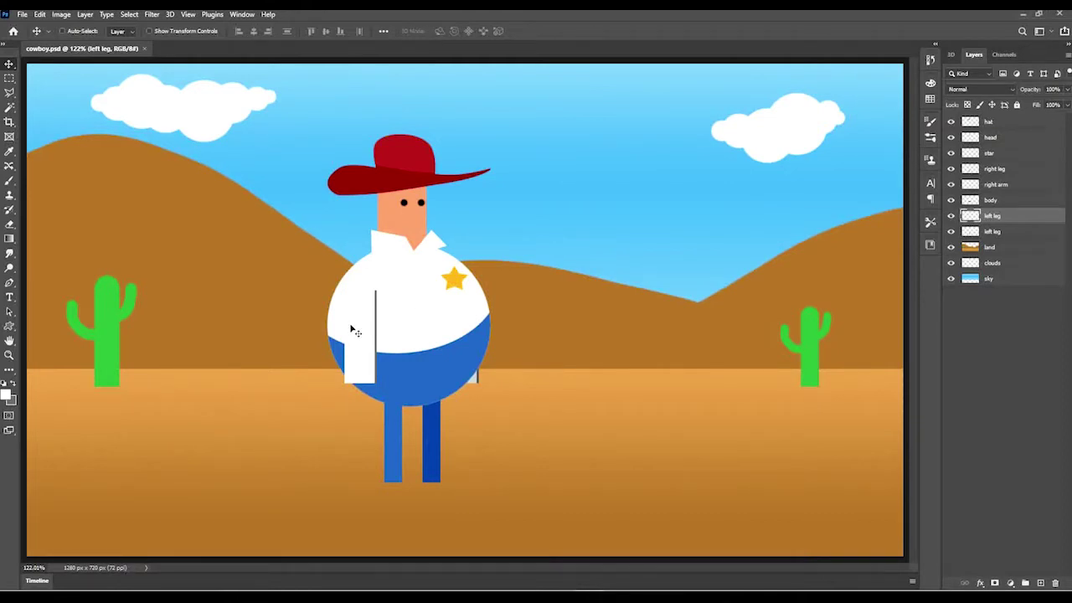
Step: Shift the upper of the two "left leg" layers slightly left and the clouds slightly up and to the right
{"action": "left_click_drag", "start_coordinate": [369, 337], "coordinate": [365, 339]}
{"action": "left_click", "coordinate": [992, 263]}
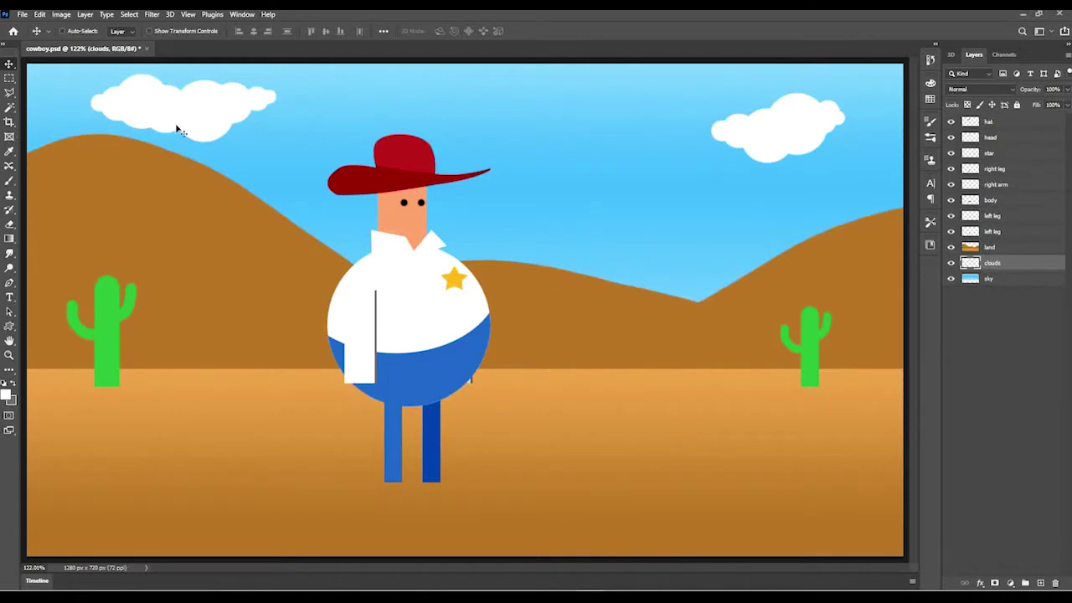
{"action": "mouse_move", "coordinate": [176, 118]}
{"action": "left_mouse_down"}
{"action": "mouse_move", "coordinate": [217, 125]}
{"action": "mouse_move", "coordinate": [142, 119]}
{"action": "mouse_move", "coordinate": [156, 163]}
{"action": "mouse_move", "coordinate": [140, 118]}
{"action": "mouse_move", "coordinate": [207, 232]}
{"action": "mouse_move", "coordinate": [210, 204]}
{"action": "mouse_move", "coordinate": [165, 117]}
{"action": "mouse_move", "coordinate": [140, 103]}
{"action": "mouse_move", "coordinate": [181, 112]}
{"action": "left_mouse_up"}
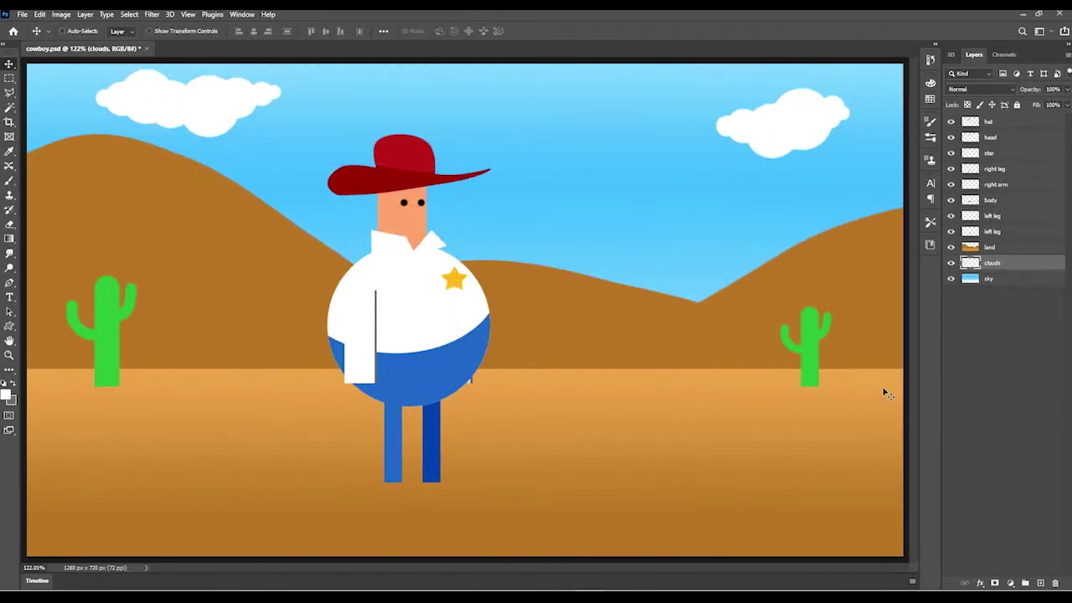
Step: Hide and show the land layer to check which parts of the scene it contains
{"action": "left_click", "coordinate": [1002, 247]}
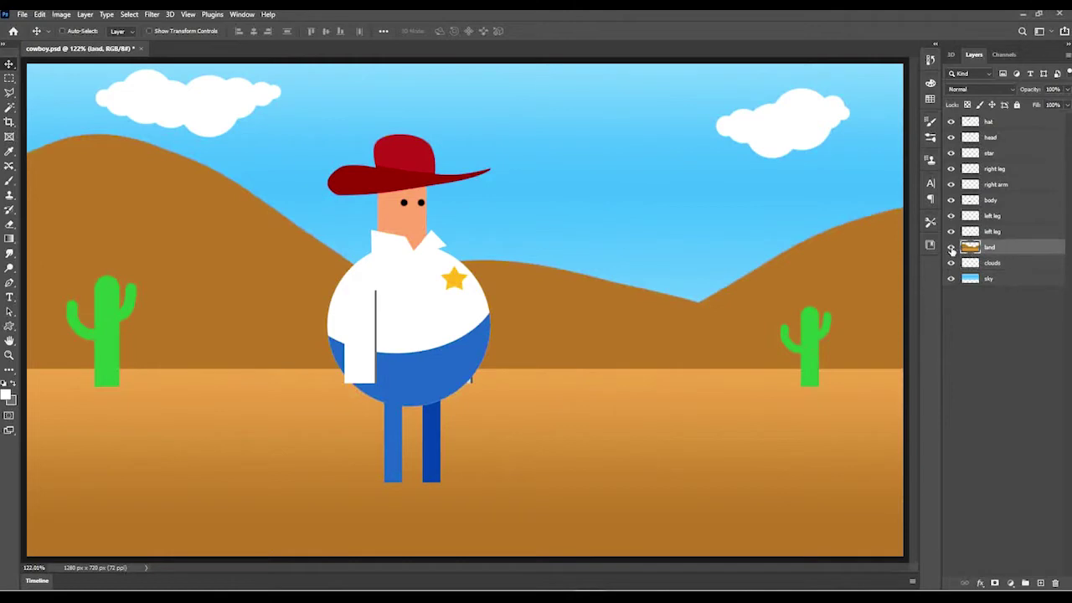
{"action": "left_click", "coordinate": [951, 248]}
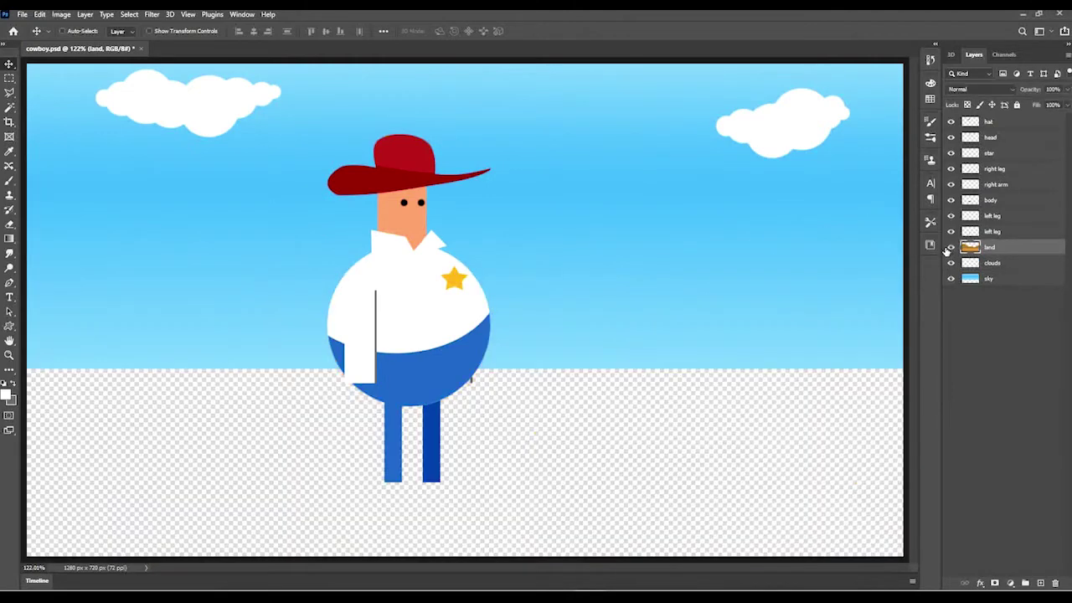
{"action": "left_click", "coordinate": [950, 248]}
{"action": "left_click", "coordinate": [949, 248]}
{"action": "left_click", "coordinate": [951, 248]}
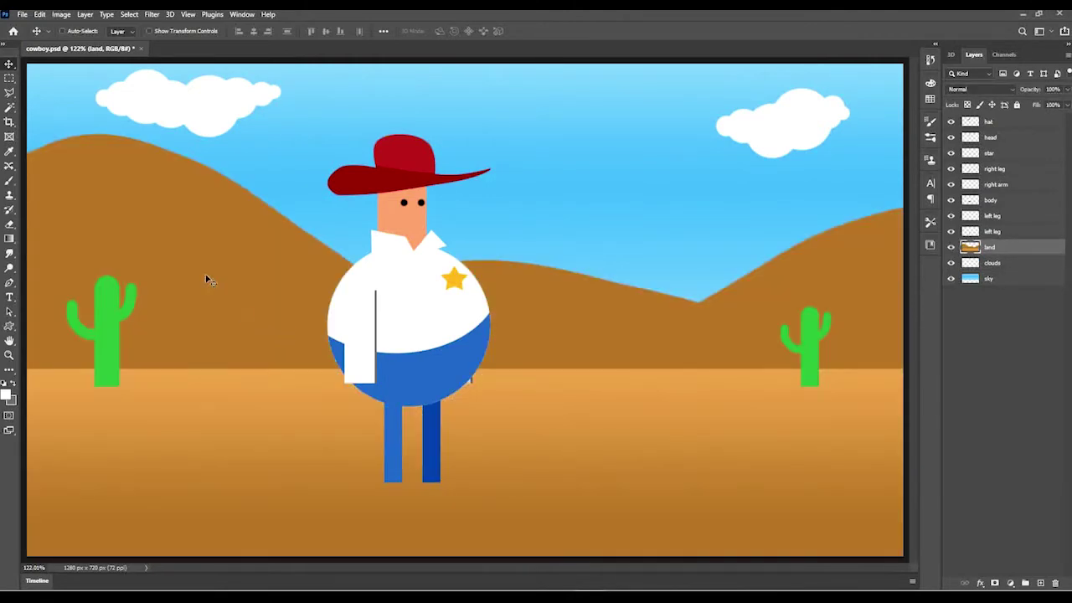
{"action": "left_click_drag", "start_coordinate": [206, 277], "coordinate": [156, 361]}
{"action": "left_click_drag", "start_coordinate": [112, 302], "coordinate": [113, 303]}
Step: Move the cowboy's hat slightly to the left on its own layer
{"action": "left_click", "coordinate": [990, 125]}
{"action": "mouse_move", "coordinate": [404, 167]}
{"action": "left_mouse_down"}
{"action": "mouse_move", "coordinate": [382, 172]}
{"action": "mouse_move", "coordinate": [397, 154]}
{"action": "mouse_move", "coordinate": [402, 165]}
{"action": "left_mouse_up"}
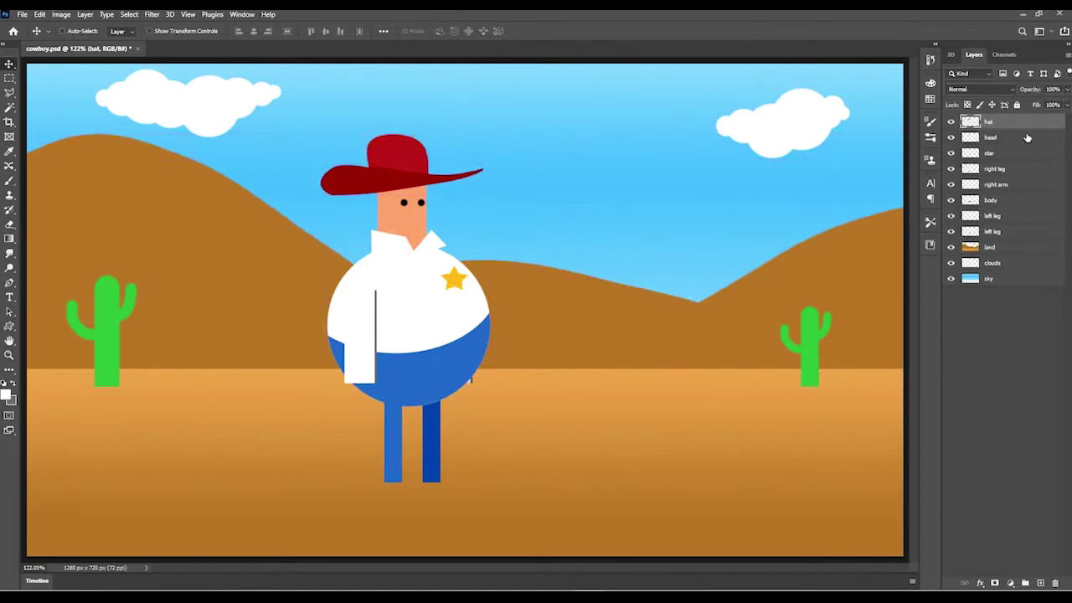
Step: Try moving the head and the star separately on their own layers, undoing each move
{"action": "left_click", "coordinate": [991, 138]}
{"action": "left_click_drag", "start_coordinate": [416, 227], "coordinate": [440, 223]}
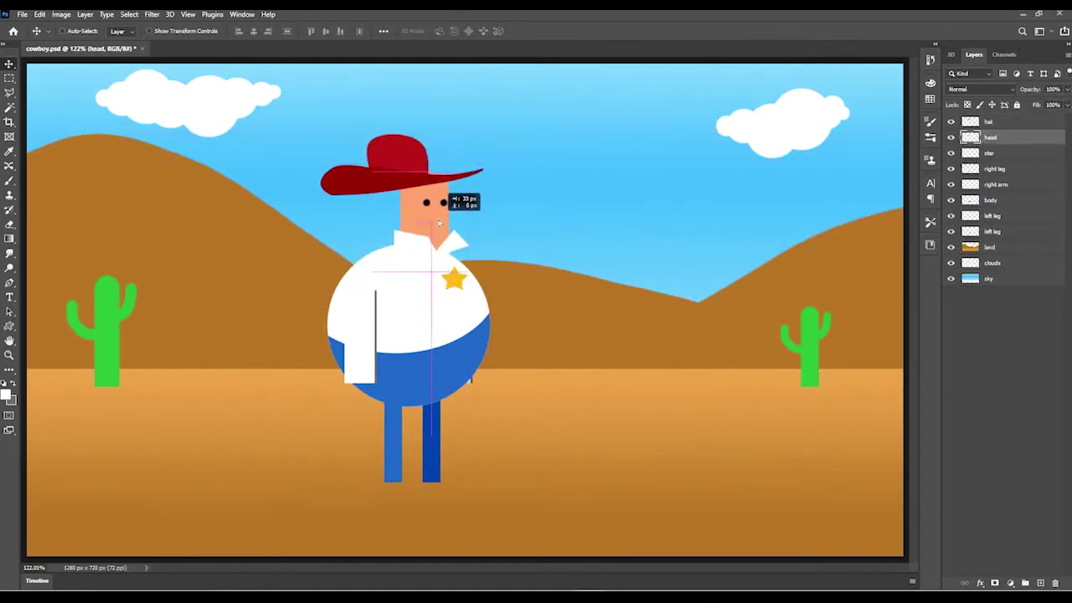
{"action": "key", "text": "ctrl+z"}
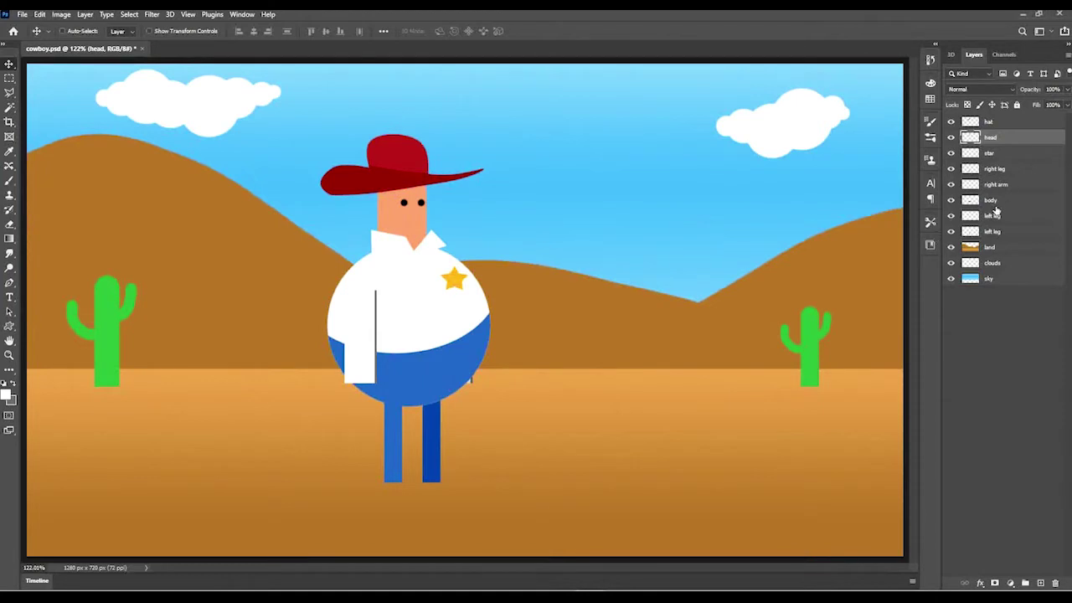
{"action": "left_click", "coordinate": [1005, 156]}
{"action": "left_click_drag", "start_coordinate": [477, 274], "coordinate": [507, 243]}
{"action": "key", "text": "ctrl+z"}
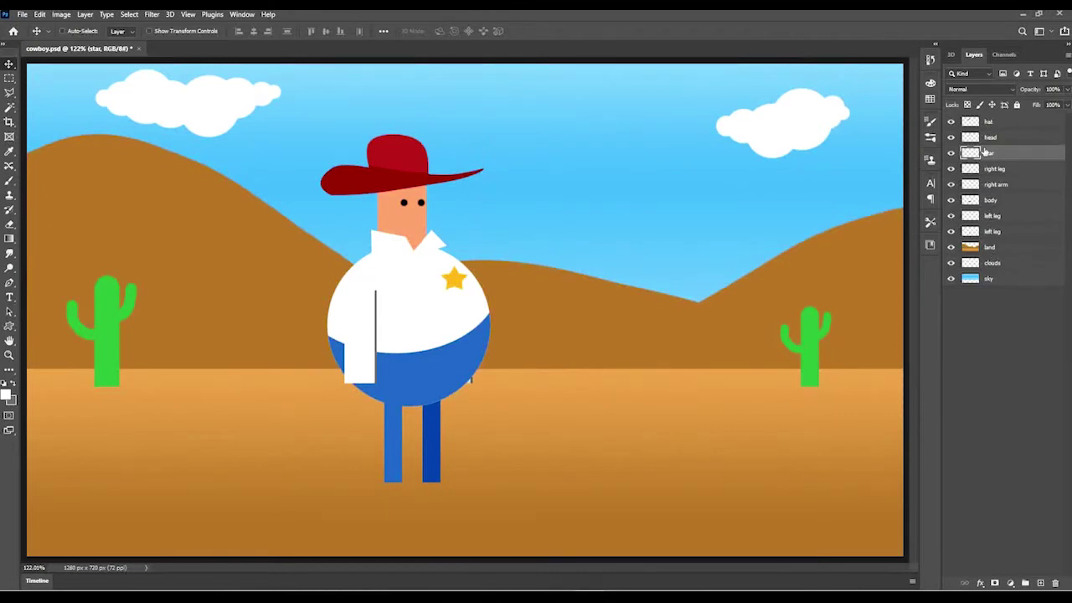
Step: Try moving each of the two "left leg" layers away from the body, undoing the moves
{"action": "left_click", "coordinate": [996, 219]}
{"action": "left_click_drag", "start_coordinate": [423, 423], "coordinate": [513, 401]}
{"action": "key", "text": "ctrl+z"}
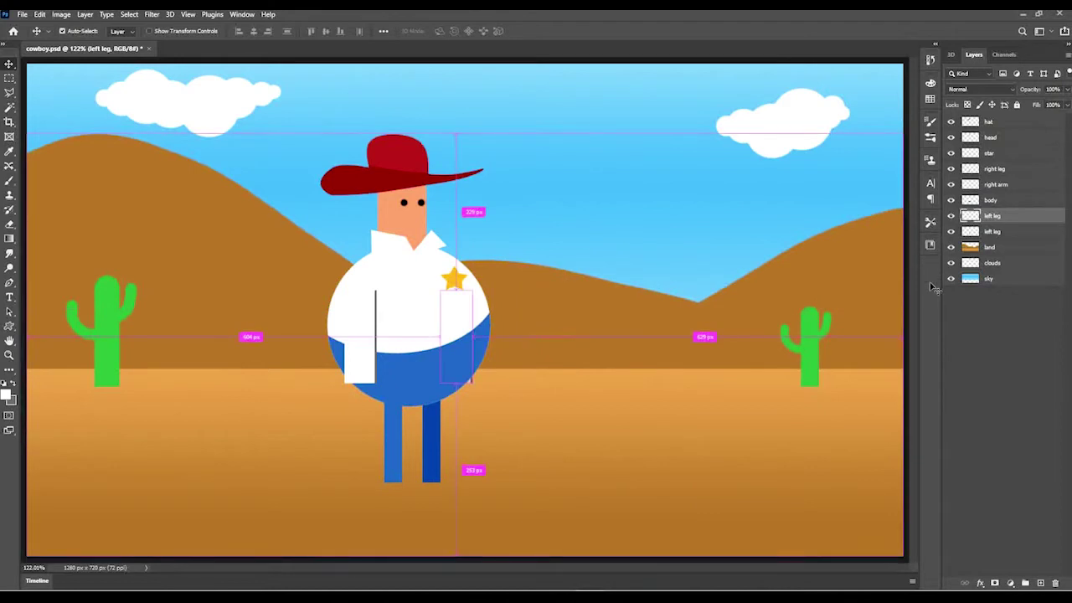
{"action": "left_click", "coordinate": [1004, 232]}
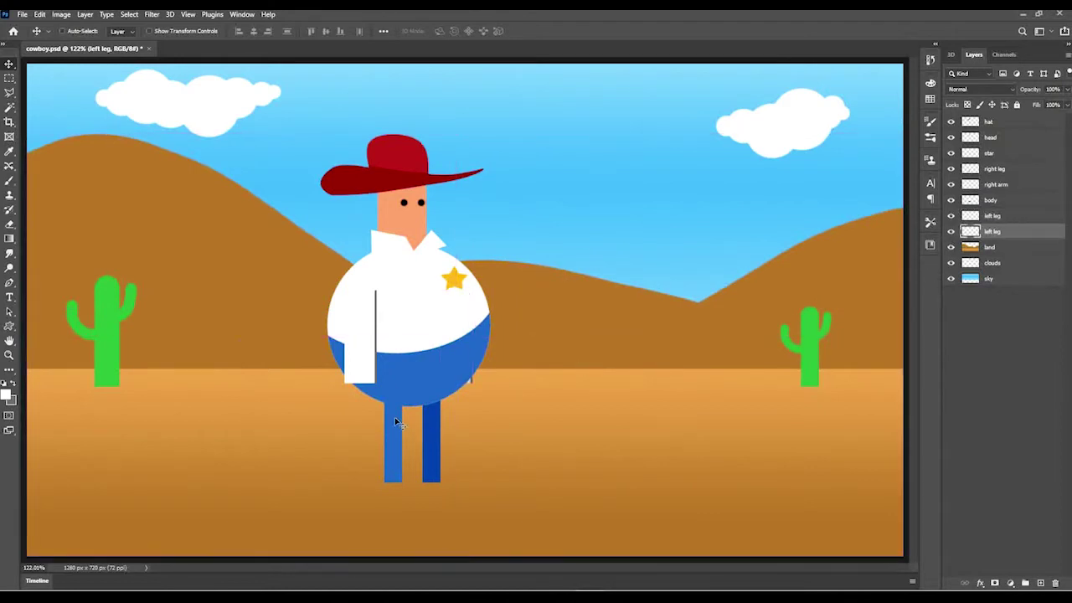
{"action": "left_click_drag", "start_coordinate": [400, 426], "coordinate": [431, 415]}
Step: Minimize the cowboy artwork window and switch to After Effects
{"action": "left_click", "coordinate": [1023, 14]}
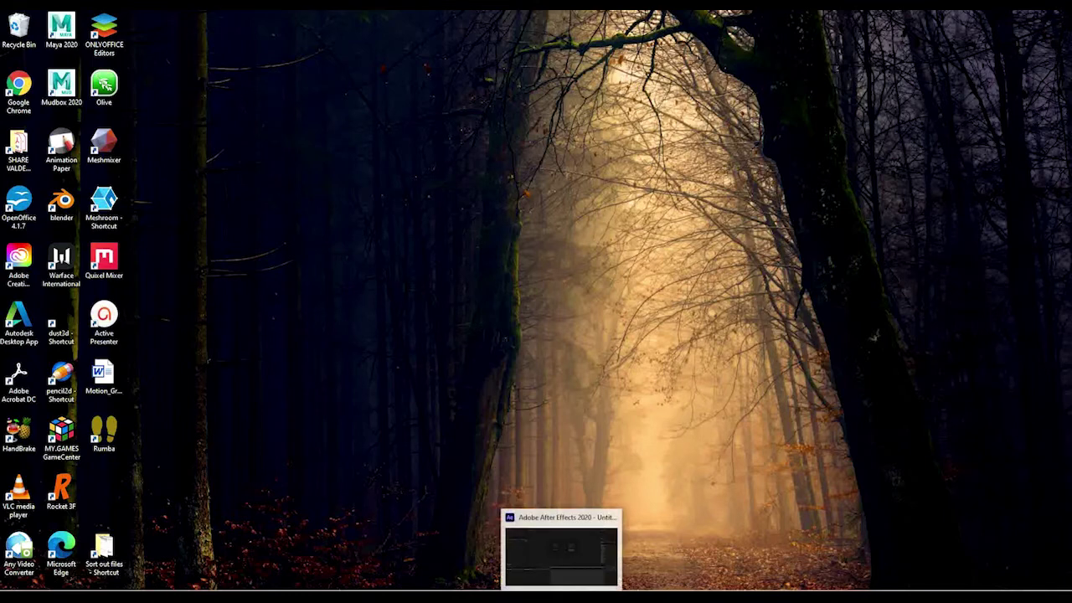
{"action": "left_click", "coordinate": [562, 548]}
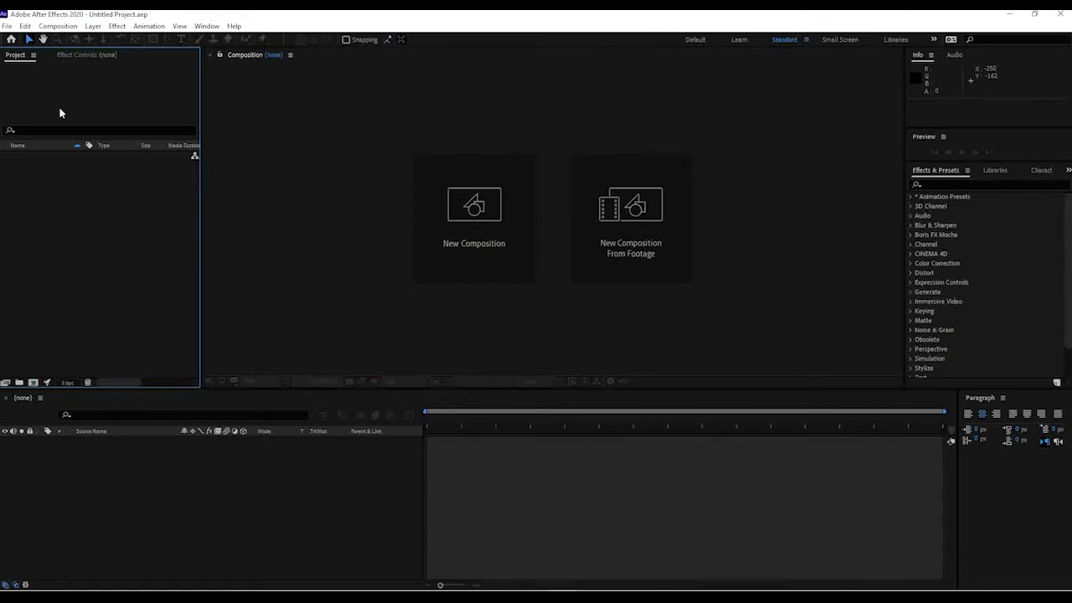
{"action": "left_click", "coordinate": [58, 26]}
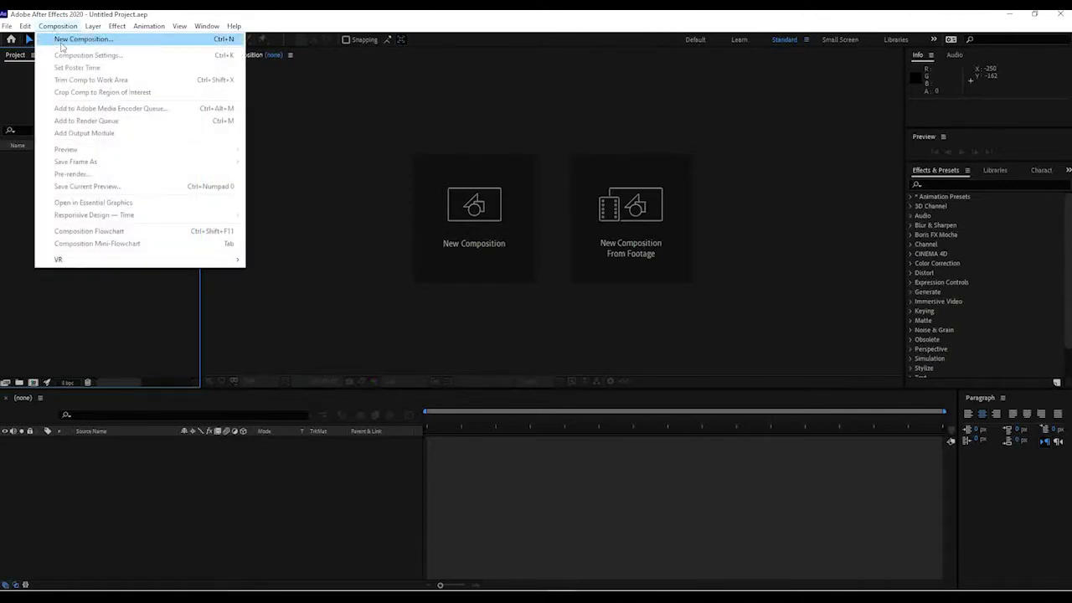
{"action": "mouse_move", "coordinate": [207, 26]}
{"action": "left_click", "coordinate": [307, 20]}
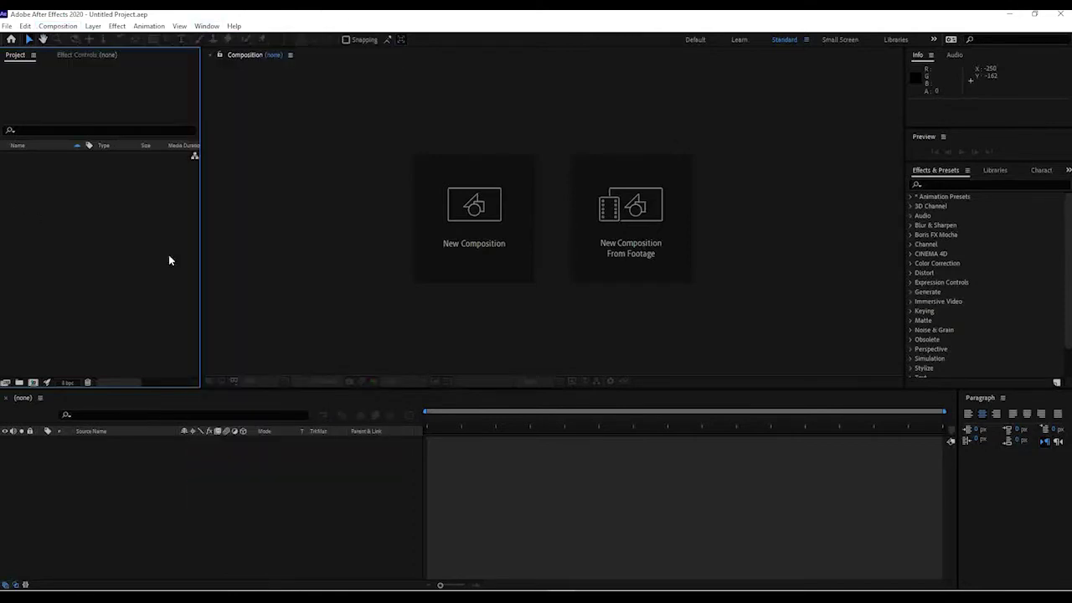
{"action": "double_click", "coordinate": [117, 204]}
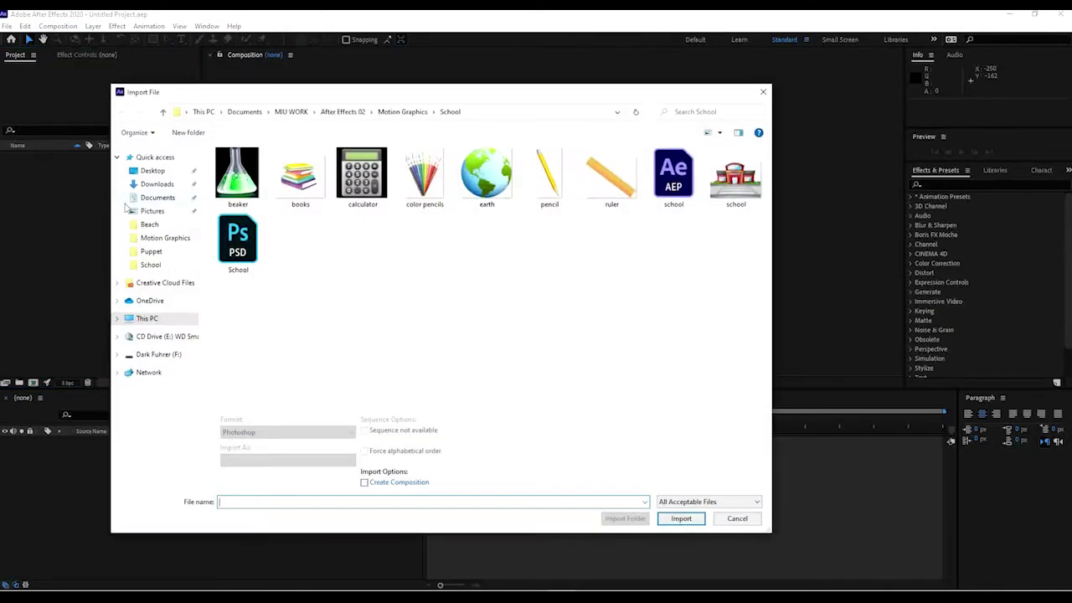
{"action": "left_click", "coordinate": [763, 92]}
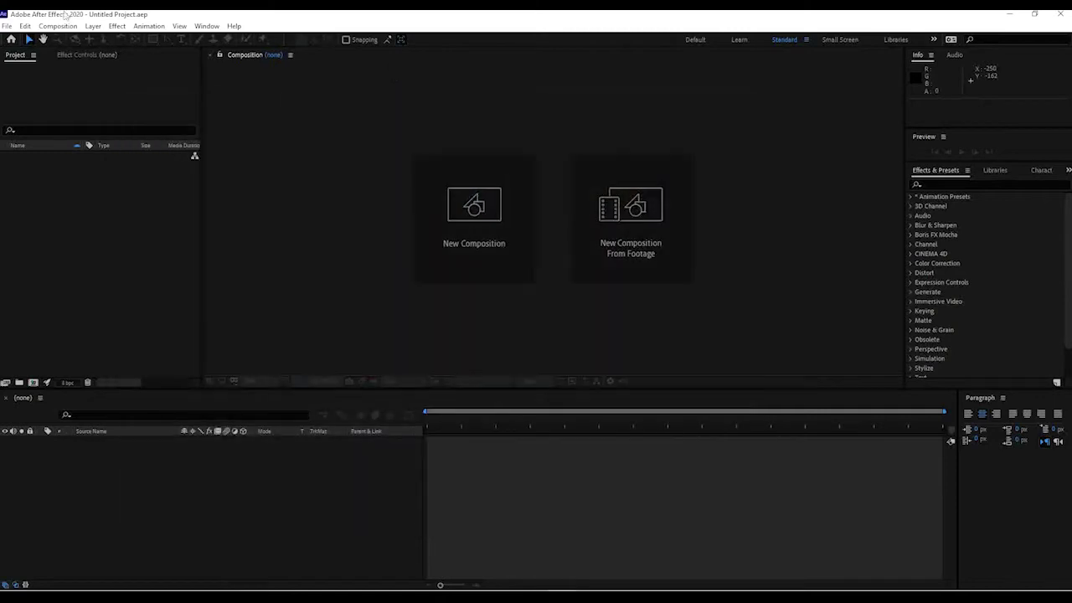
Step: Start a file import and browse to the Puppet folder inside MIU WORK > After Class 01
{"action": "left_click", "coordinate": [7, 26]}
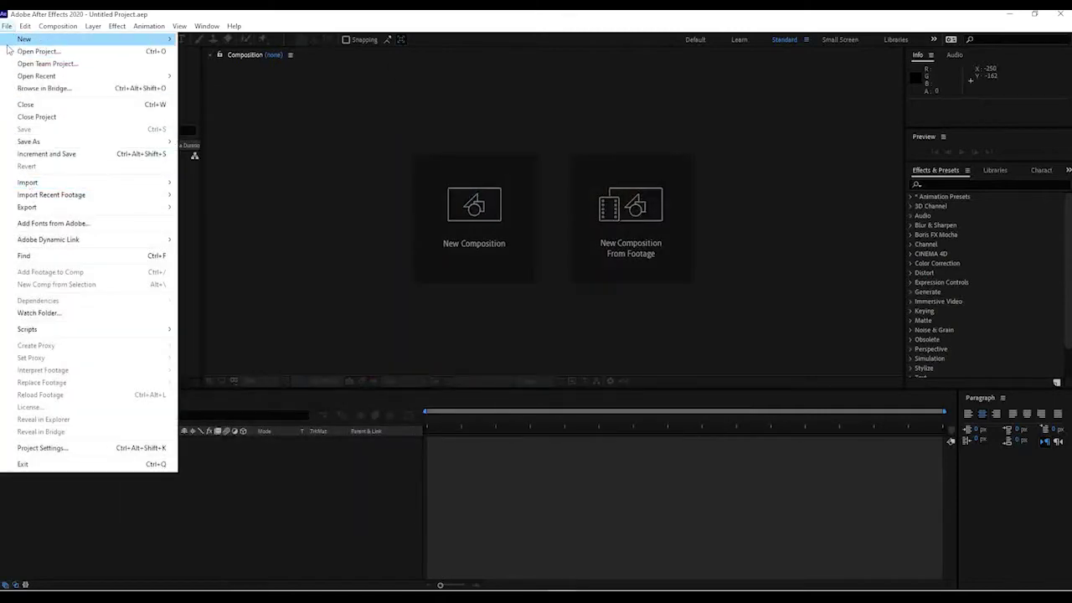
{"action": "mouse_move", "coordinate": [33, 182]}
{"action": "left_click", "coordinate": [214, 190]}
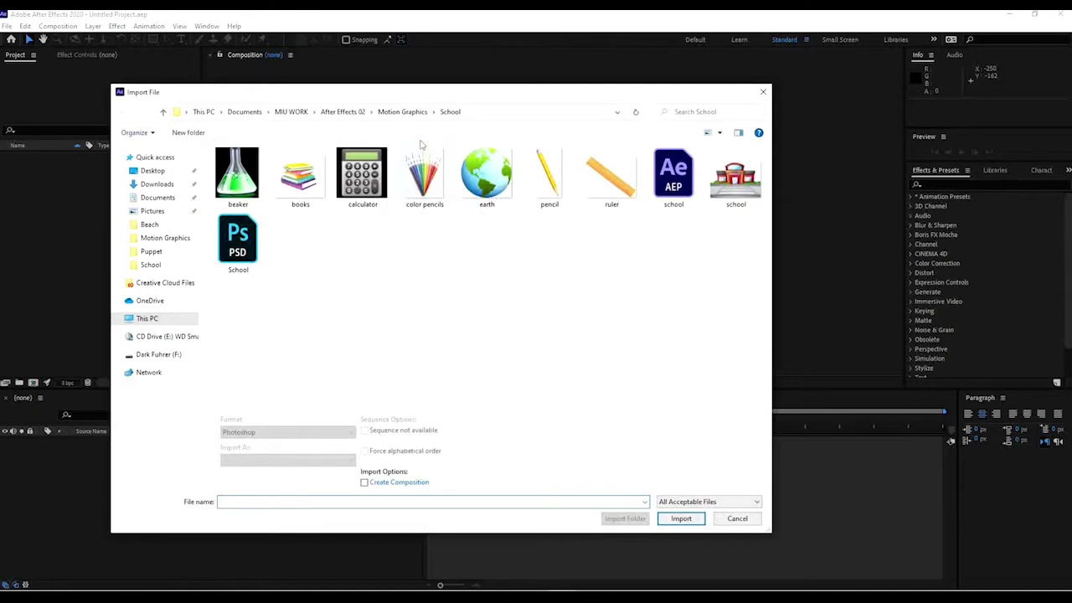
{"action": "left_click", "coordinate": [268, 111]}
{"action": "left_click", "coordinate": [281, 113]}
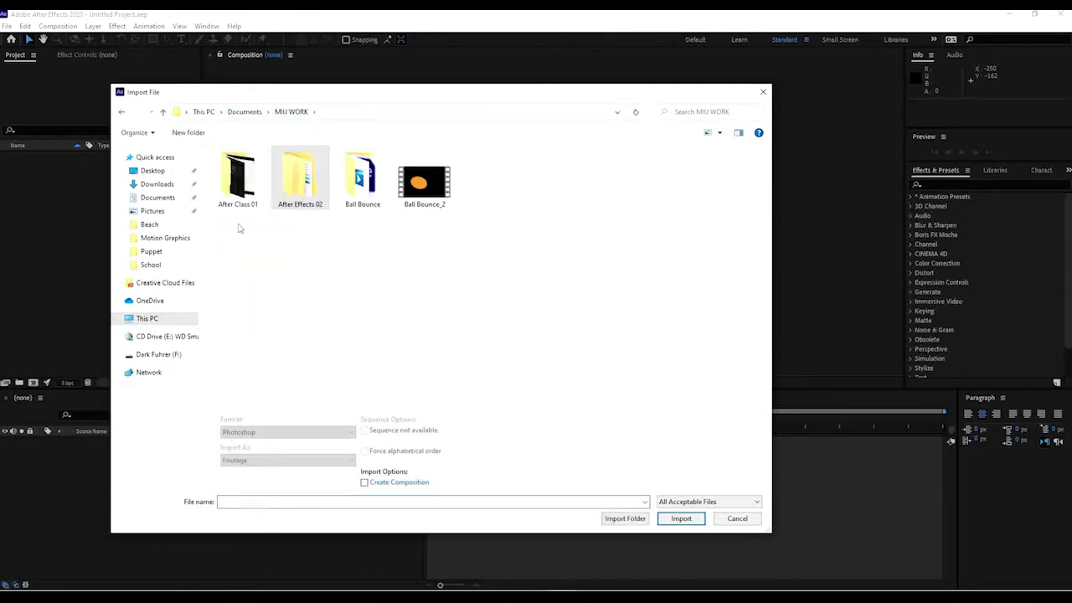
{"action": "double_click", "coordinate": [238, 178]}
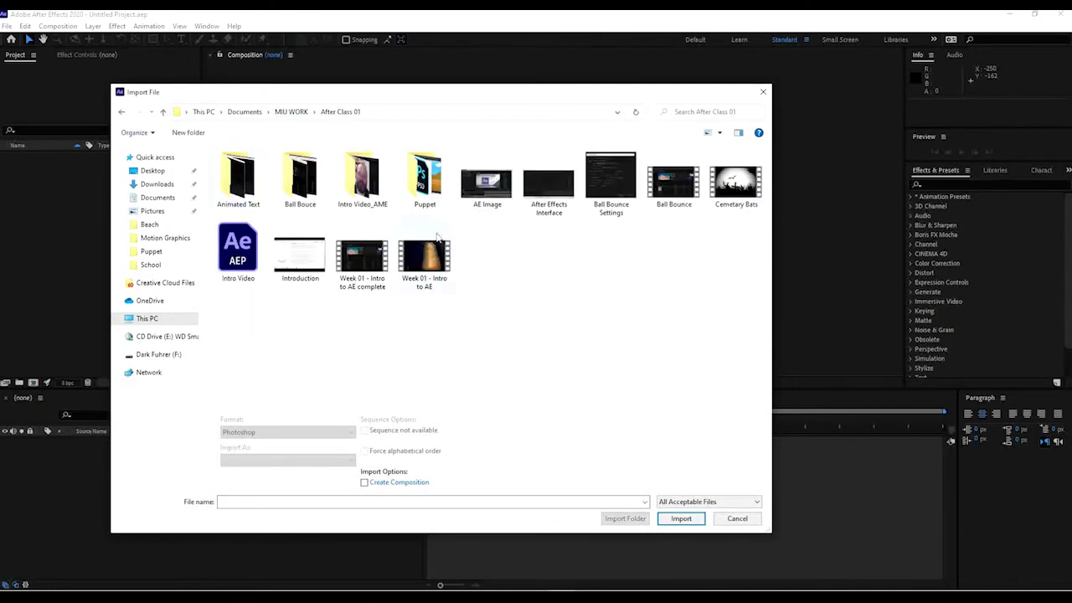
{"action": "double_click", "coordinate": [425, 176]}
Step: Import the cowboy PSD as Composition - Retain Layer Sizes with Editable Layer Styles
{"action": "left_click", "coordinate": [243, 194]}
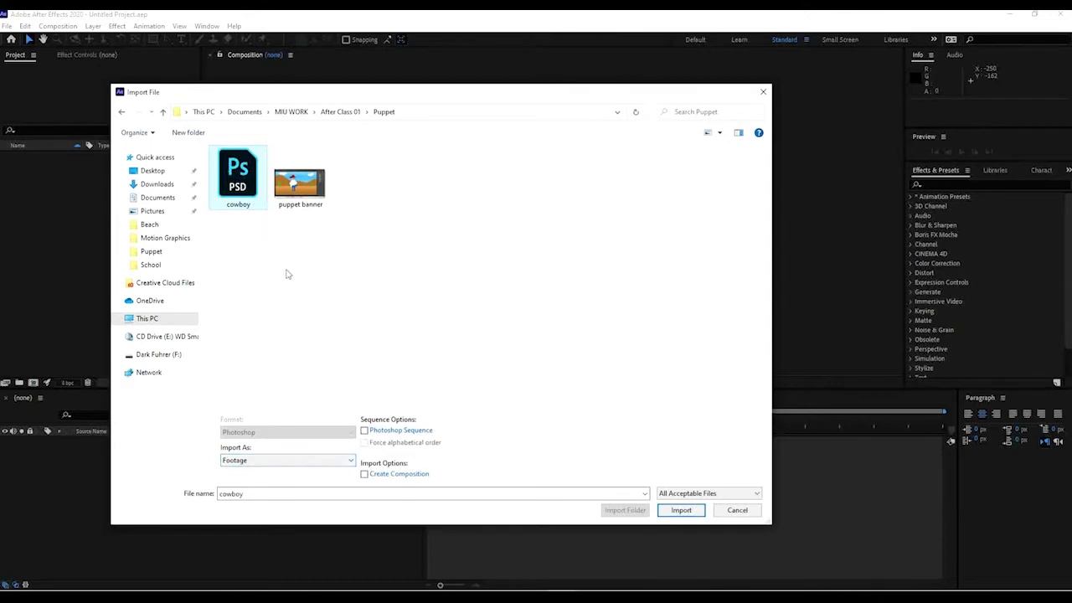
{"action": "left_click", "coordinate": [270, 460]}
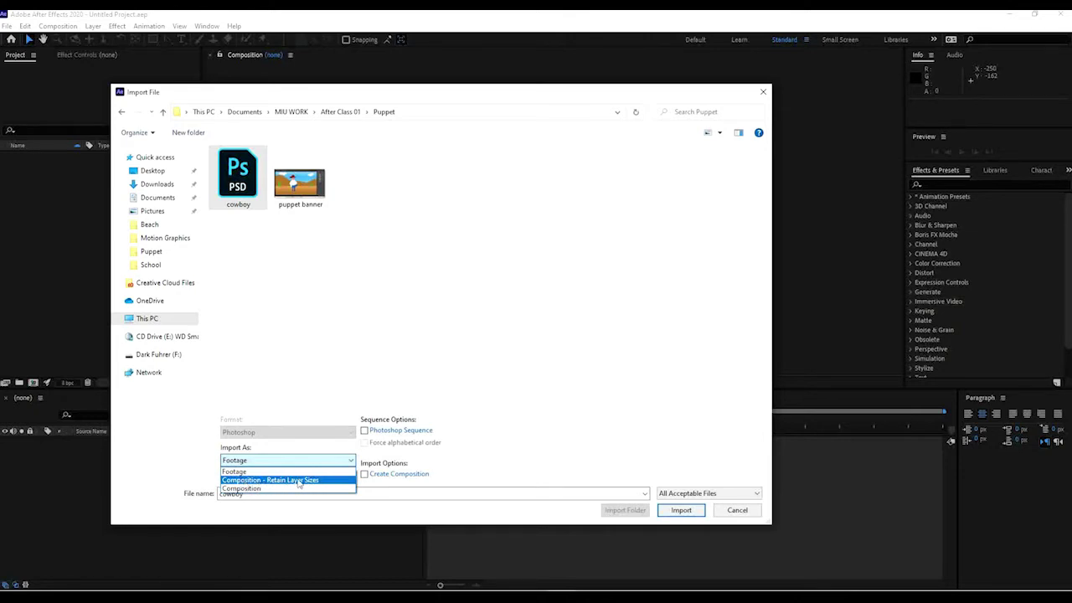
{"action": "left_click", "coordinate": [291, 481]}
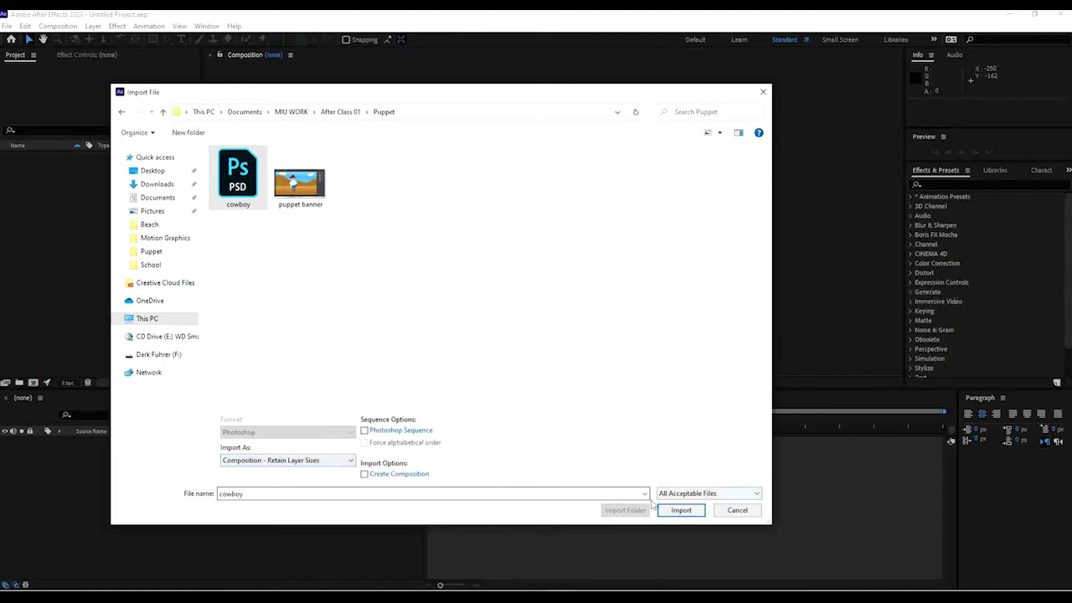
{"action": "left_click", "coordinate": [680, 510]}
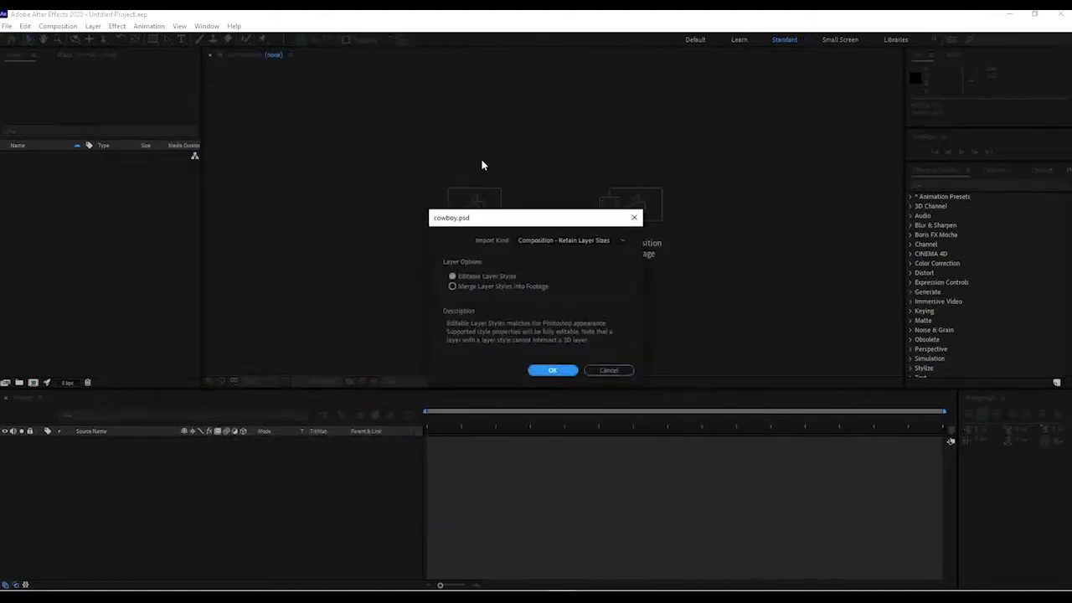
{"action": "left_click", "coordinate": [547, 240]}
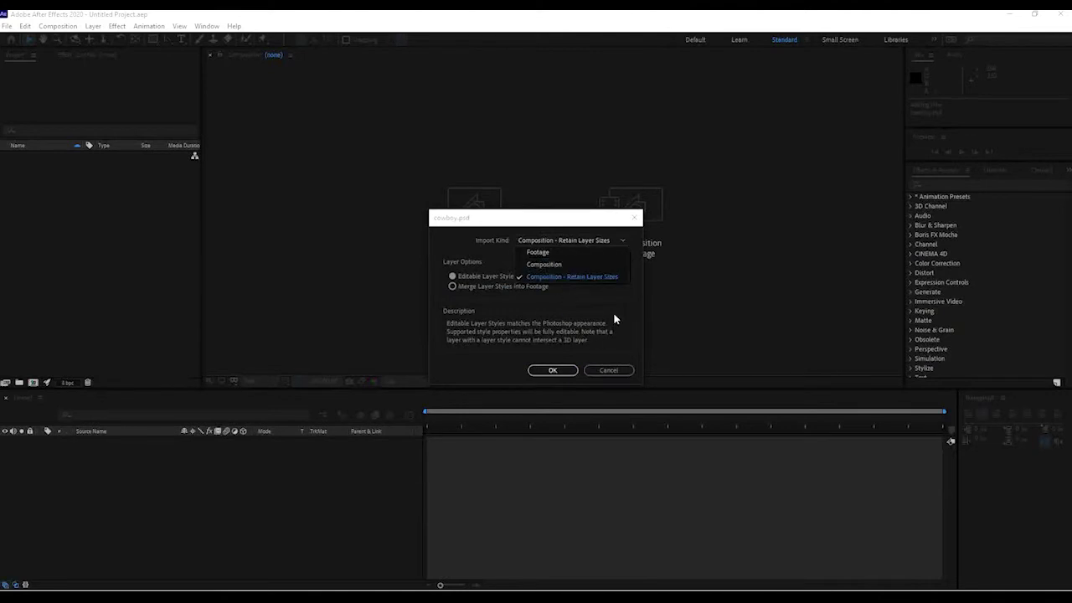
{"action": "left_click", "coordinate": [570, 277]}
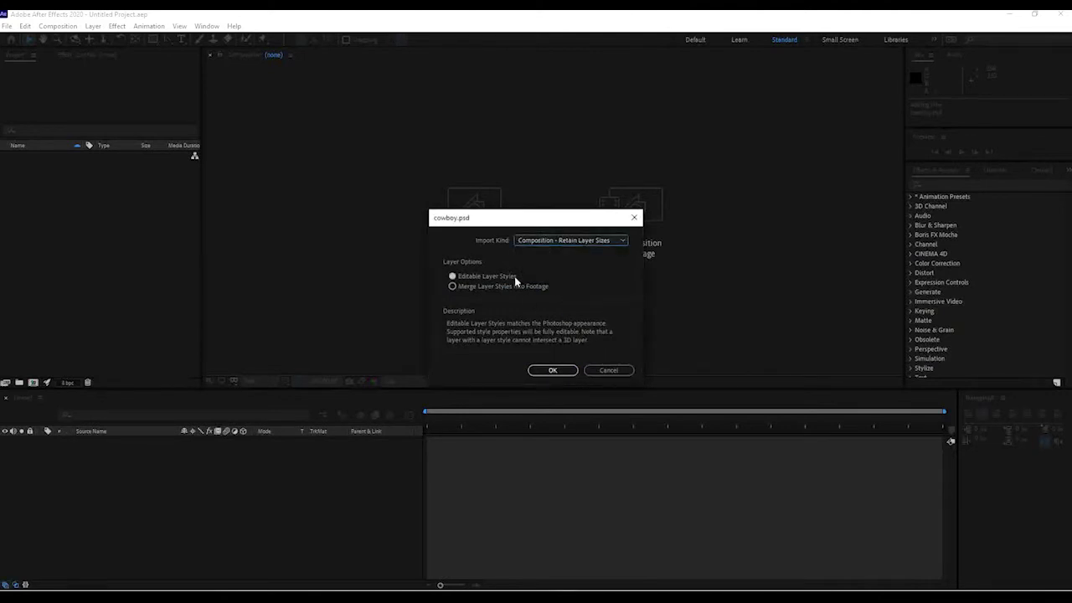
{"action": "left_click", "coordinate": [553, 370]}
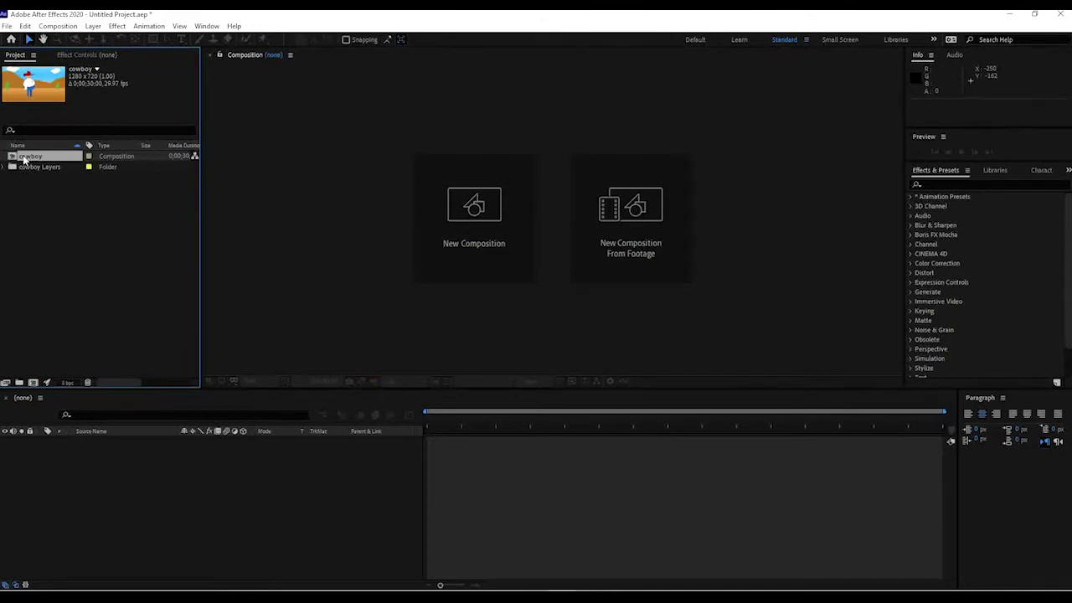
{"action": "left_click", "coordinate": [62, 28]}
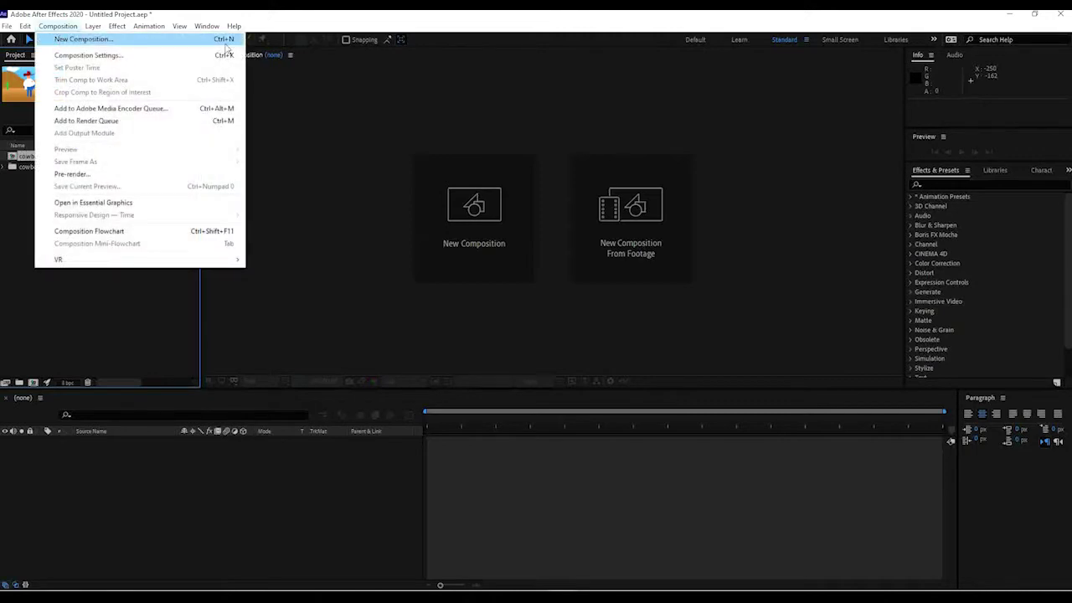
{"action": "left_click", "coordinate": [118, 314]}
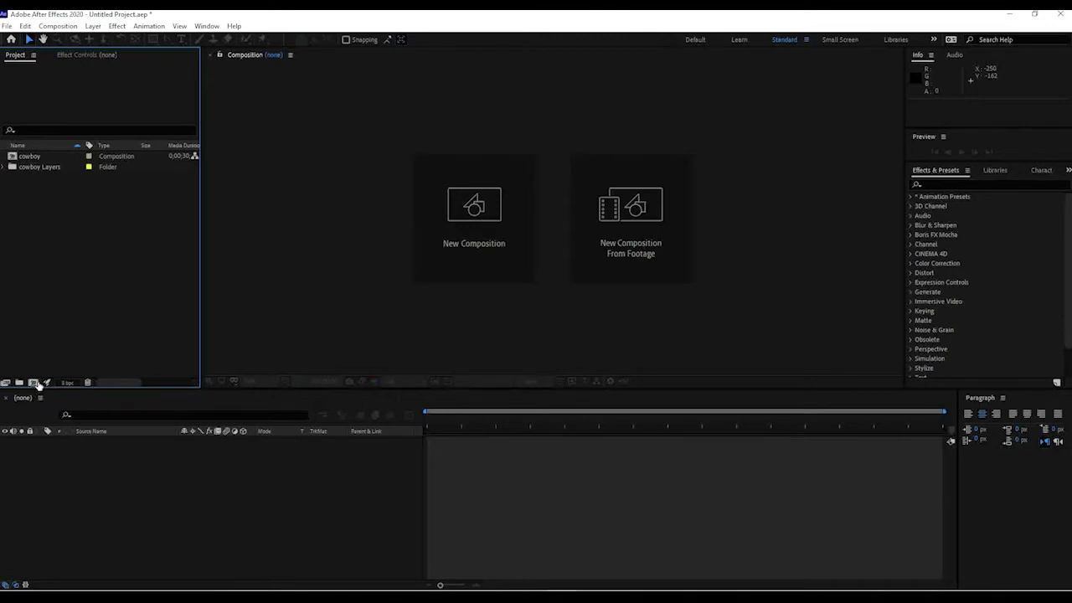
{"action": "left_click", "coordinate": [34, 157]}
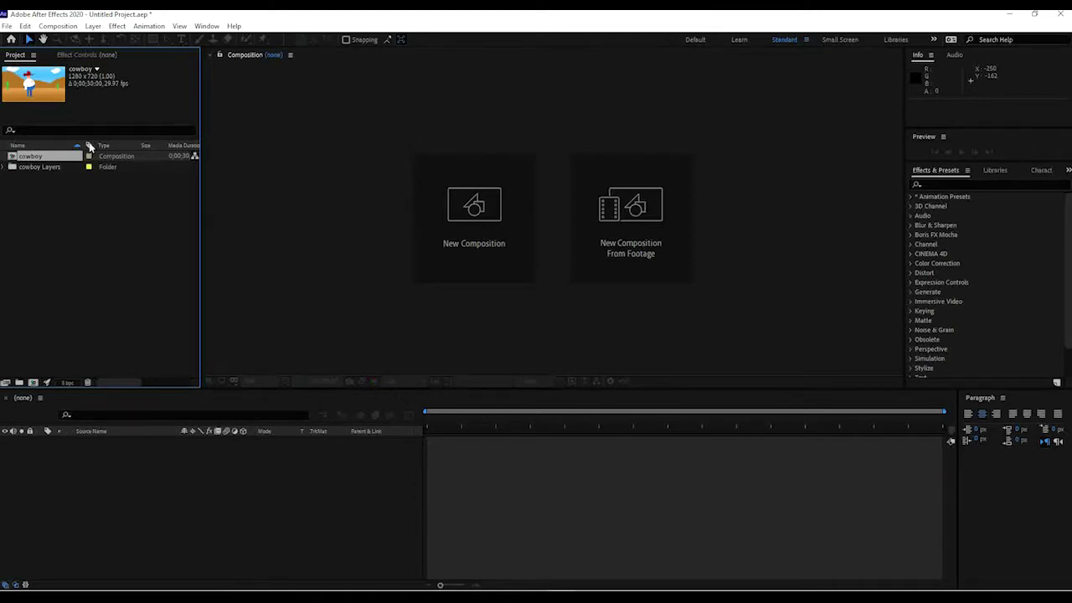
Step: Review Photoshop's Film & Video and Art & Illustration new-document presets without creating a document, and expand the cowboy Layers folder in After Effects
{"action": "key", "text": "alt+Tab"}
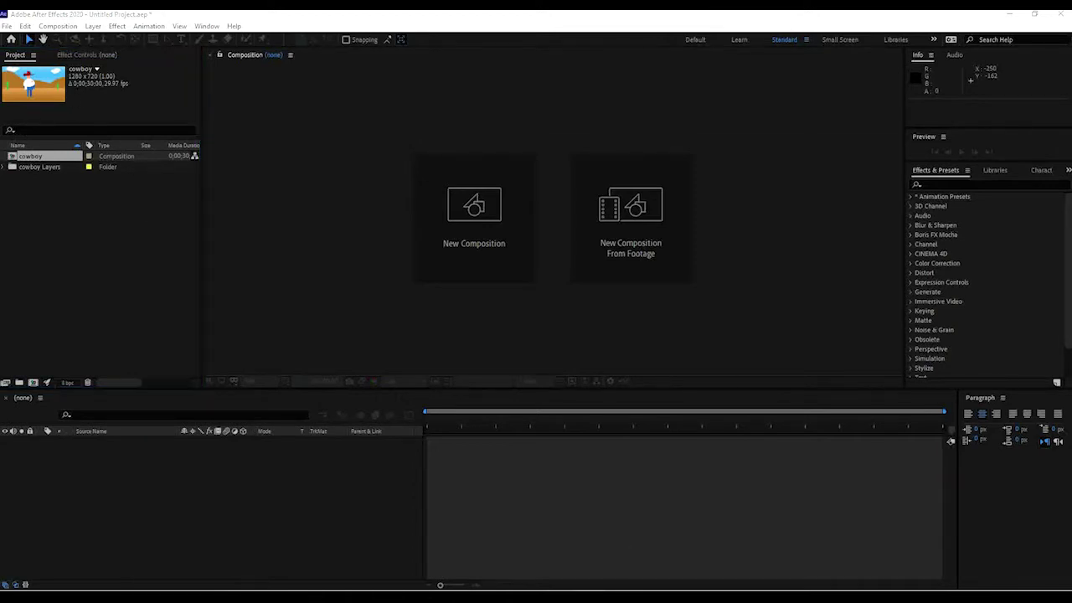
{"action": "left_click", "coordinate": [22, 14]}
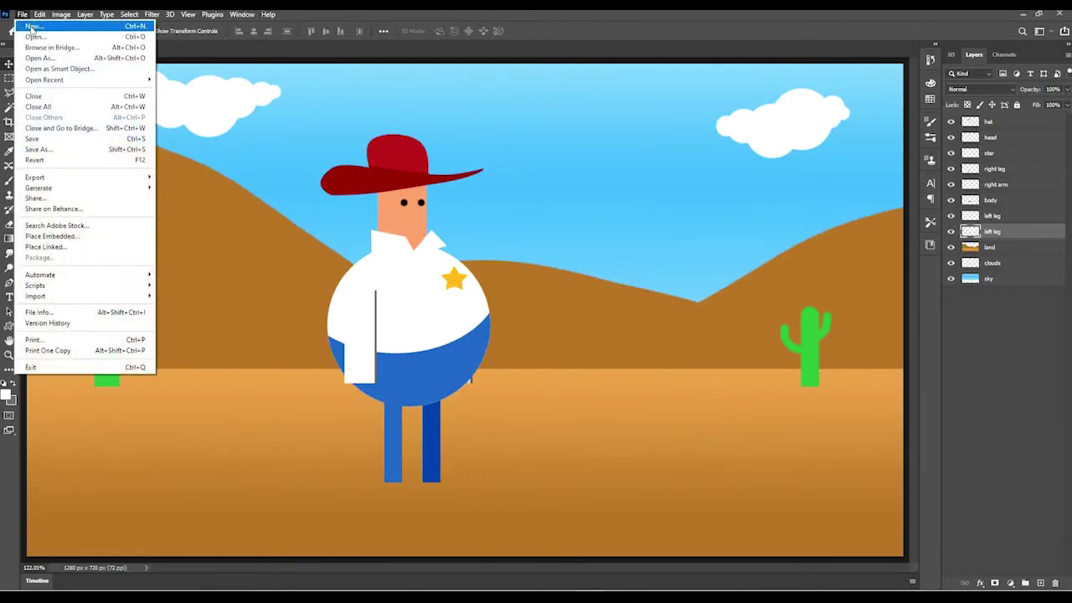
{"action": "left_click", "coordinate": [32, 27]}
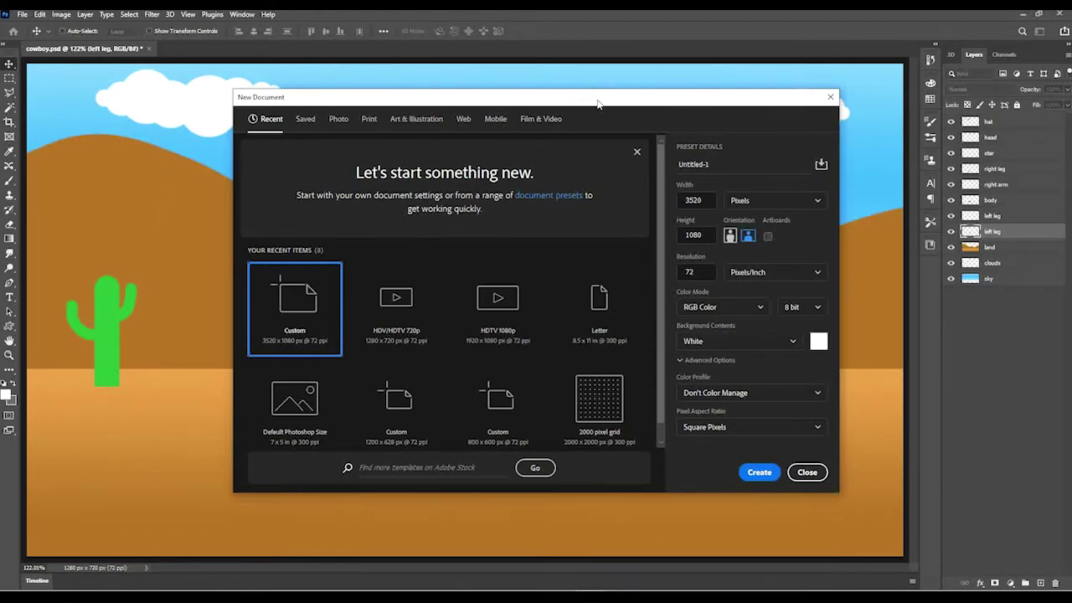
{"action": "left_click_drag", "start_coordinate": [528, 96], "coordinate": [513, 95]}
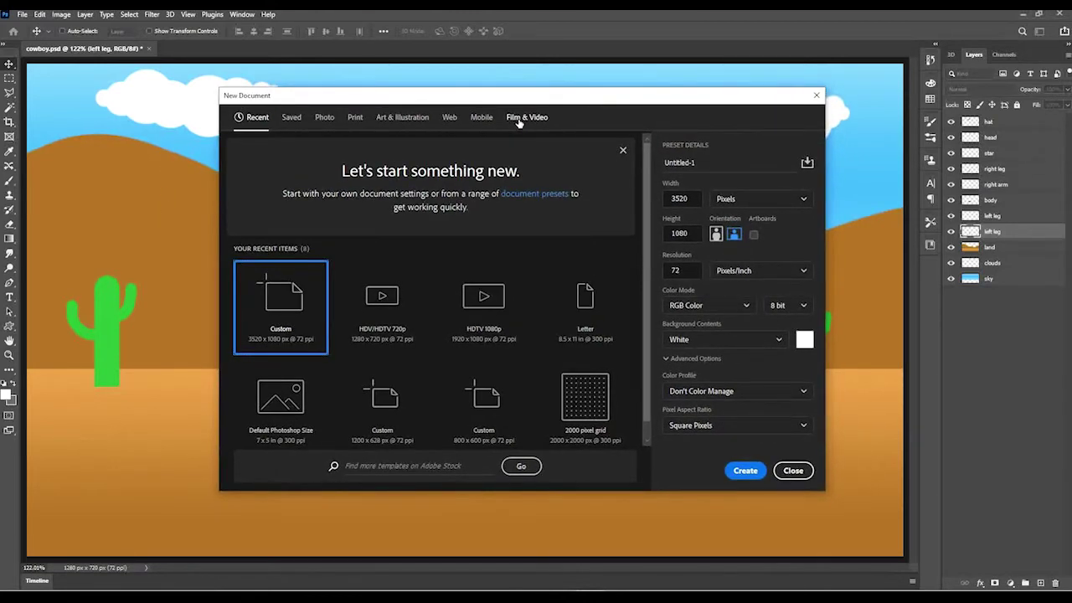
{"action": "left_click", "coordinate": [519, 124]}
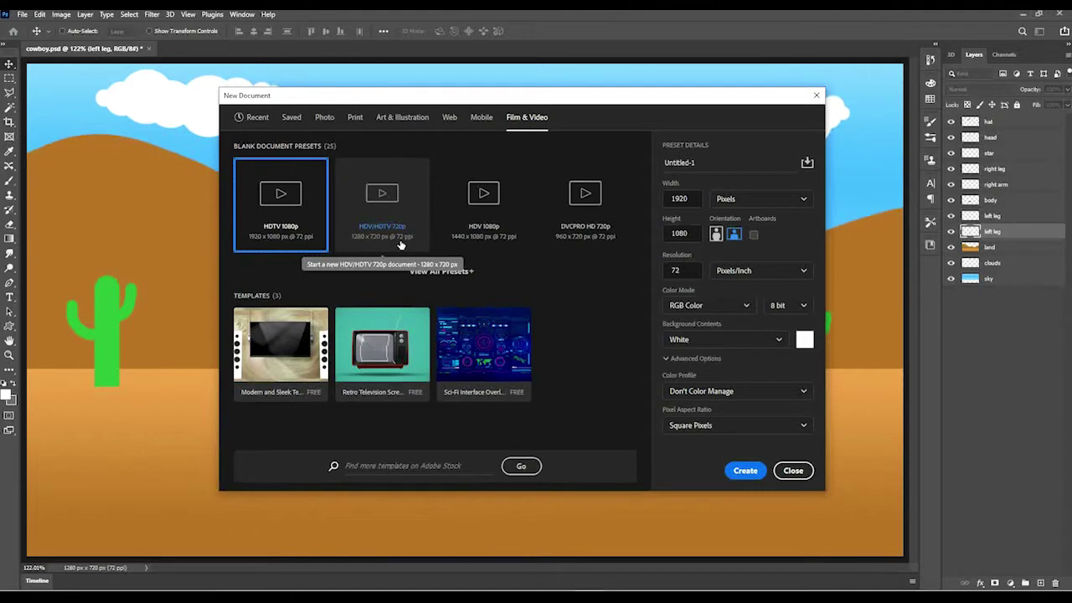
{"action": "left_click", "coordinate": [410, 127]}
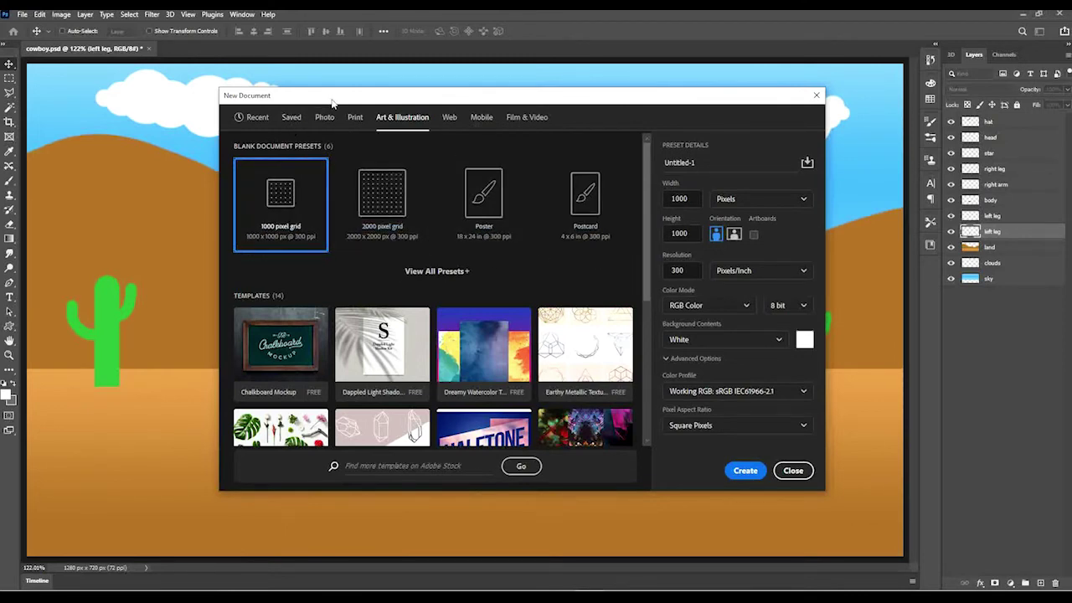
{"action": "left_click_drag", "start_coordinate": [327, 100], "coordinate": [294, 115]}
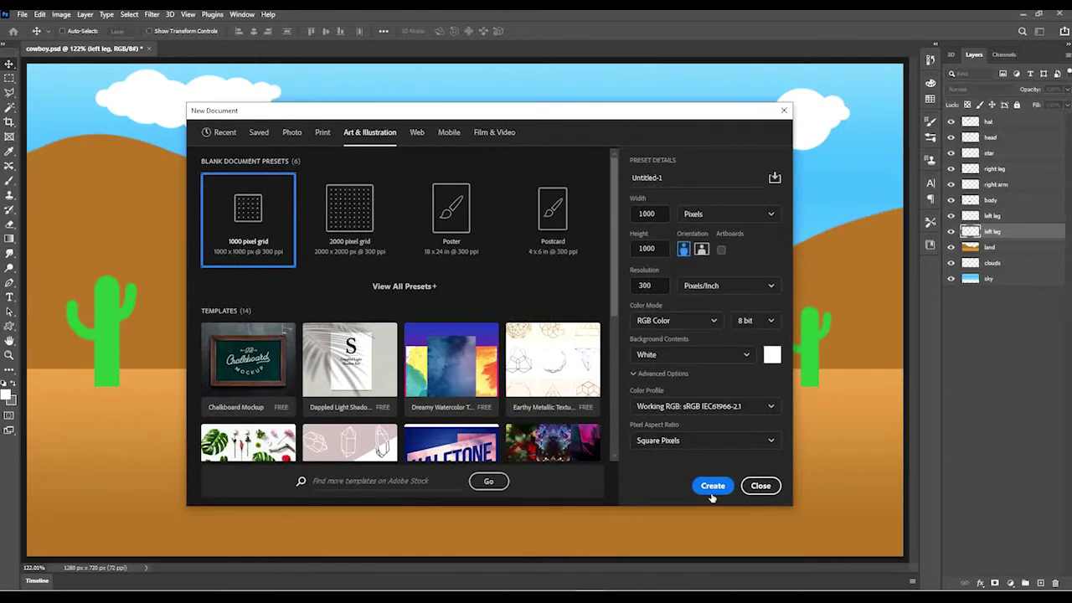
{"action": "left_click", "coordinate": [775, 492]}
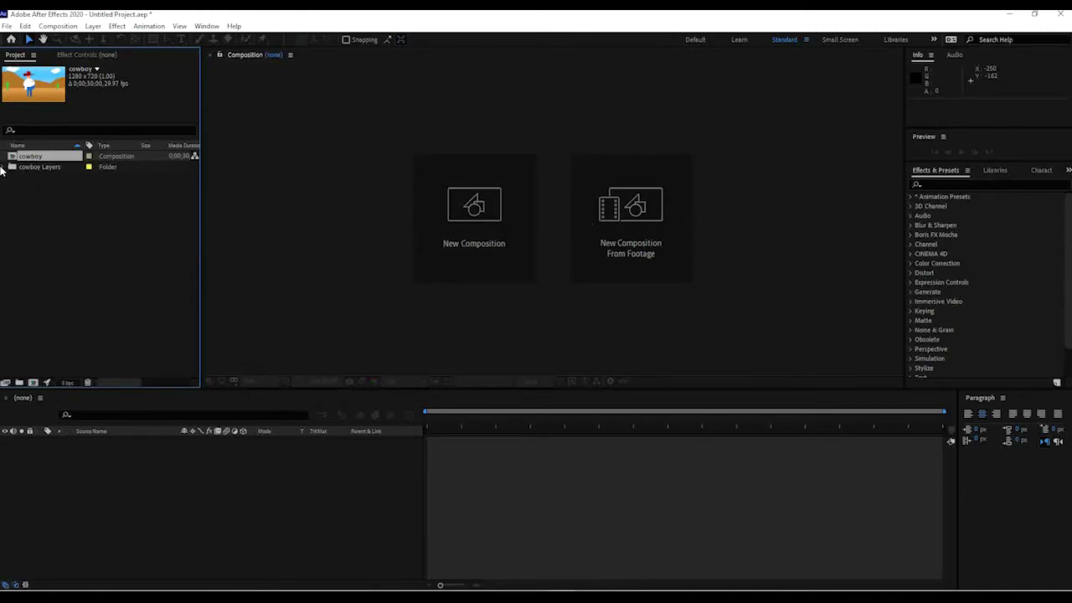
{"action": "left_click", "coordinate": [3, 168]}
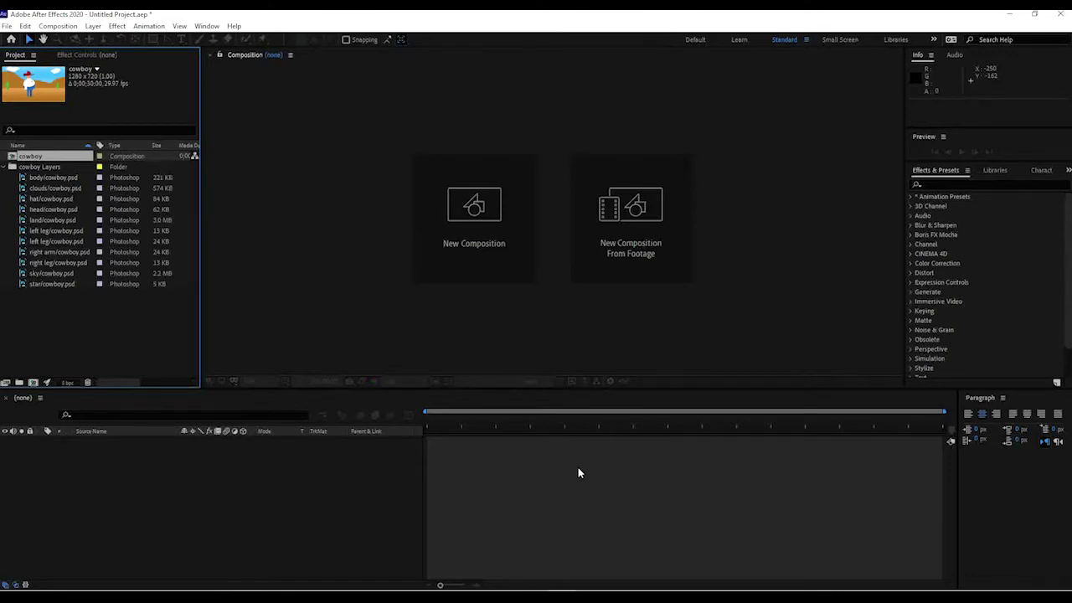
Step: Switch to Photoshop and try shifting the colour of the "hat" layer with a Hue/Saturation adjustment
{"action": "left_click", "coordinate": [578, 553]}
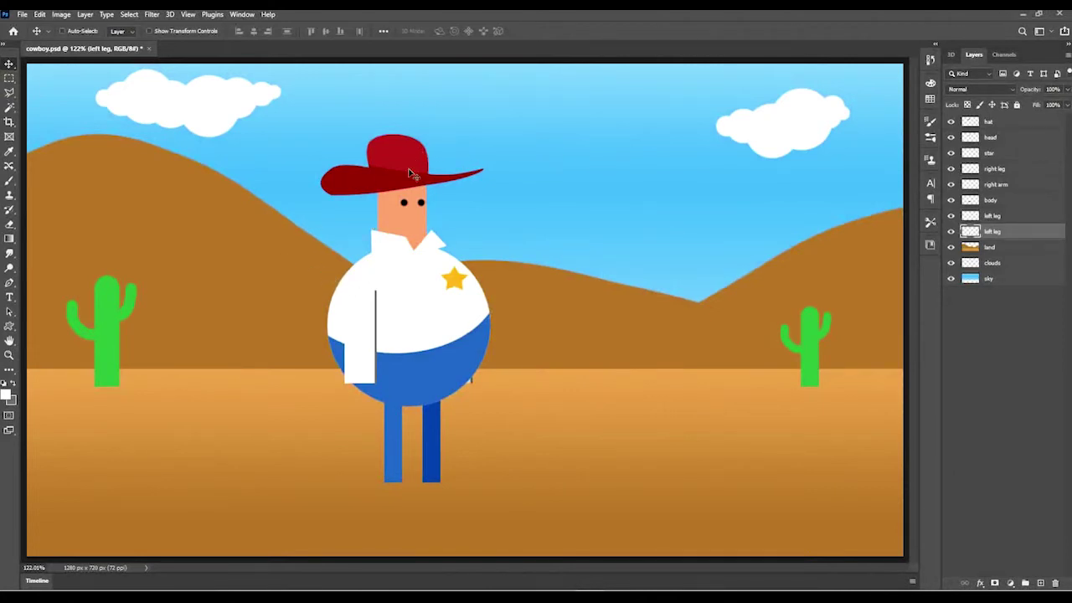
{"action": "left_click", "coordinate": [1011, 122]}
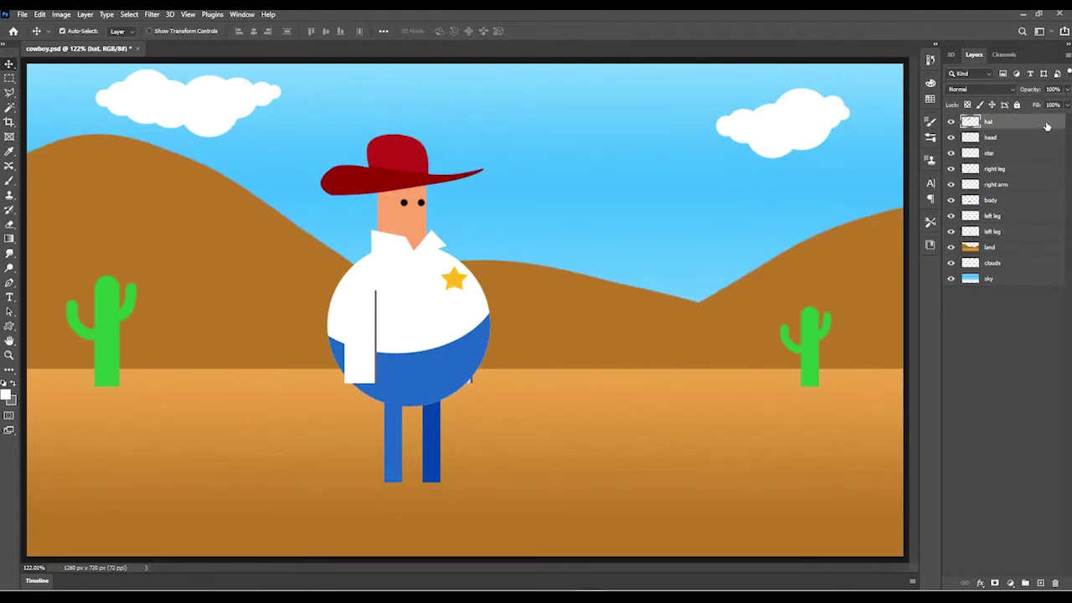
{"action": "key", "text": "ctrl+u"}
{"action": "left_click_drag", "start_coordinate": [819, 118], "coordinate": [670, 161]}
{"action": "left_click_drag", "start_coordinate": [658, 233], "coordinate": [691, 239]}
{"action": "left_click", "coordinate": [779, 170]}
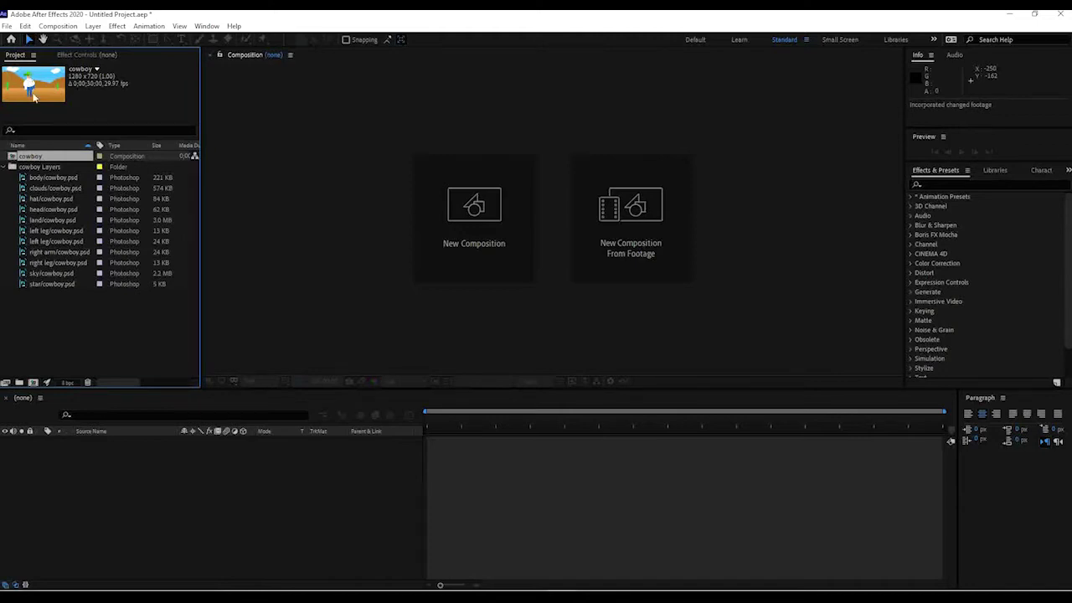
Step: Open the cowboy composition in After Effects and enlarge the composition viewer area
{"action": "double_click", "coordinate": [44, 157]}
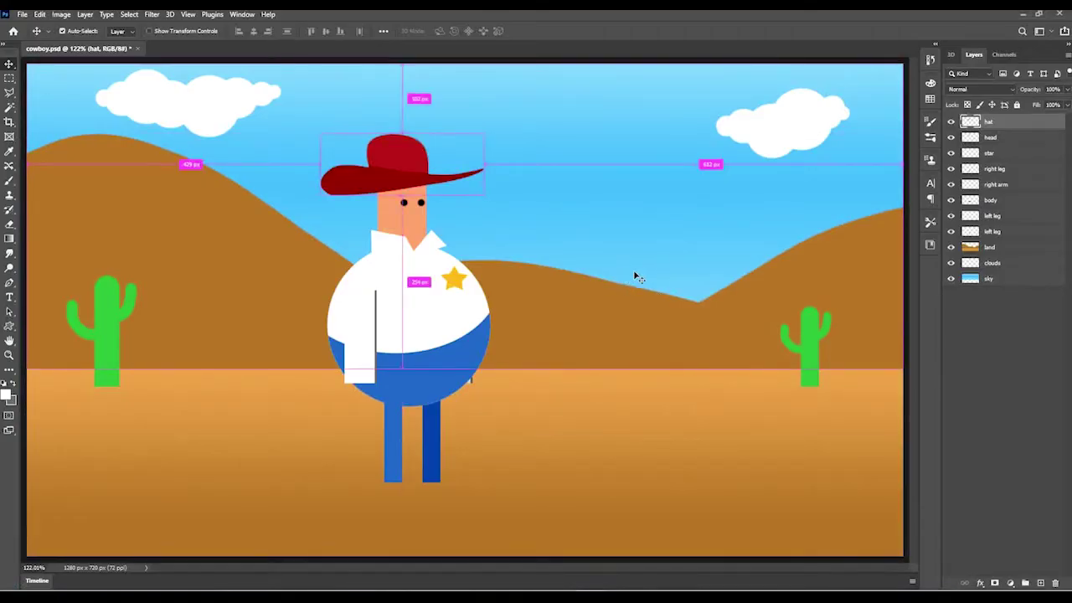
{"action": "key", "text": "alt+Tab"}
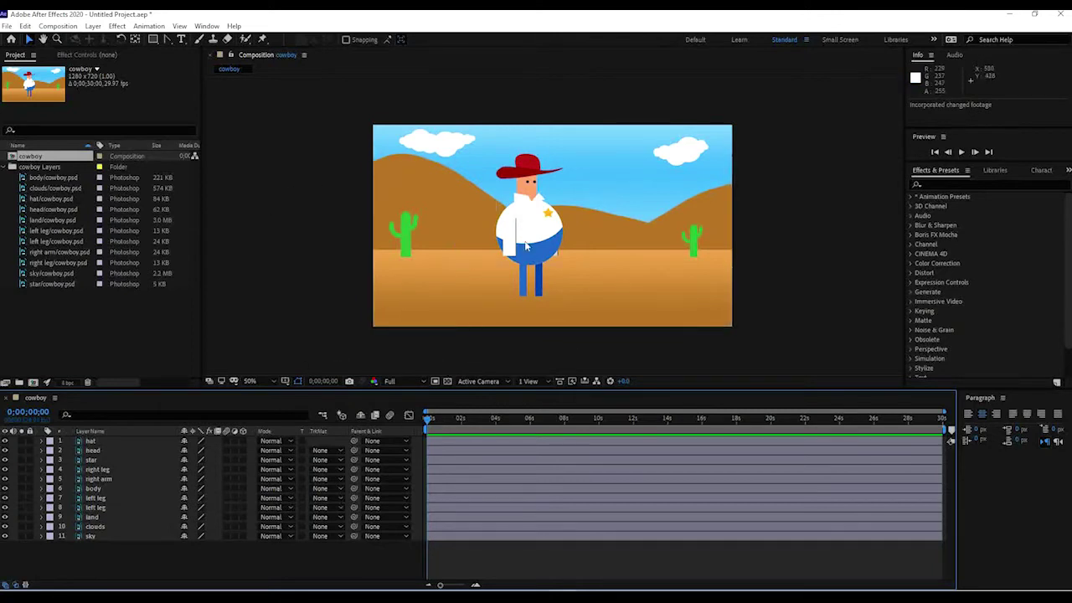
{"action": "scroll", "coordinate": [554, 237], "scroll_direction": "up", "scroll_amount": 2}
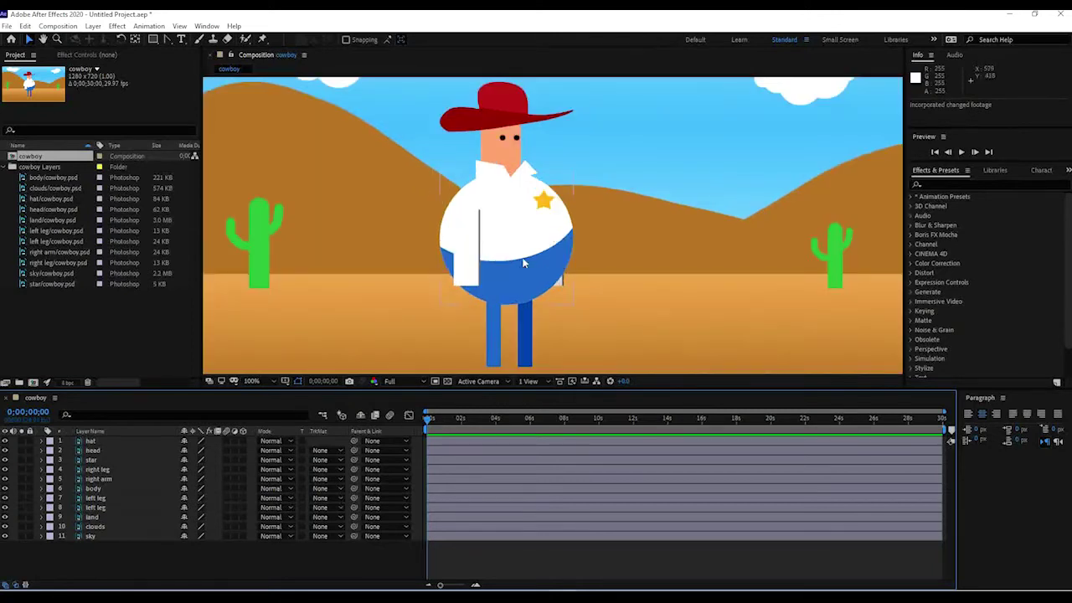
{"action": "left_click_drag", "start_coordinate": [480, 389], "coordinate": [483, 400]}
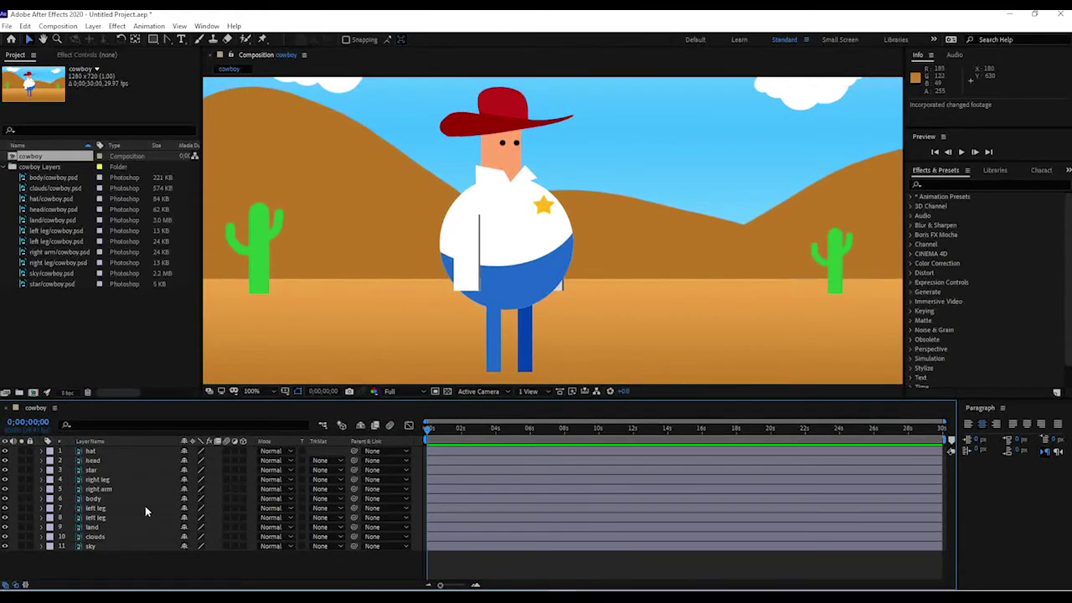
{"action": "key", "text": "comma"}
{"action": "key", "text": "period"}
Step: Lock the land, clouds and sky background layers
{"action": "left_click", "coordinate": [97, 527]}
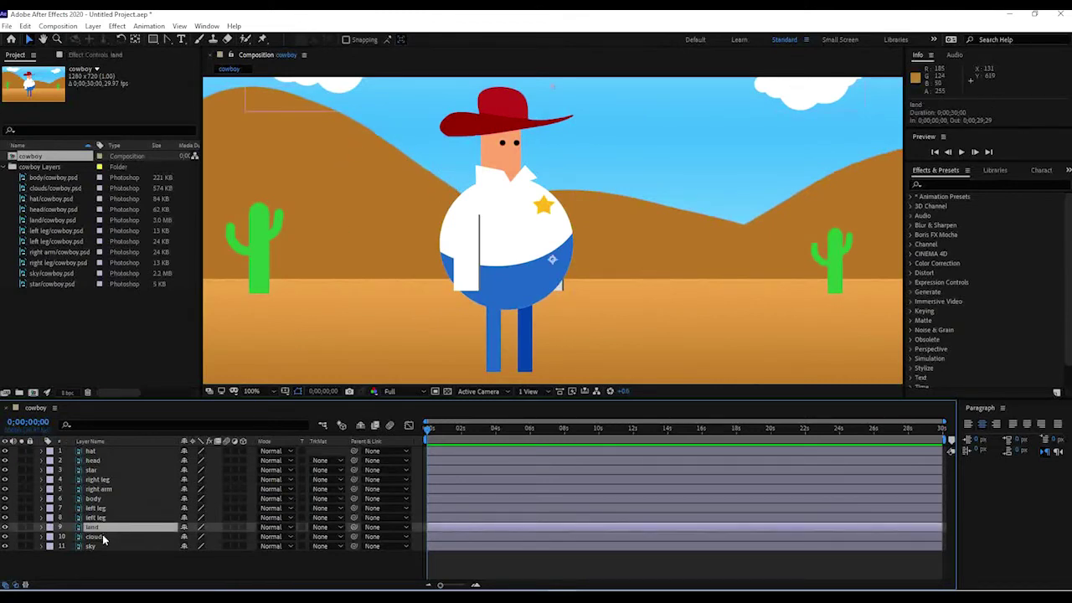
{"action": "left_click", "coordinate": [101, 537]}
{"action": "left_click", "coordinate": [102, 547]}
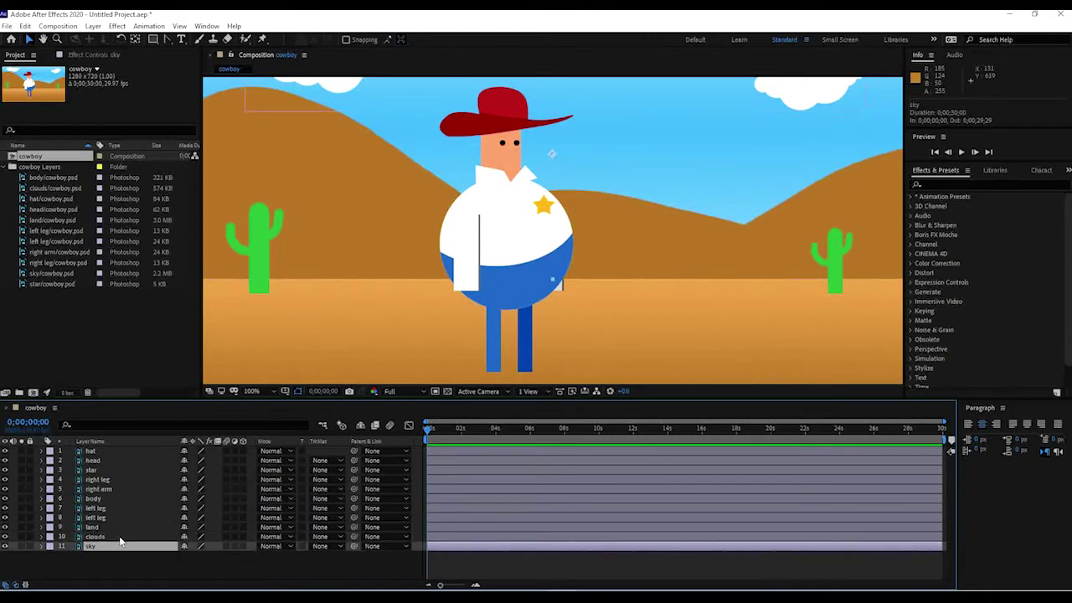
{"action": "left_click", "coordinate": [97, 528]}
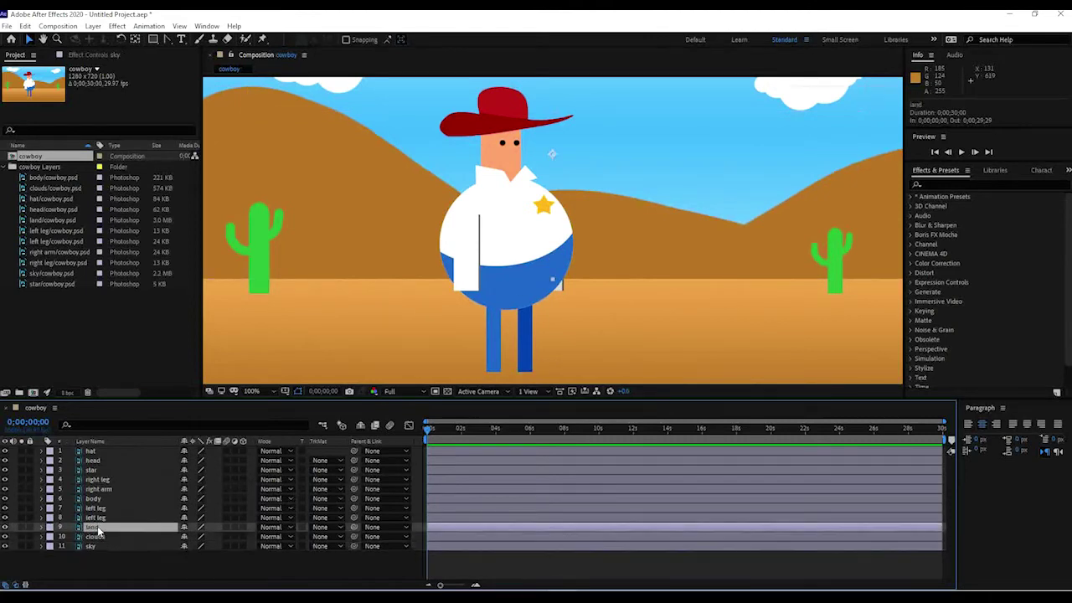
{"action": "left_click", "coordinate": [99, 547]}
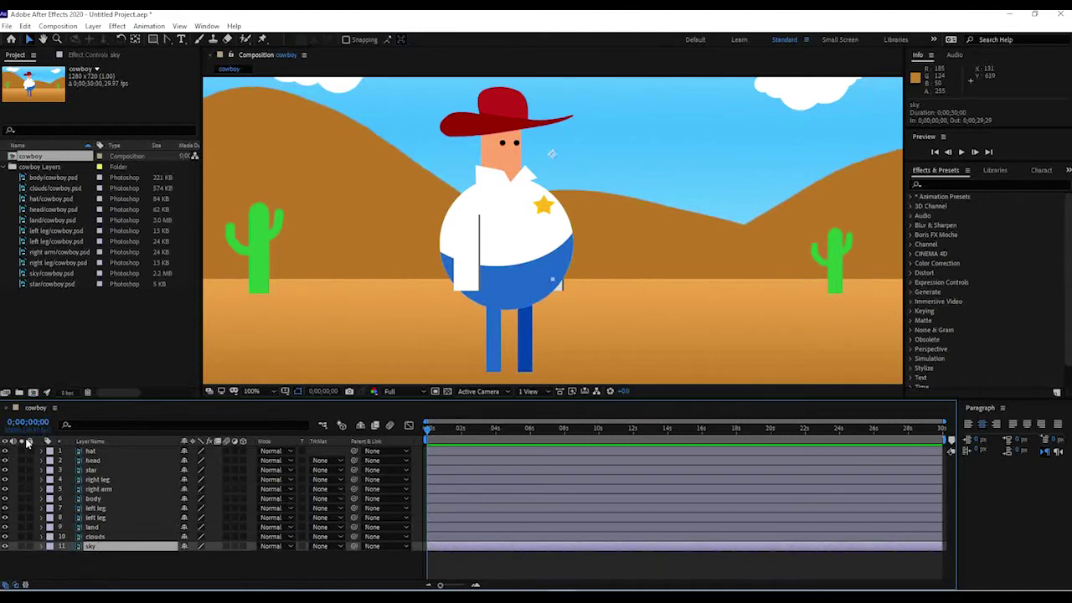
{"action": "left_click", "coordinate": [30, 546]}
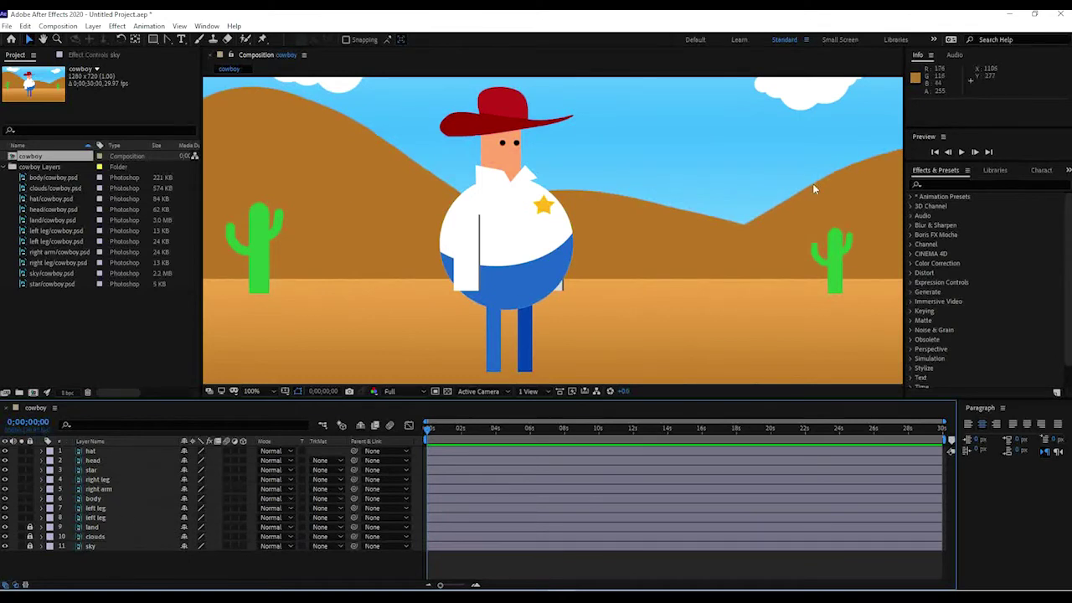
Step: Move the hat layer's anchor point to the brim, above the back of the head, with the Pan Behind tool
{"action": "key", "text": "comma"}
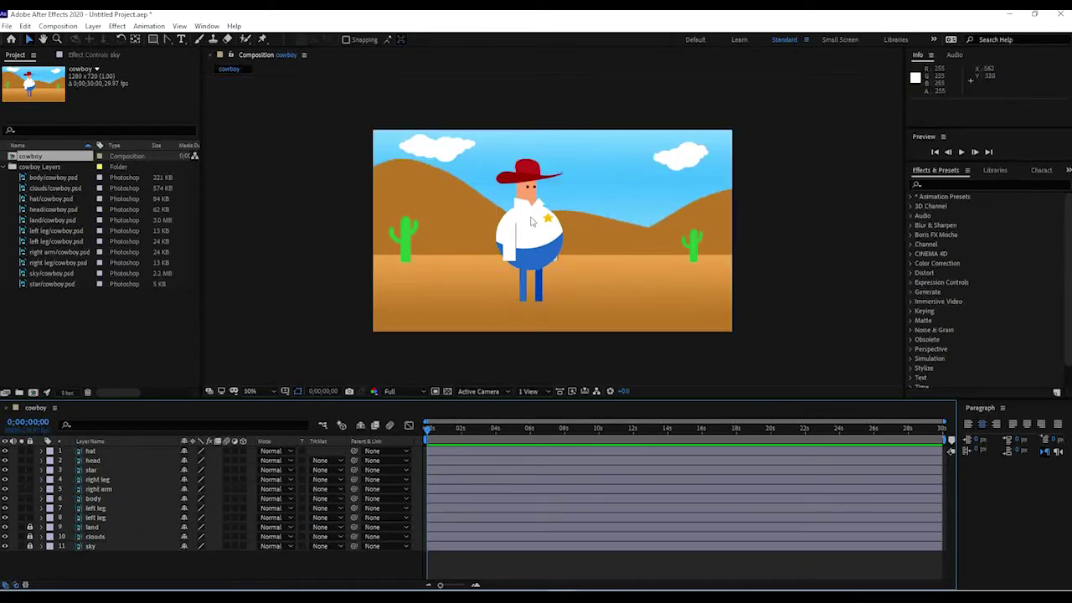
{"action": "left_click", "coordinate": [105, 518]}
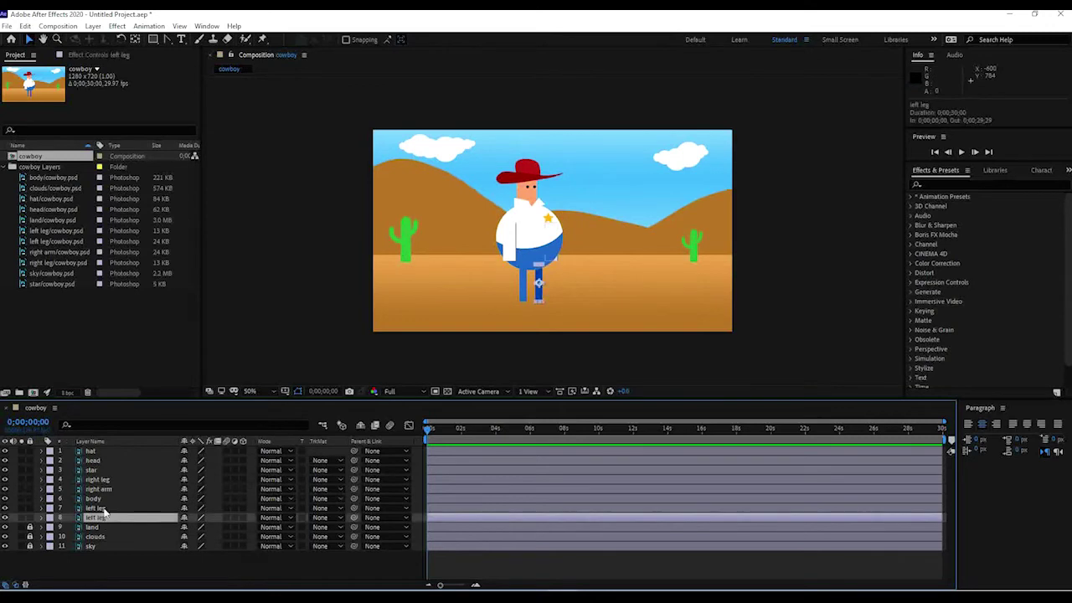
{"action": "left_click", "coordinate": [97, 451]}
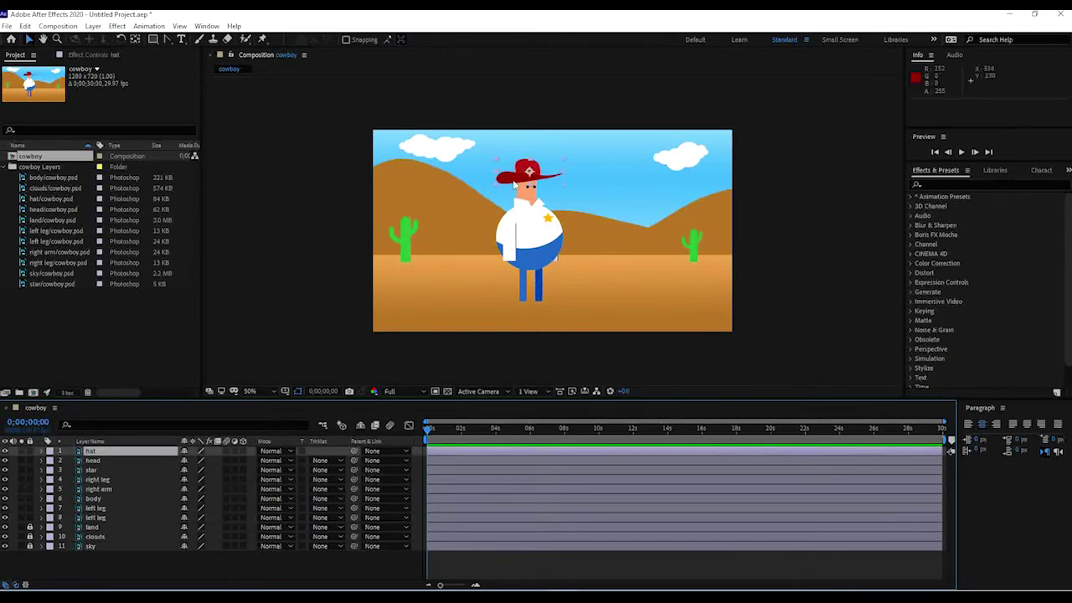
{"action": "key", "text": "period"}
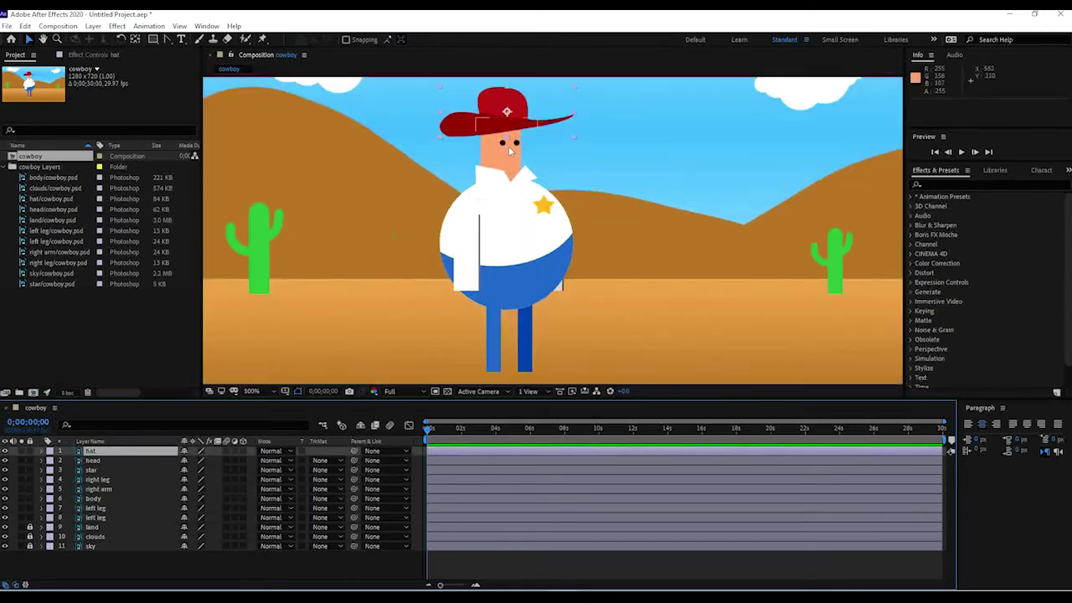
{"action": "left_click_drag", "start_coordinate": [519, 167], "coordinate": [555, 226]}
{"action": "scroll", "coordinate": [579, 221], "scroll_direction": "up", "scroll_amount": 1}
{"action": "scroll", "coordinate": [554, 226], "scroll_direction": "down", "scroll_amount": 1}
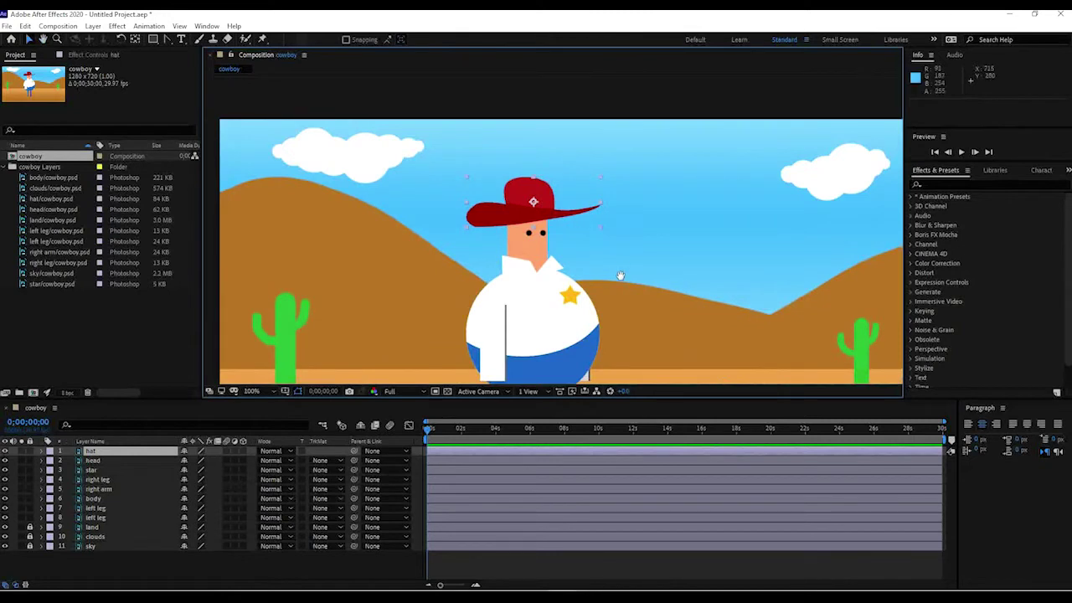
{"action": "left_click_drag", "start_coordinate": [618, 271], "coordinate": [598, 219]}
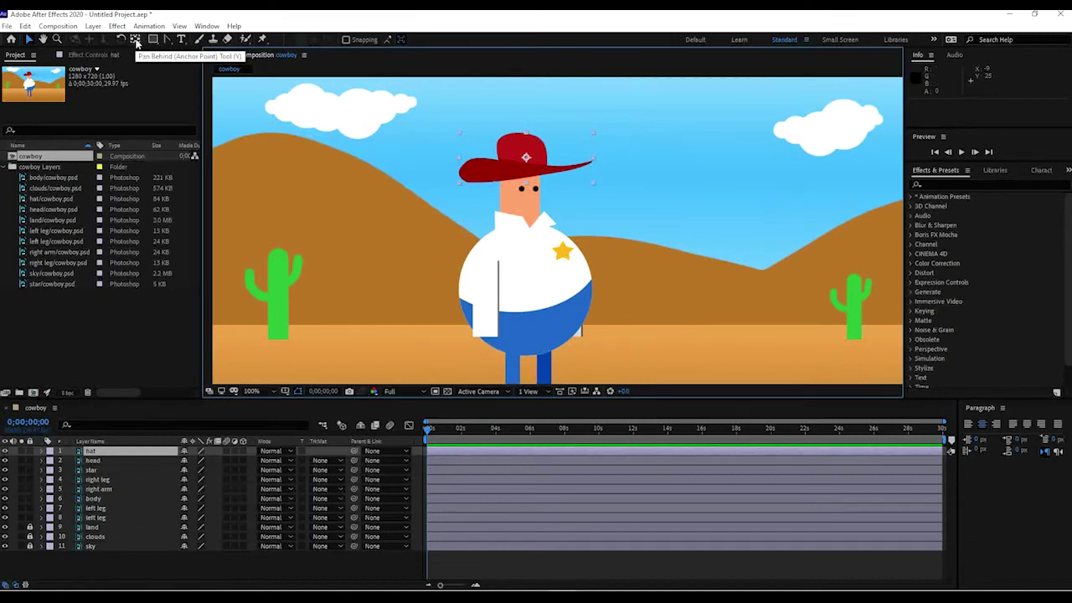
{"action": "left_click", "coordinate": [136, 42]}
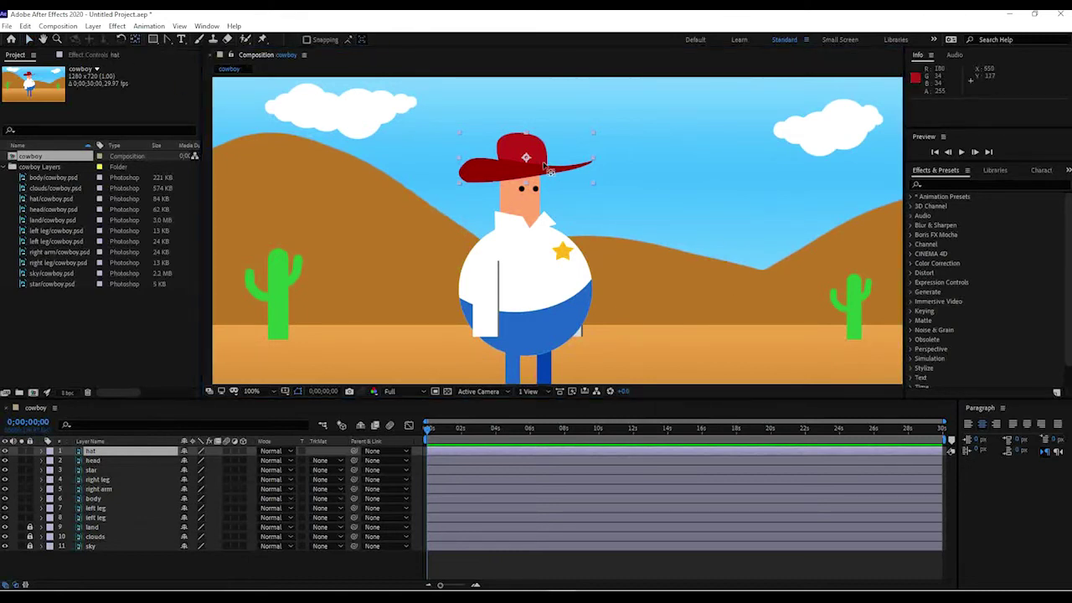
{"action": "mouse_move", "coordinate": [527, 160]}
{"action": "left_mouse_down"}
{"action": "mouse_move", "coordinate": [538, 161]}
{"action": "mouse_move", "coordinate": [526, 155]}
{"action": "mouse_move", "coordinate": [516, 168]}
{"action": "mouse_move", "coordinate": [528, 157]}
{"action": "mouse_move", "coordinate": [533, 166]}
{"action": "mouse_move", "coordinate": [514, 169]}
{"action": "left_mouse_up"}
Step: Rotate the hat layer about 4.7° clockwise around its anchor point
{"action": "left_click", "coordinate": [120, 39]}
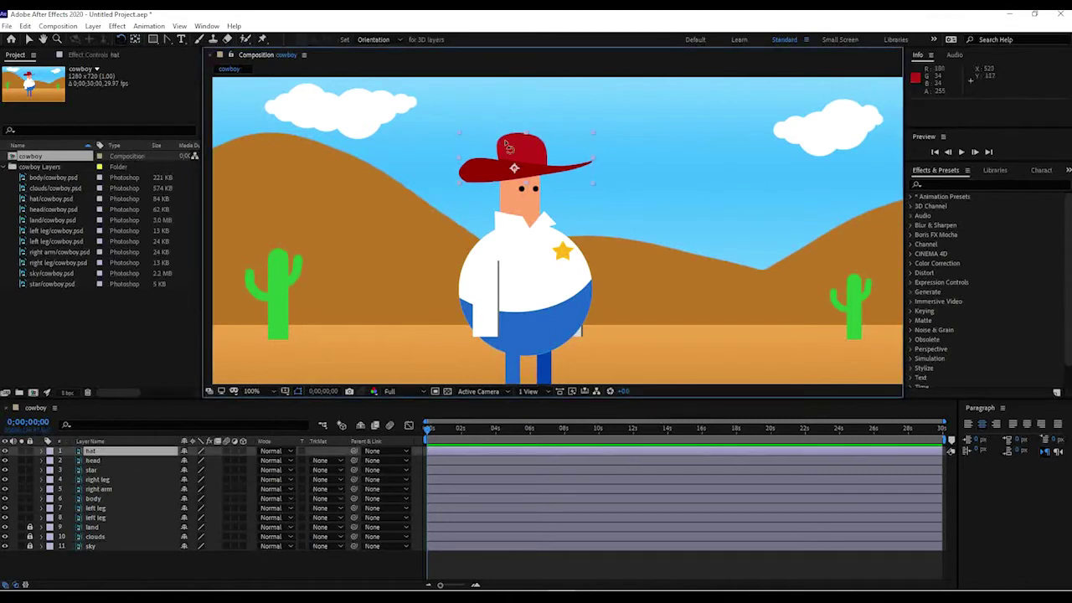
{"action": "mouse_move", "coordinate": [508, 144]}
{"action": "left_mouse_down"}
{"action": "mouse_move", "coordinate": [540, 127]}
{"action": "mouse_move", "coordinate": [496, 144]}
{"action": "mouse_move", "coordinate": [513, 140]}
{"action": "mouse_move", "coordinate": [511, 151]}
{"action": "left_mouse_up"}
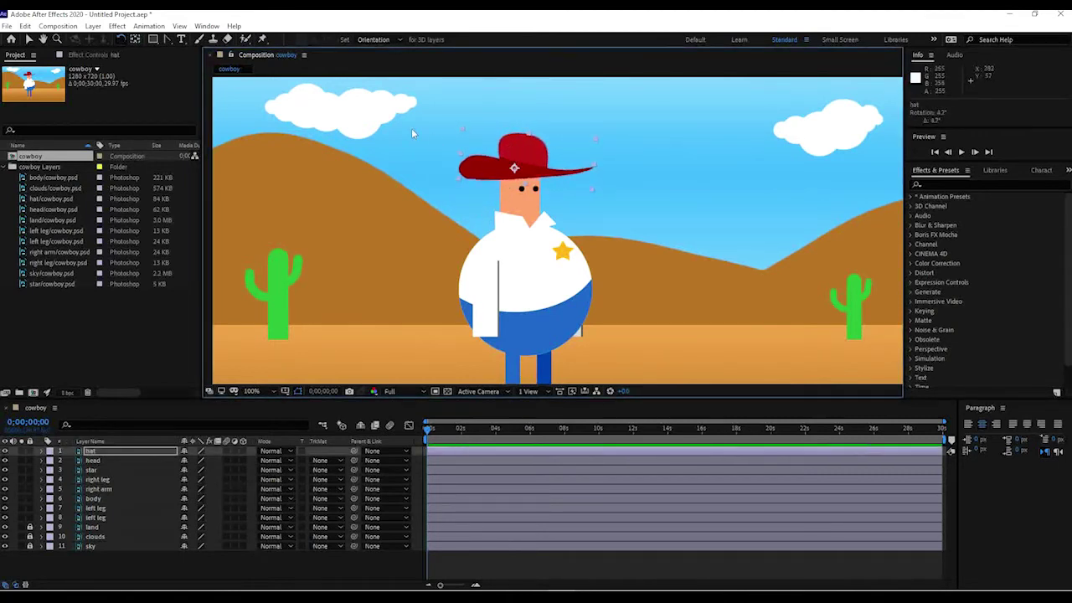
{"action": "key", "text": "v"}
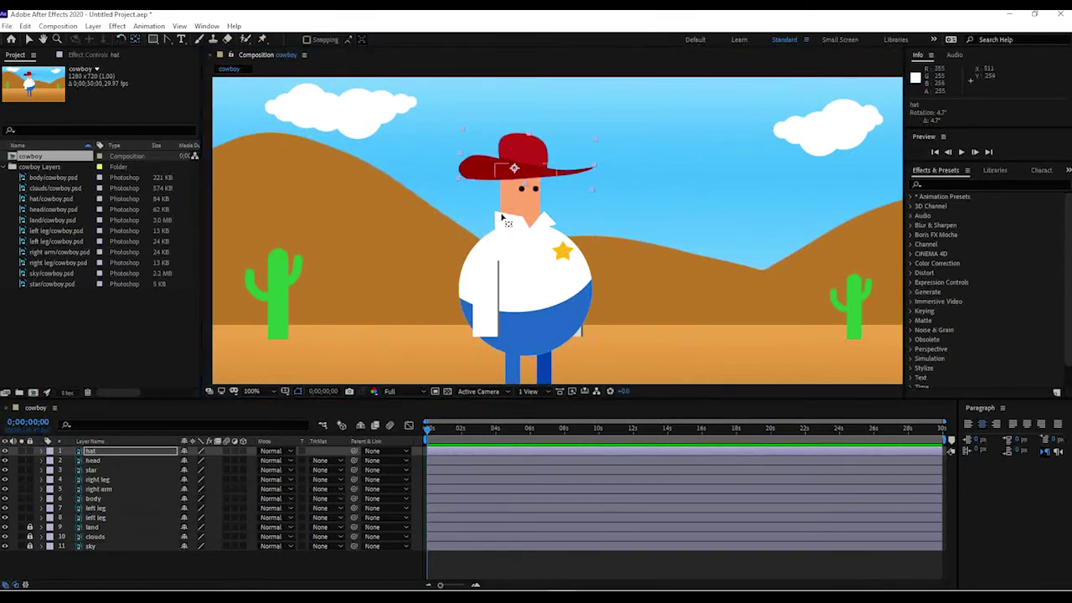
Step: Try rotating the head layer around its centred anchor point, undoing the rotation
{"action": "left_click", "coordinate": [507, 218]}
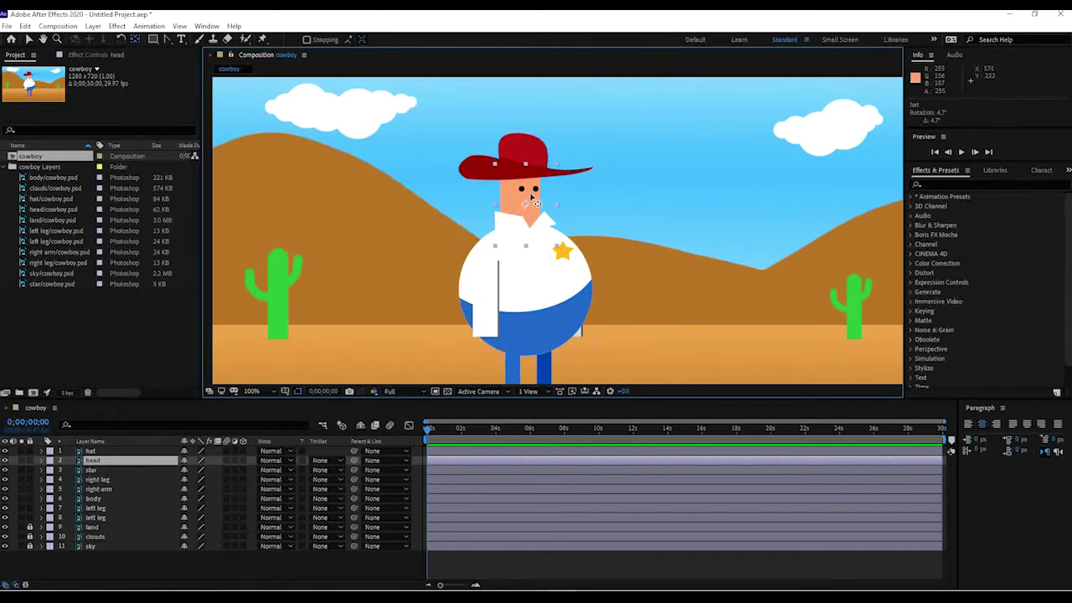
{"action": "left_click", "coordinate": [119, 40]}
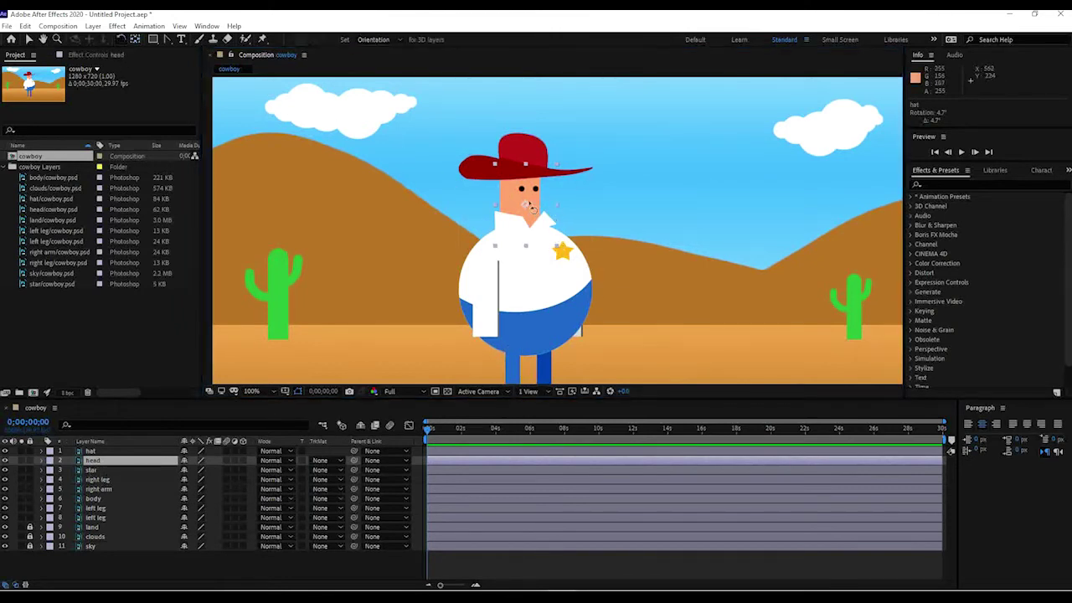
{"action": "mouse_move", "coordinate": [529, 207]}
{"action": "left_mouse_down"}
{"action": "mouse_move", "coordinate": [540, 203]}
{"action": "mouse_move", "coordinate": [524, 198]}
{"action": "left_mouse_up"}
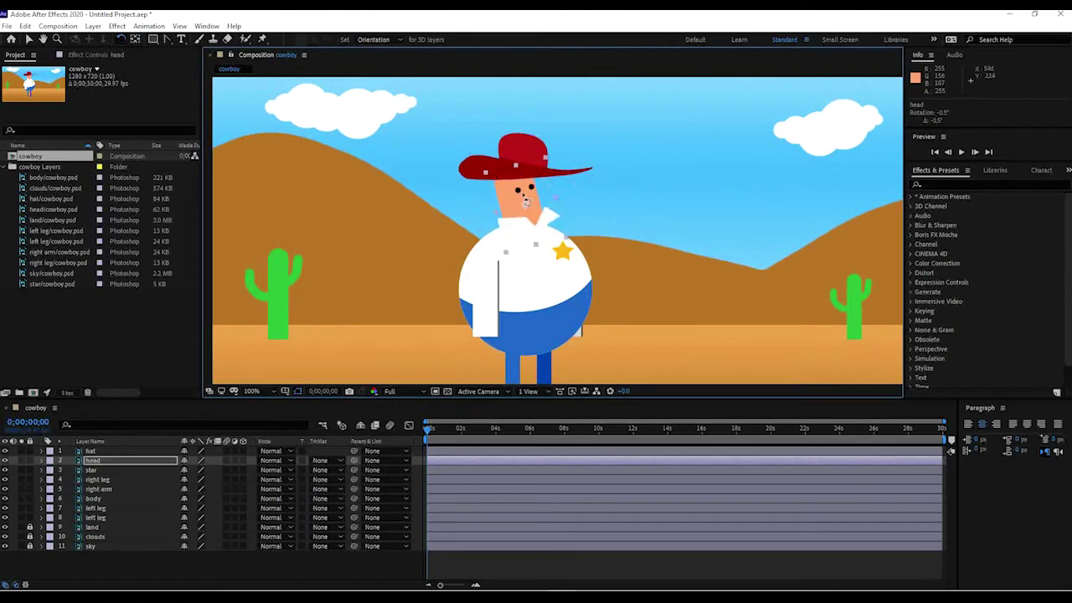
{"action": "key", "text": "ctrl+z"}
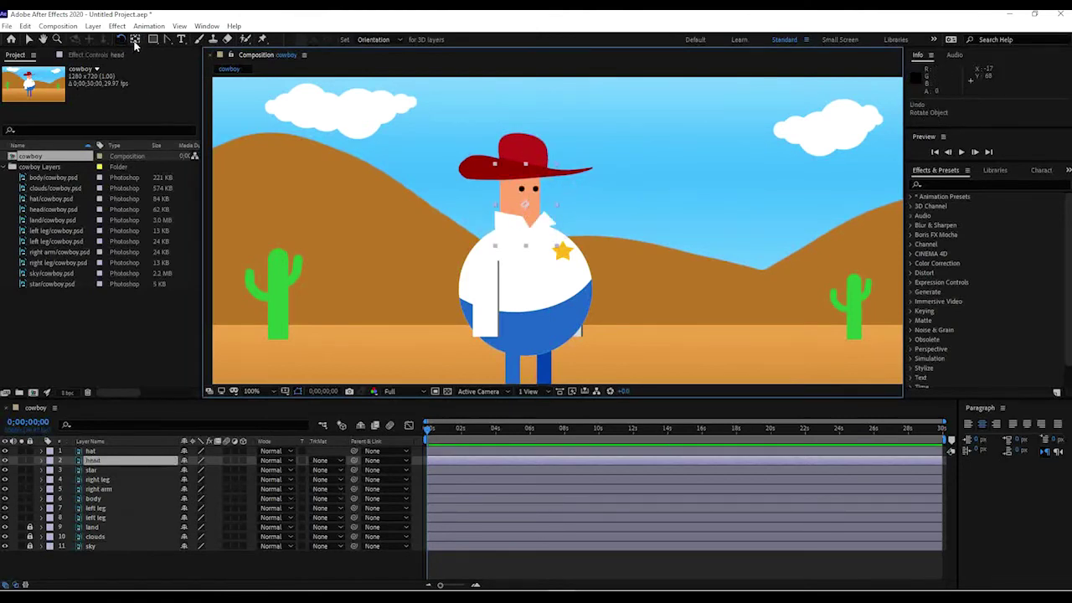
Step: Move the head layer's anchor point about 51 px down to the base of the neck and test the head's rotation
{"action": "left_click", "coordinate": [135, 41]}
{"action": "left_click_drag", "start_coordinate": [526, 208], "coordinate": [527, 233]}
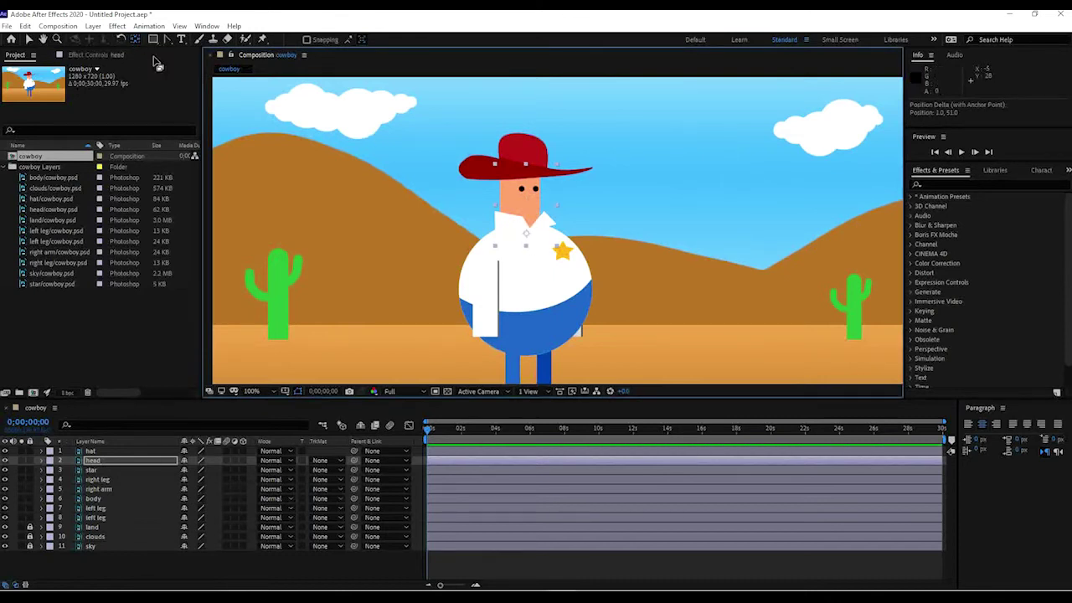
{"action": "key", "text": "w"}
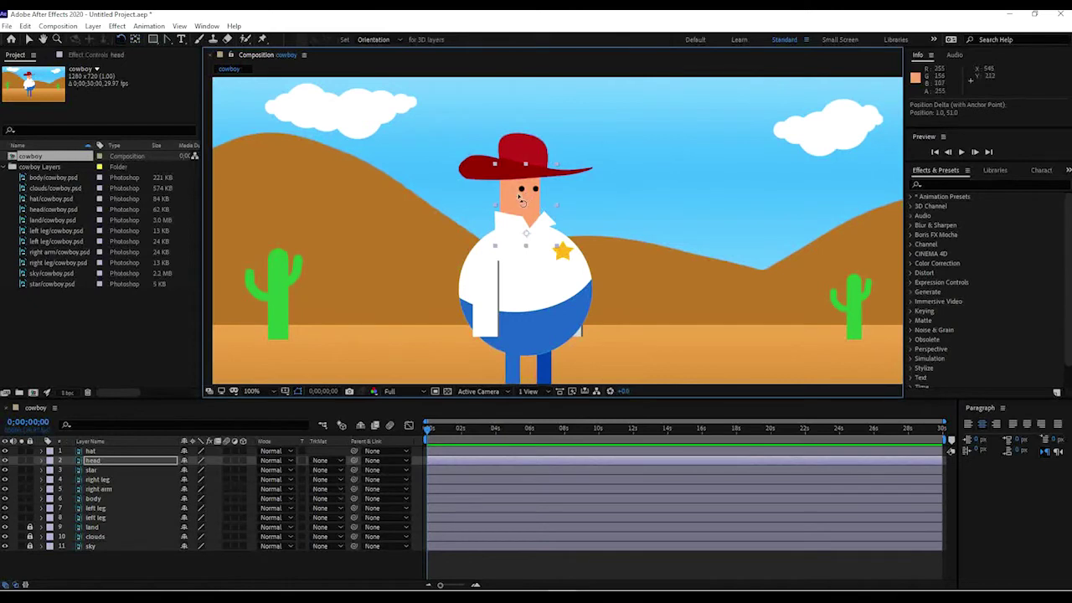
{"action": "mouse_move", "coordinate": [520, 198]}
{"action": "left_mouse_down"}
{"action": "mouse_move", "coordinate": [536, 214]}
{"action": "mouse_move", "coordinate": [563, 189]}
{"action": "mouse_move", "coordinate": [508, 223]}
{"action": "mouse_move", "coordinate": [516, 215]}
{"action": "left_mouse_up"}
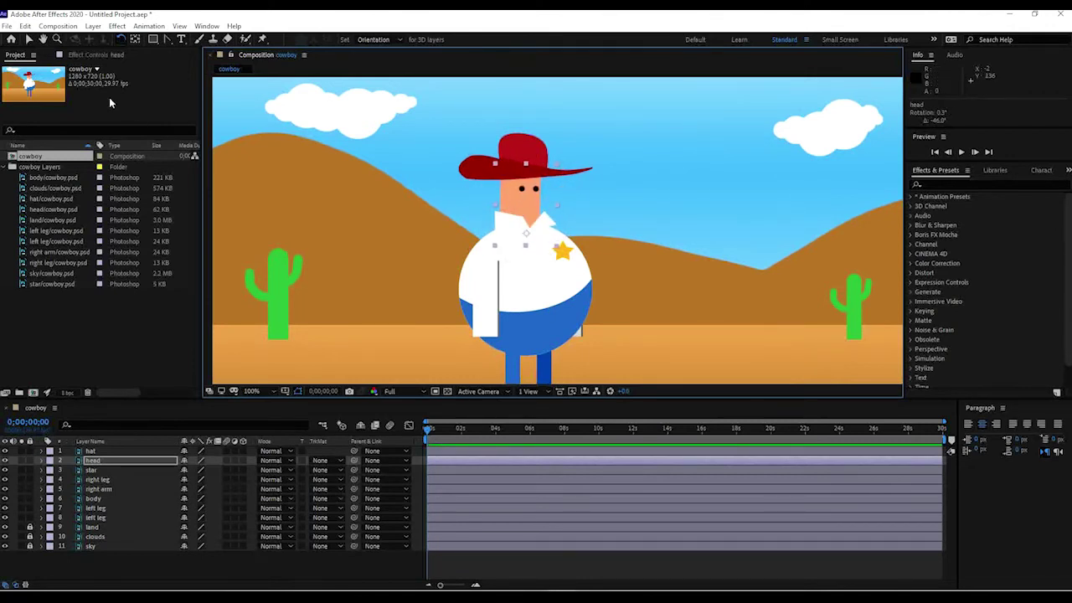
Step: Shift the head's anchor point about 25 px toward the back of the neck, then test a rotation and undo it
{"action": "left_click", "coordinate": [133, 42]}
{"action": "left_click_drag", "start_coordinate": [529, 239], "coordinate": [511, 237]}
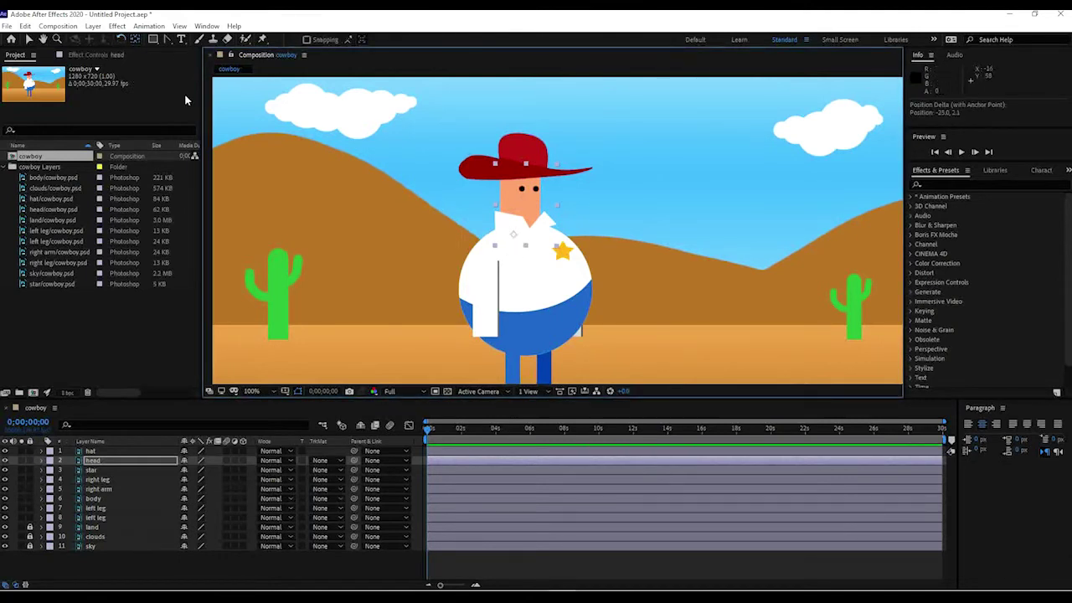
{"action": "key", "text": "w"}
{"action": "left_click_drag", "start_coordinate": [507, 191], "coordinate": [505, 210]}
{"action": "key", "text": "ctrl+z"}
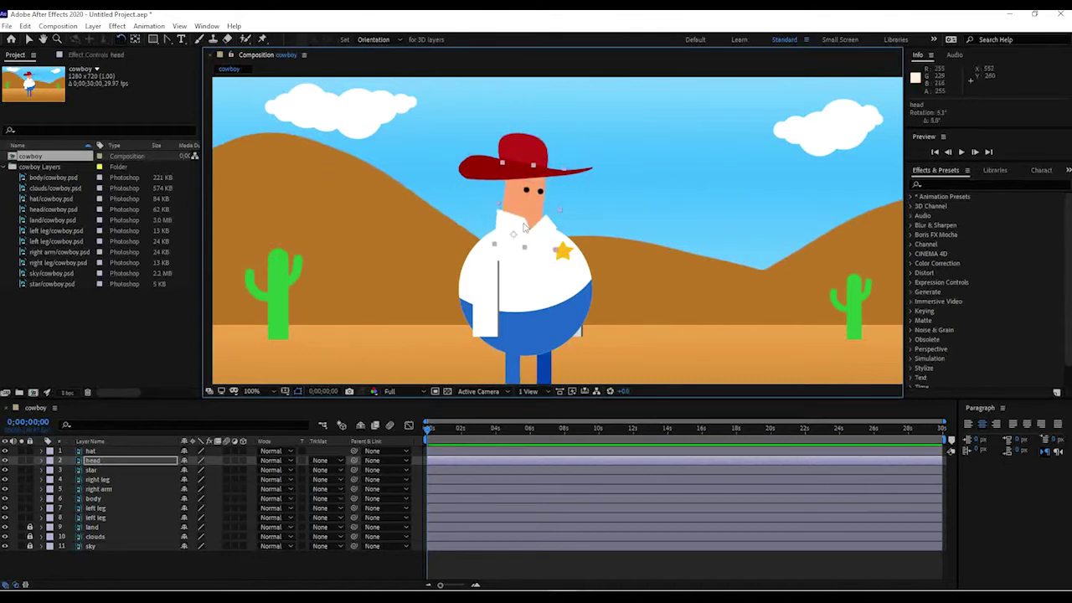
Step: Fine-tune the head's anchor point toward the middle of the neck base, then test the rotation and undo it
{"action": "left_click", "coordinate": [137, 40]}
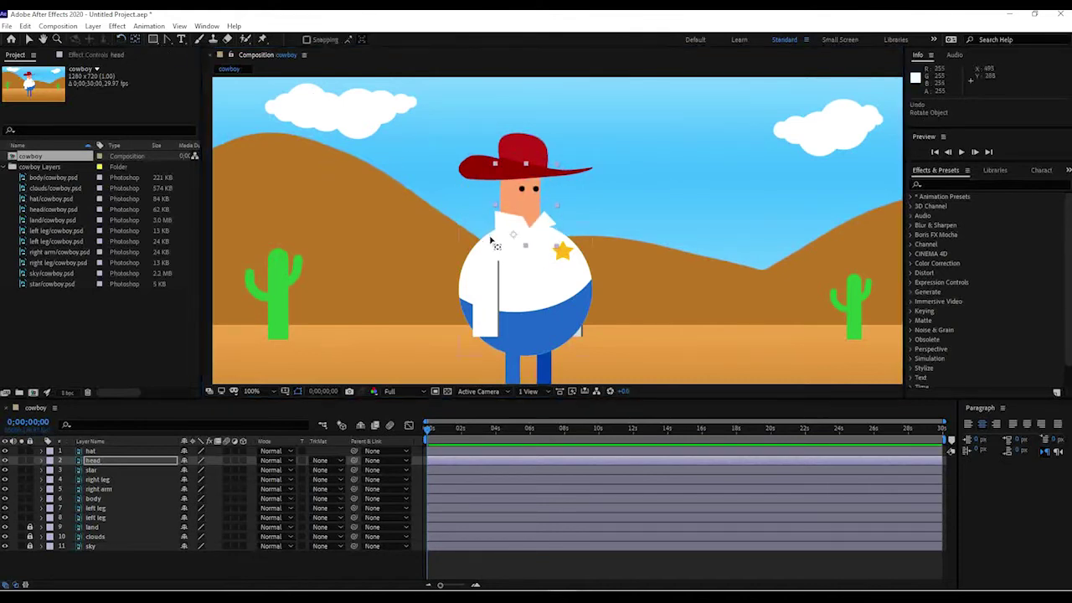
{"action": "left_click_drag", "start_coordinate": [509, 240], "coordinate": [518, 212]}
{"action": "key", "text": "w"}
{"action": "key", "text": "ctrl+z"}
{"action": "key", "text": "ctrl+z"}
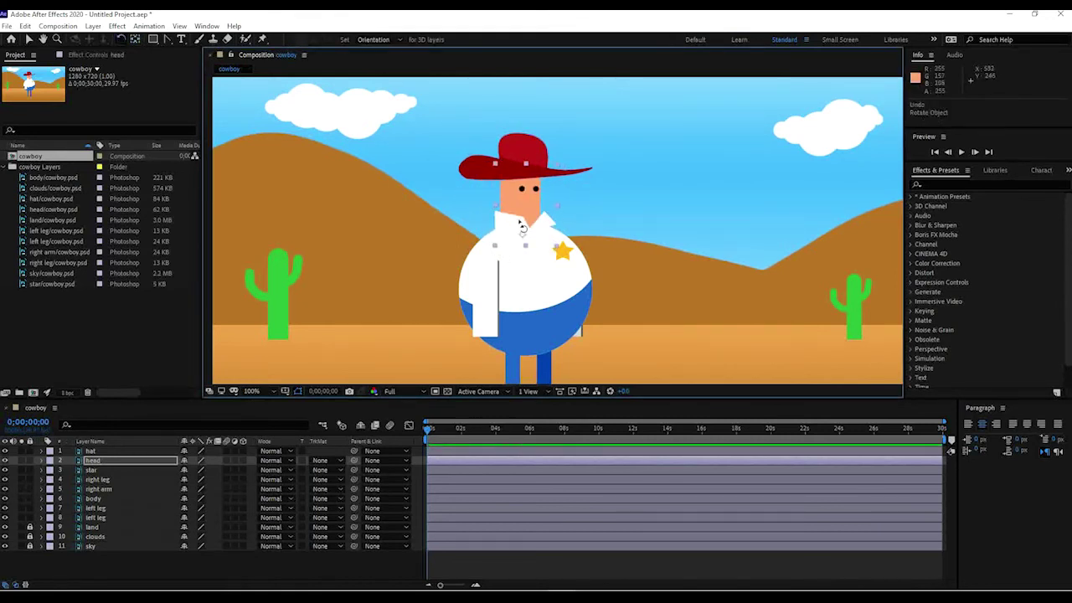
Step: Try moving the right arm and rotating it around its centred anchor point, undoing both changes
{"action": "left_click", "coordinate": [134, 40]}
{"action": "key", "text": "h"}
{"action": "left_click_drag", "start_coordinate": [566, 265], "coordinate": [551, 224]}
{"action": "key", "text": "w"}
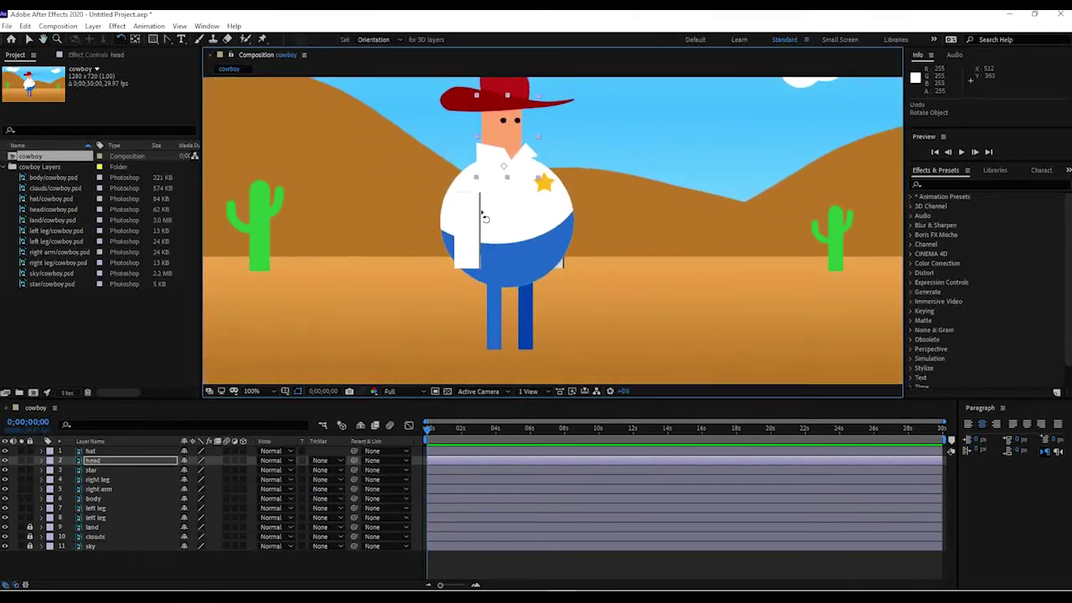
{"action": "left_click", "coordinate": [28, 39]}
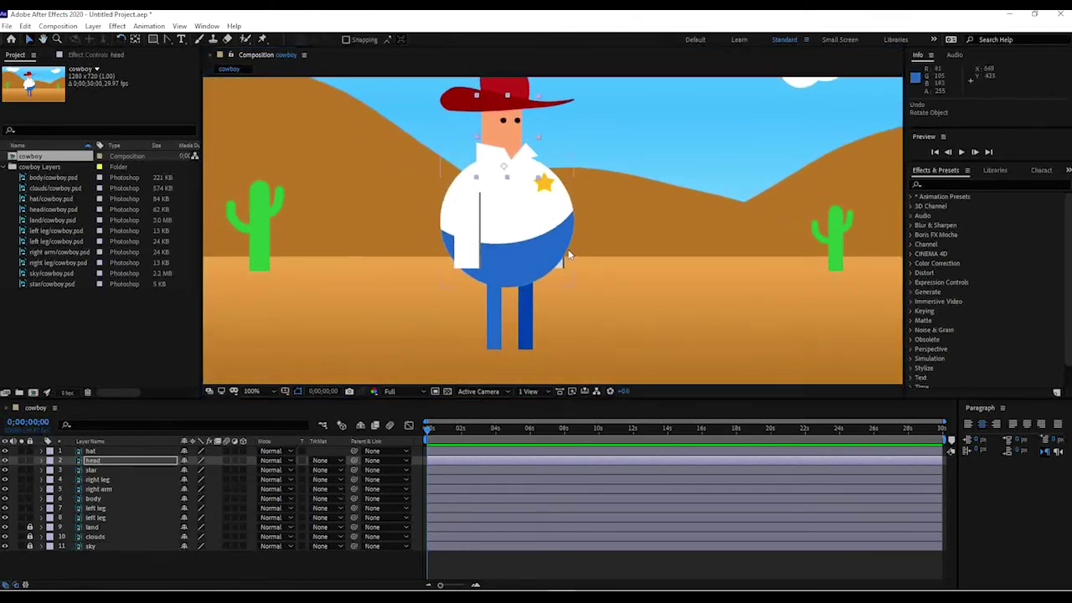
{"action": "left_click", "coordinate": [462, 249]}
{"action": "mouse_move", "coordinate": [462, 249]}
{"action": "left_mouse_down"}
{"action": "mouse_move", "coordinate": [474, 217]}
{"action": "mouse_move", "coordinate": [473, 236]}
{"action": "left_mouse_up"}
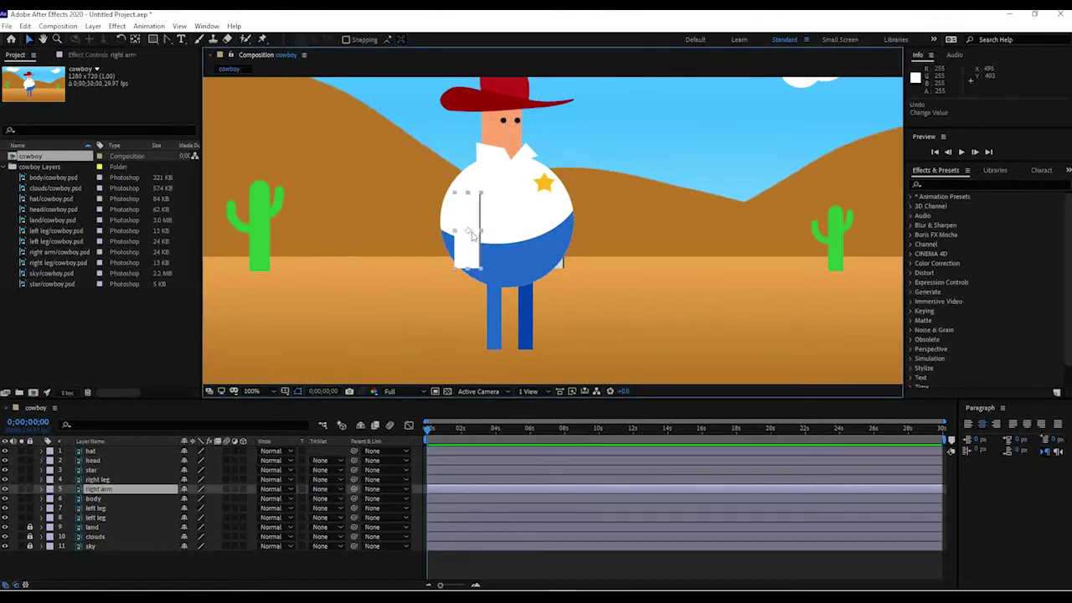
{"action": "left_click", "coordinate": [120, 40]}
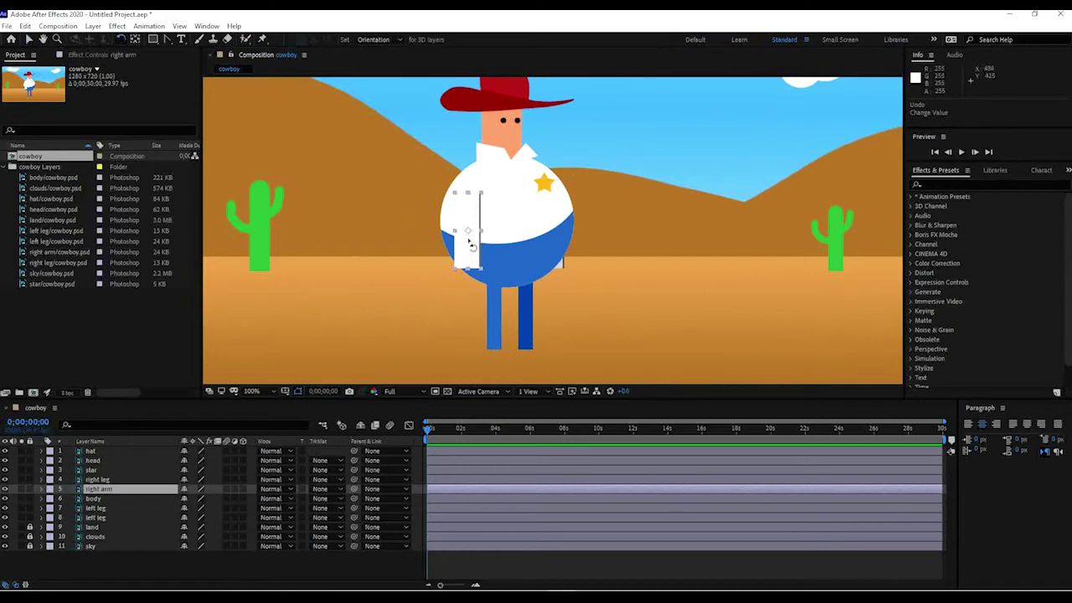
{"action": "mouse_move", "coordinate": [471, 235]}
{"action": "left_mouse_down"}
{"action": "mouse_move", "coordinate": [473, 220]}
{"action": "mouse_move", "coordinate": [474, 234]}
{"action": "left_mouse_up"}
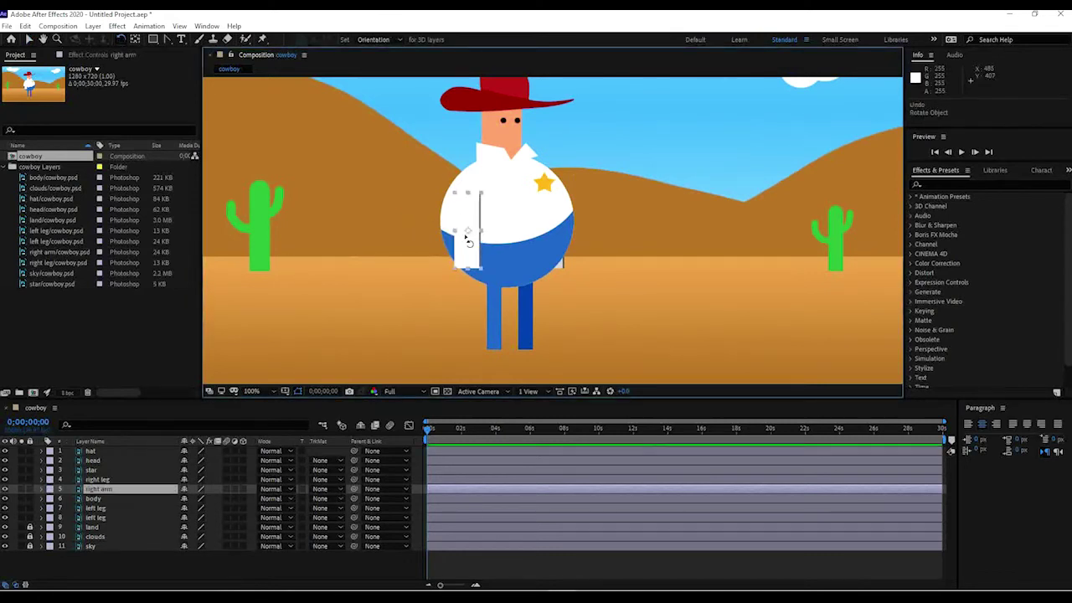
Step: Move the right arm's anchor point about 54 px up to the shoulder, then test the arm's rotation and undo it
{"action": "key", "text": "v"}
{"action": "left_click_drag", "start_coordinate": [470, 236], "coordinate": [461, 194]}
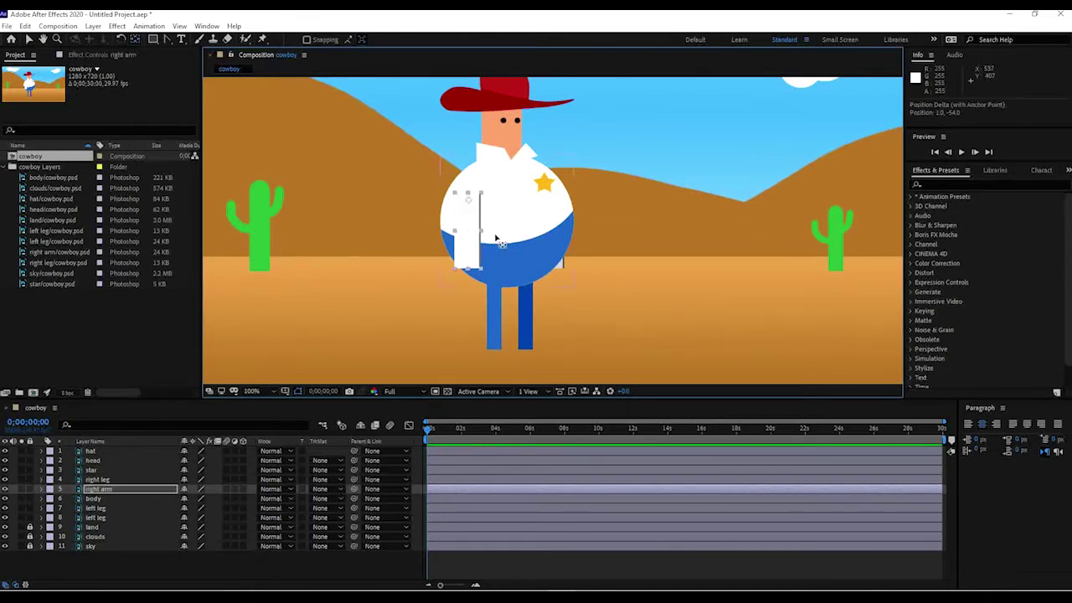
{"action": "key", "text": "w"}
{"action": "left_click_drag", "start_coordinate": [482, 234], "coordinate": [435, 254]}
{"action": "key", "text": "ctrl+z"}
{"action": "key", "text": "ctrl+shift+z"}
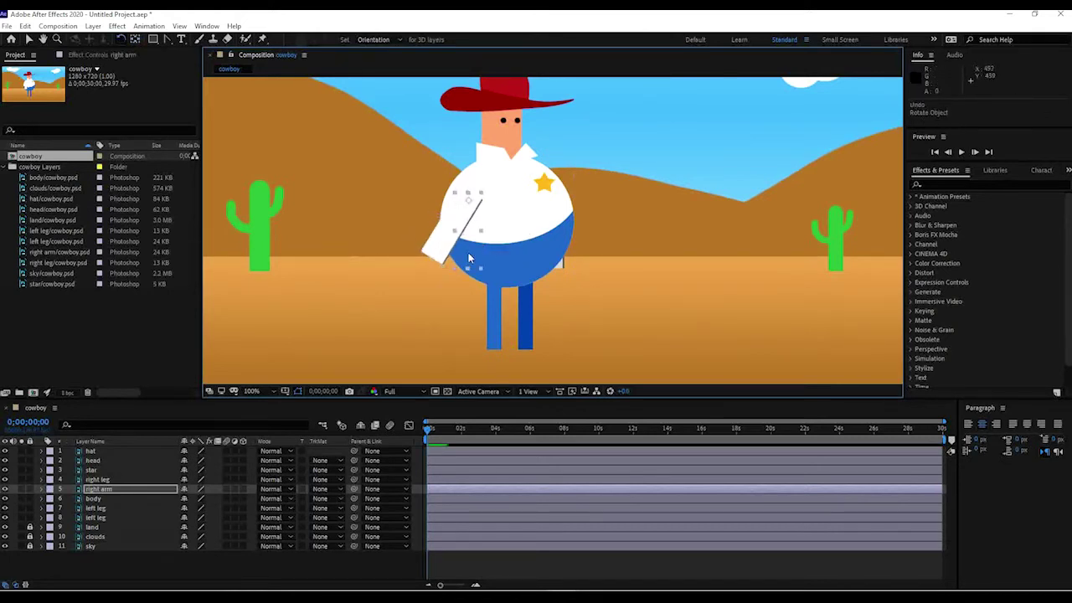
{"action": "key", "text": "ctrl+z"}
Step: Rename the mislabelled left leg layer directly below the body layer as left arm
{"action": "left_click", "coordinate": [547, 187]}
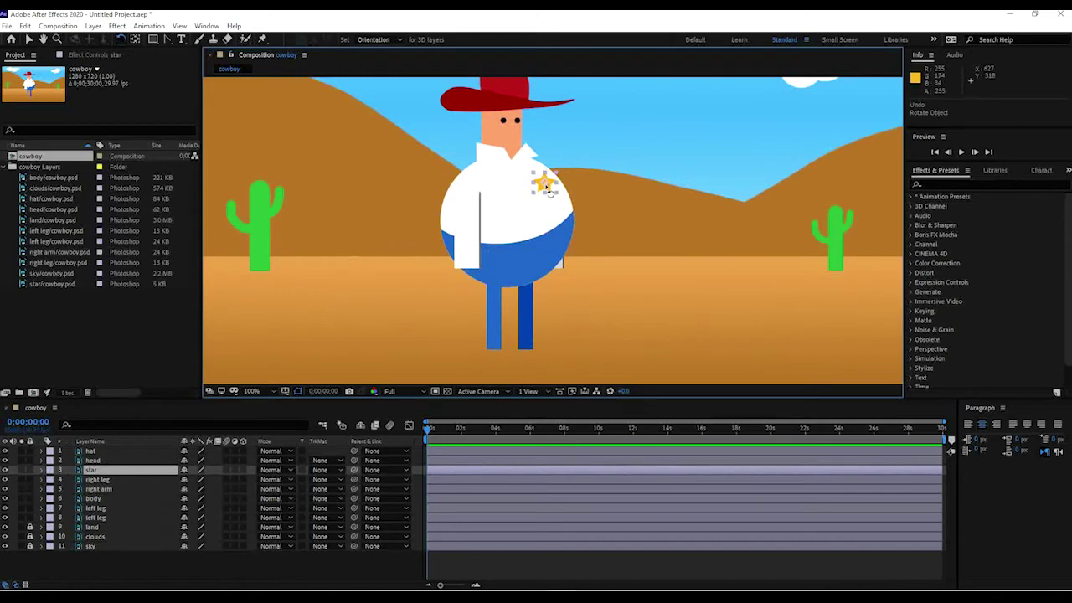
{"action": "left_click", "coordinate": [562, 274]}
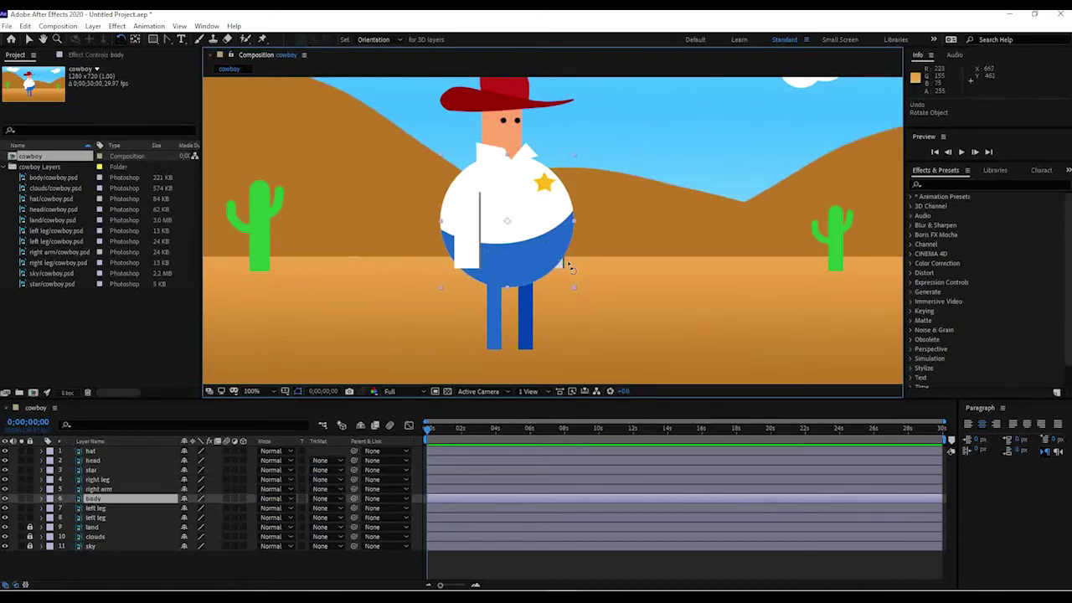
{"action": "left_click", "coordinate": [95, 509]}
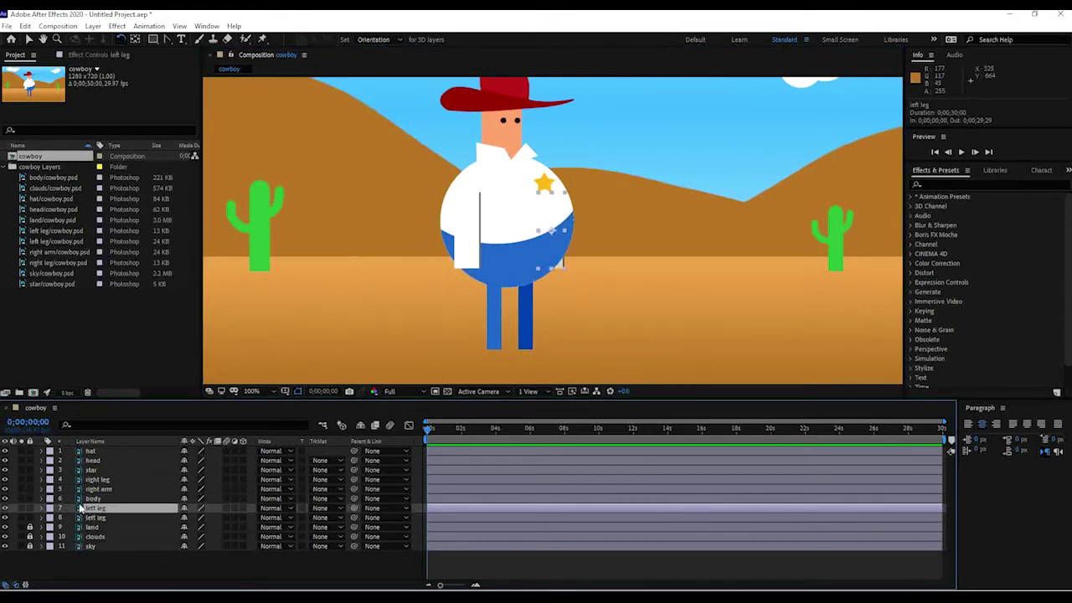
{"action": "key", "text": "Return"}
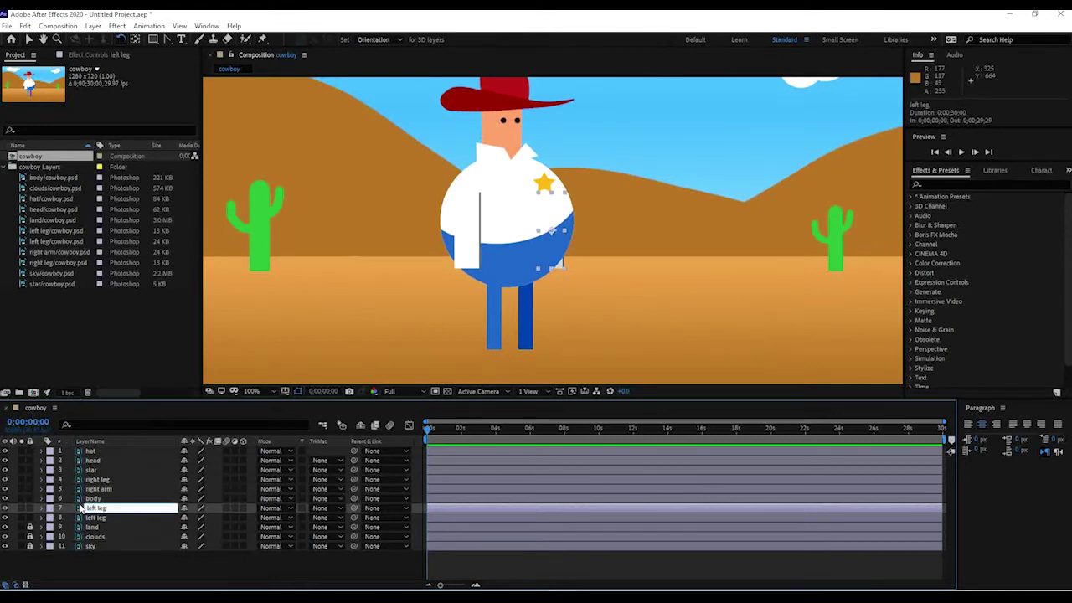
{"action": "type", "text": "left arm"}
{"action": "key", "text": "Return"}
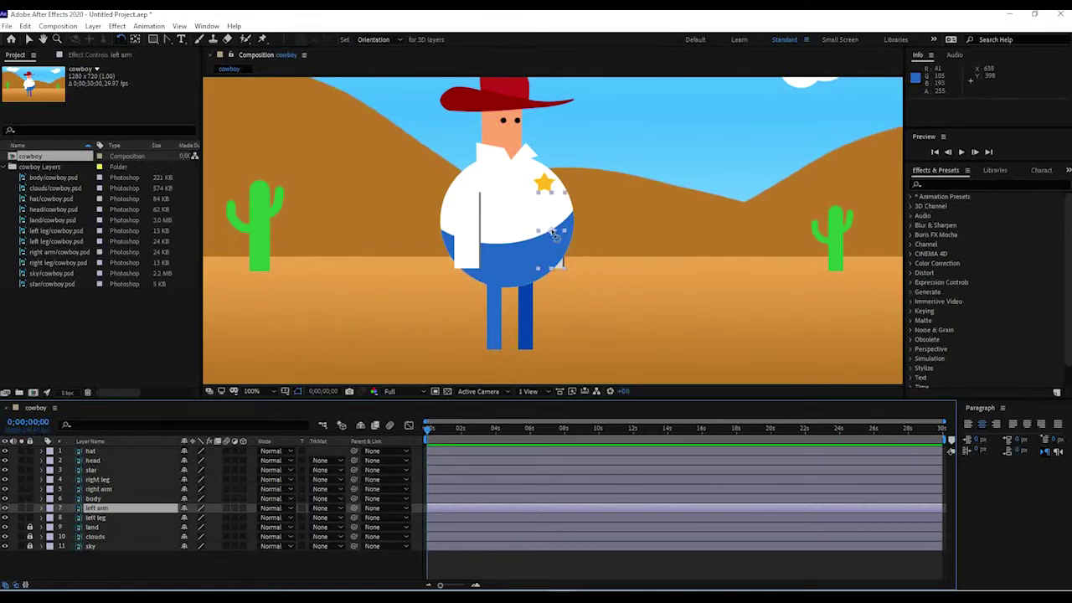
Step: Move the left arm's anchor point about 56 px up to the shoulder, then test the arm's rotation and undo it
{"action": "key", "text": "y"}
{"action": "left_click_drag", "start_coordinate": [553, 235], "coordinate": [551, 204]}
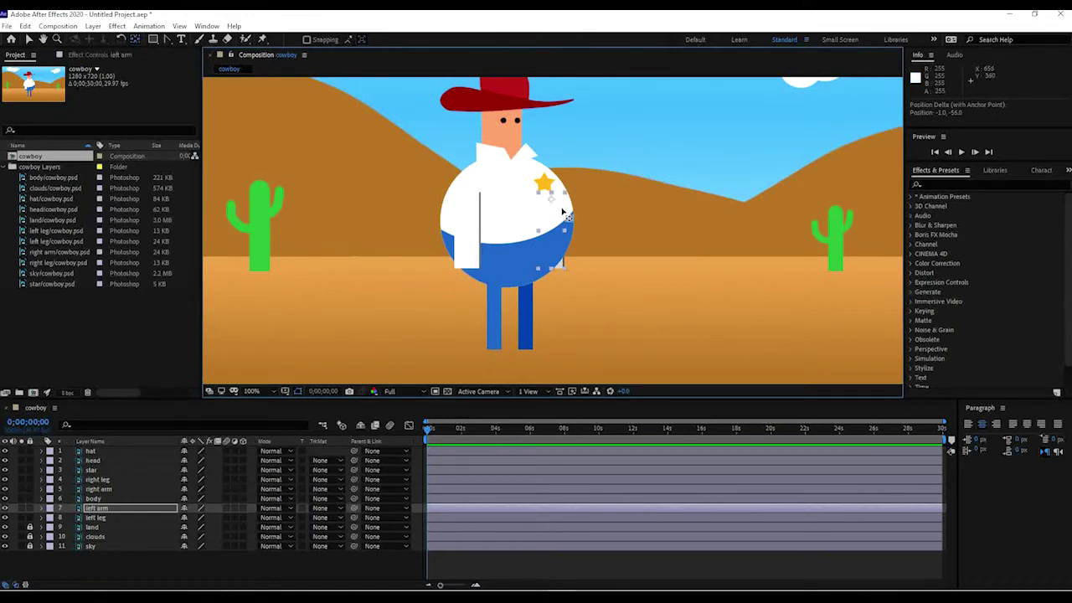
{"action": "key", "text": "w"}
{"action": "mouse_move", "coordinate": [555, 233]}
{"action": "left_mouse_down"}
{"action": "mouse_move", "coordinate": [596, 214]}
{"action": "mouse_move", "coordinate": [559, 248]}
{"action": "left_mouse_up"}
{"action": "key", "text": "ctrl+z"}
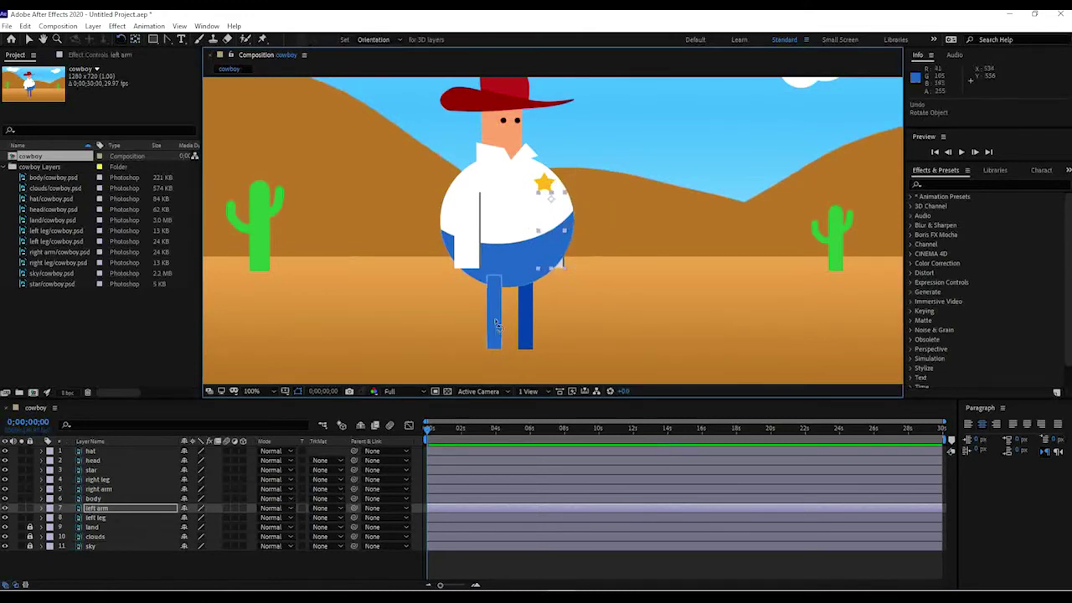
Step: Move the right leg's anchor point about 54 px up to the hip, then test the leg's rotation and undo it
{"action": "left_click", "coordinate": [494, 314]}
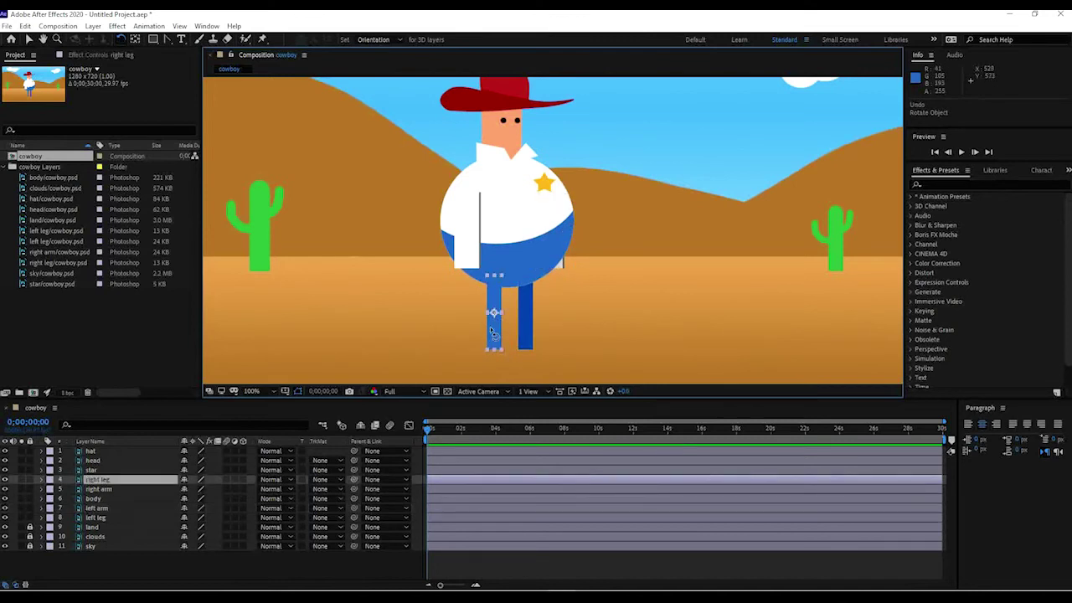
{"action": "key", "text": "y"}
{"action": "left_click_drag", "start_coordinate": [494, 312], "coordinate": [493, 282]}
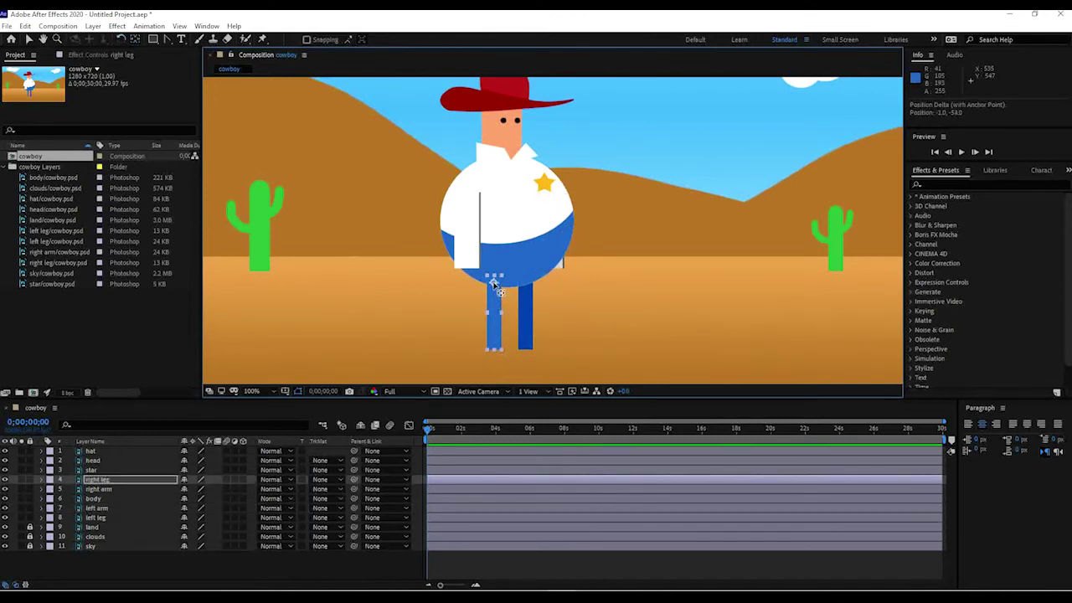
{"action": "left_click", "coordinate": [526, 314]}
{"action": "left_click", "coordinate": [493, 305]}
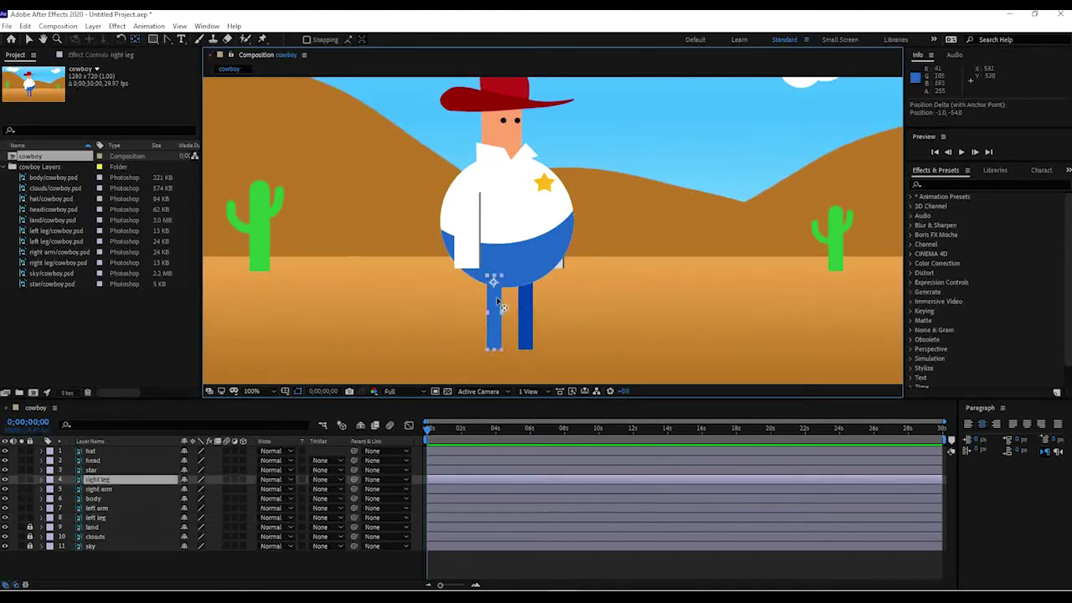
{"action": "key", "text": "w"}
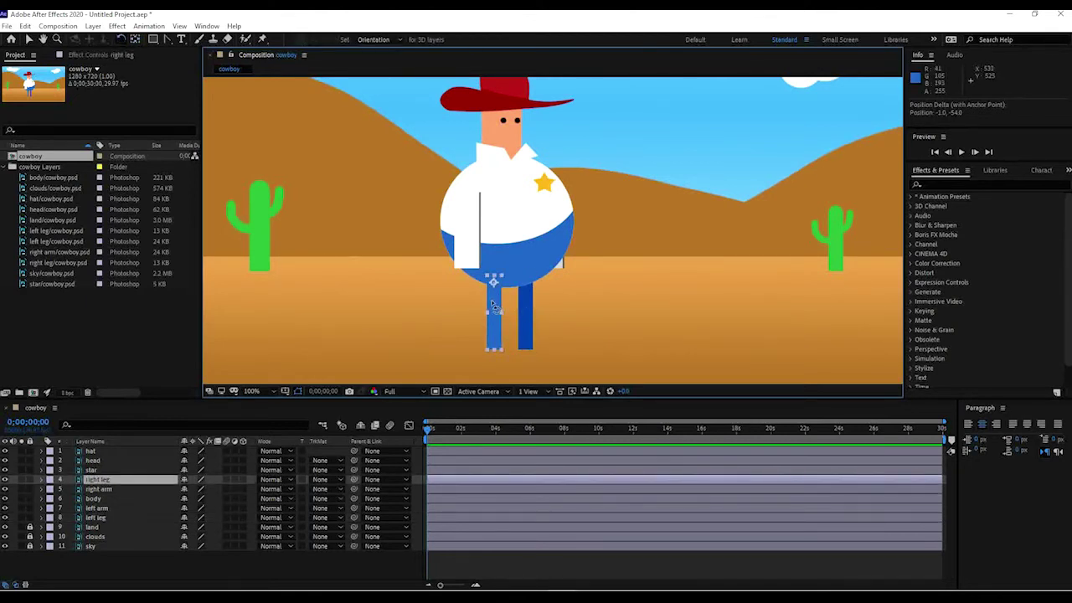
{"action": "mouse_move", "coordinate": [495, 307]}
{"action": "left_mouse_down"}
{"action": "mouse_move", "coordinate": [480, 308]}
{"action": "mouse_move", "coordinate": [515, 311]}
{"action": "left_mouse_up"}
{"action": "key", "text": "ctrl+z"}
Step: Move the left leg's anchor point about 57 px up to the hip, then test the leg's rotation and undo it
{"action": "left_click", "coordinate": [526, 314]}
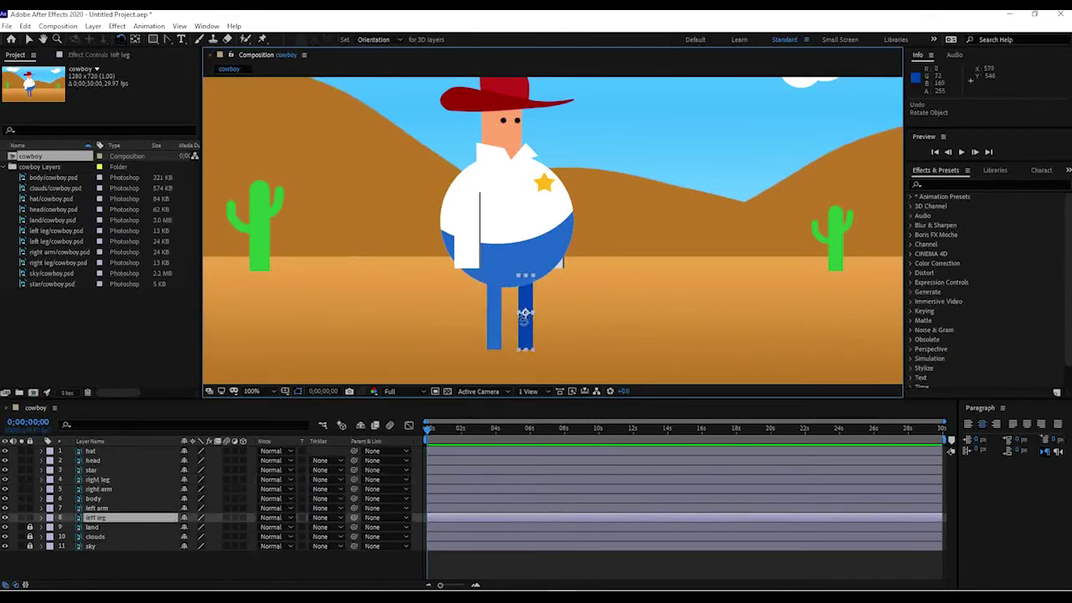
{"action": "key", "text": "y"}
{"action": "left_click_drag", "start_coordinate": [525, 314], "coordinate": [526, 283]}
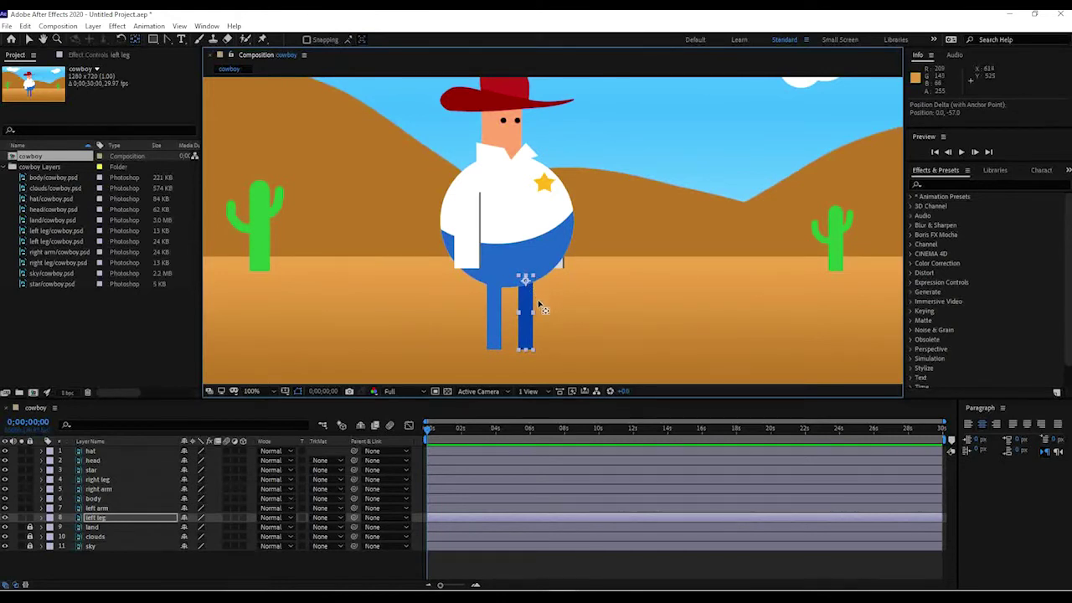
{"action": "key", "text": "w"}
{"action": "left_click_drag", "start_coordinate": [533, 310], "coordinate": [563, 318]}
{"action": "key", "text": "ctrl+z"}
Step: Try repositioning the right leg and the left leg independently of the body, undoing both moves
{"action": "scroll", "coordinate": [588, 234], "scroll_direction": "down", "scroll_amount": 2}
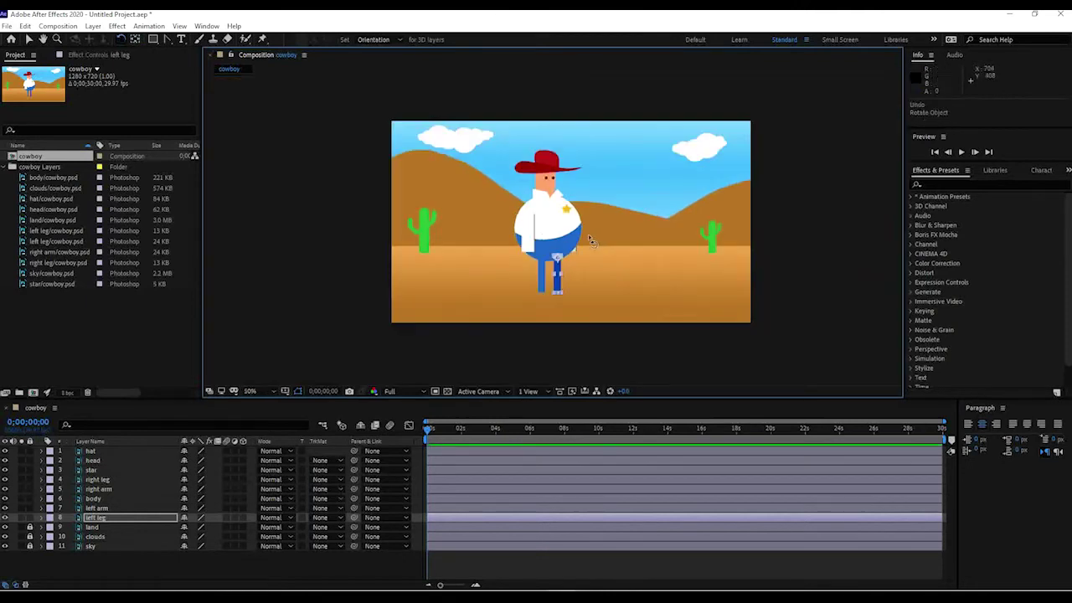
{"action": "scroll", "coordinate": [588, 234], "scroll_direction": "up", "scroll_amount": 2}
{"action": "key", "text": "v"}
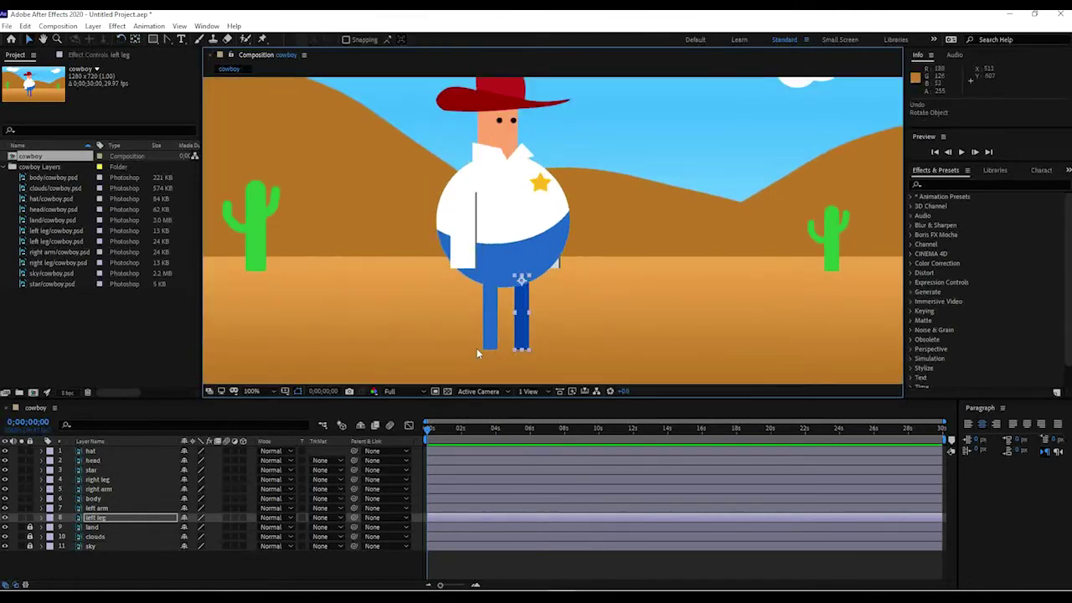
{"action": "left_click_drag", "start_coordinate": [489, 331], "coordinate": [530, 309]}
{"action": "key", "text": "ctrl+z"}
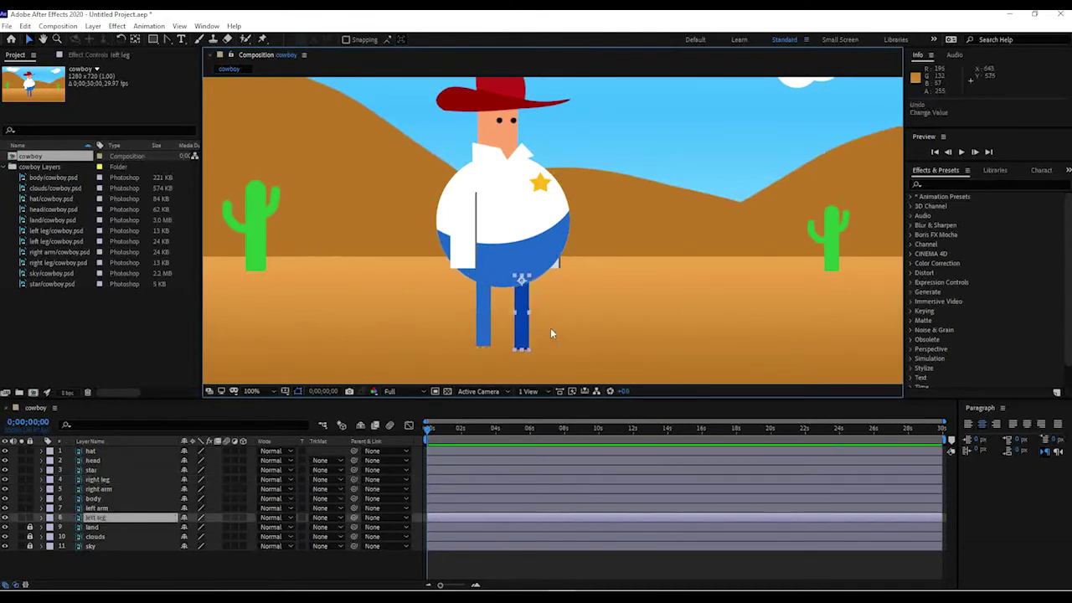
{"action": "key", "text": "ctrl+z"}
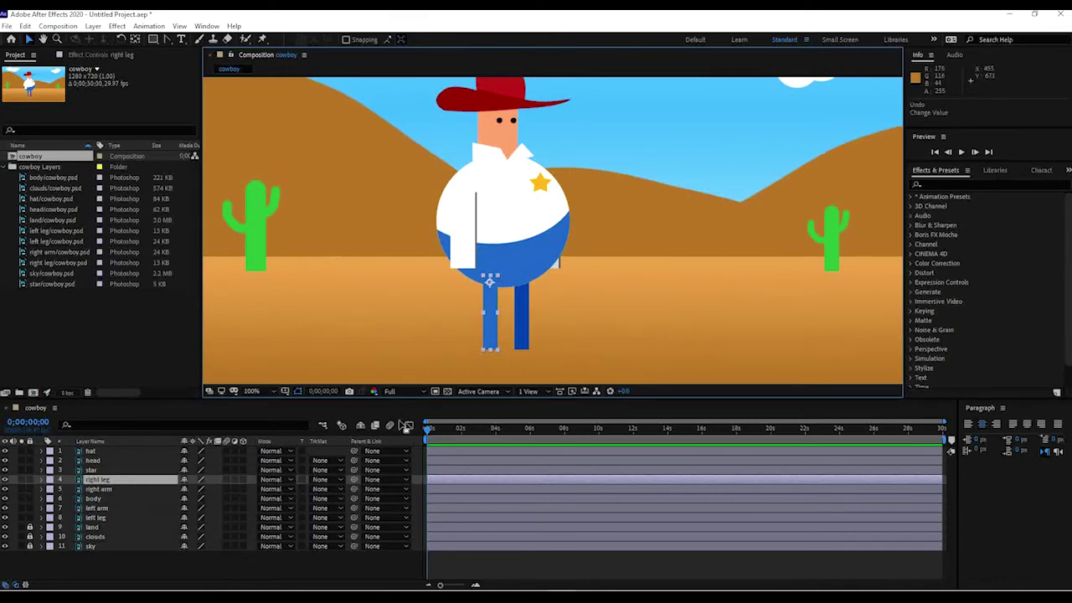
Step: Parent the hat layer to the head layer with the pick whip
{"action": "scroll", "coordinate": [561, 275], "scroll_direction": "down", "scroll_amount": 2}
{"action": "scroll", "coordinate": [567, 286], "scroll_direction": "up", "scroll_amount": 2}
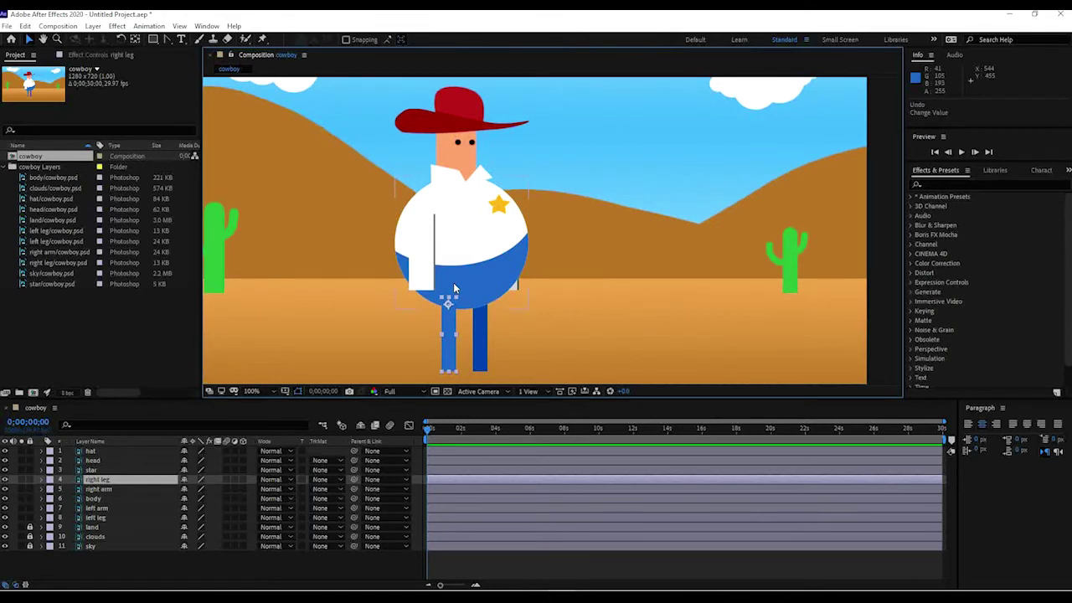
{"action": "left_click", "coordinate": [448, 116]}
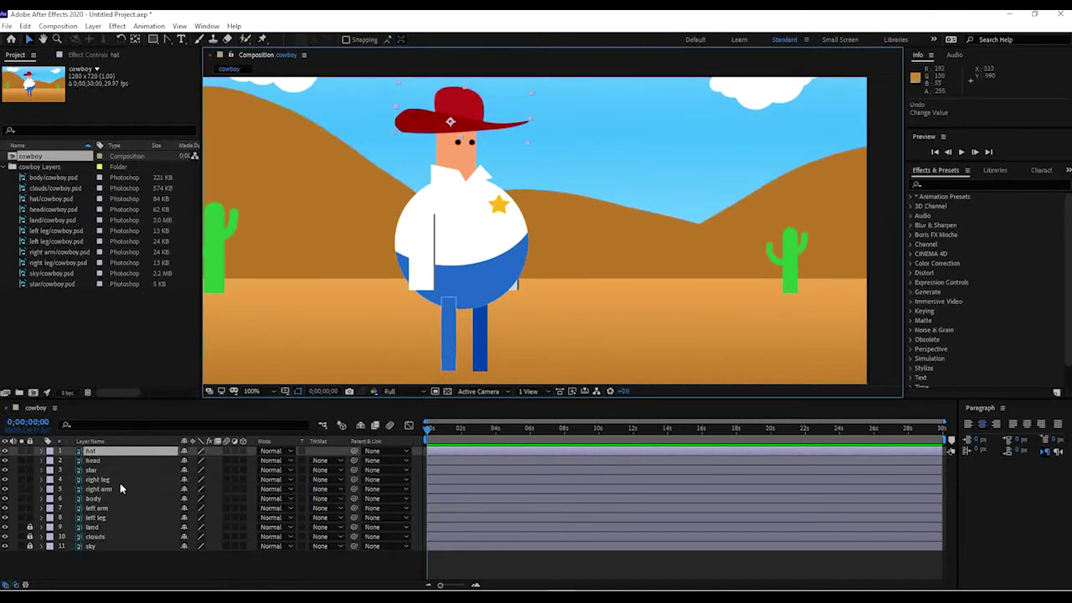
{"action": "left_click", "coordinate": [116, 460]}
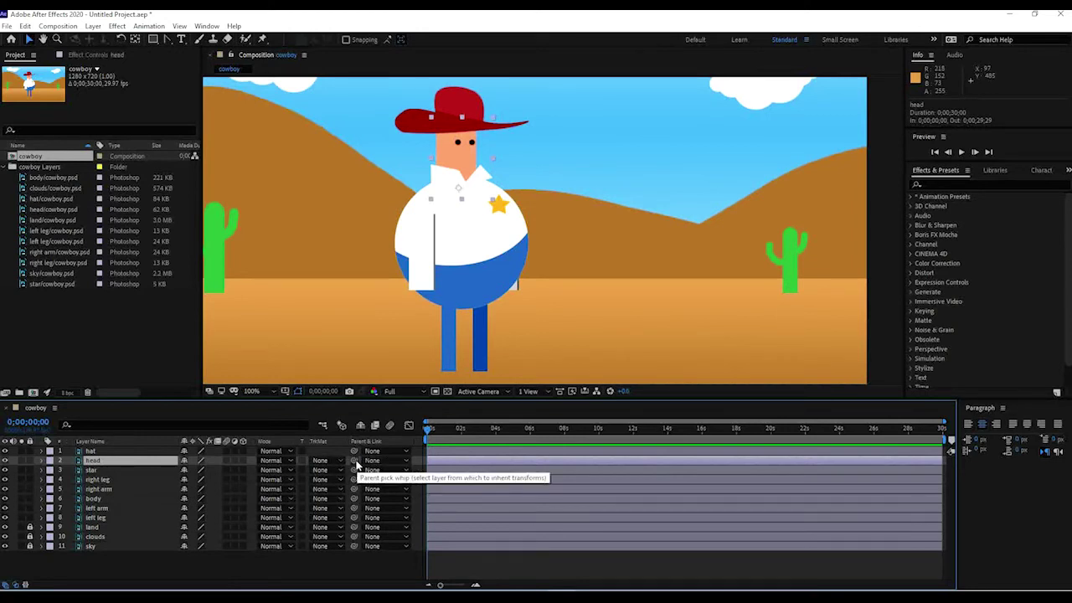
{"action": "left_click", "coordinate": [122, 452]}
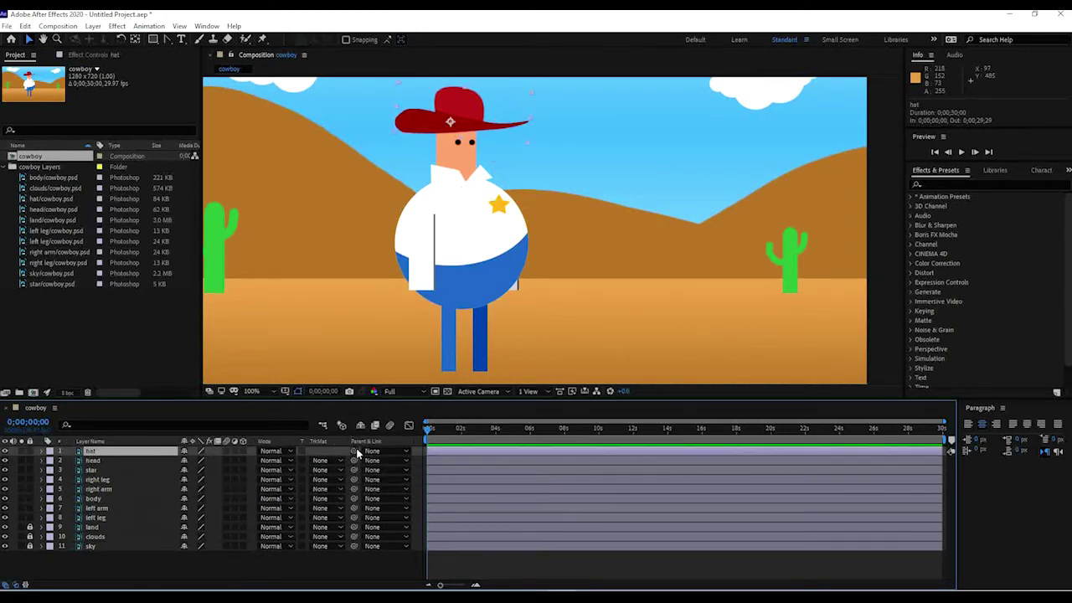
{"action": "left_click_drag", "start_coordinate": [353, 451], "coordinate": [118, 460]}
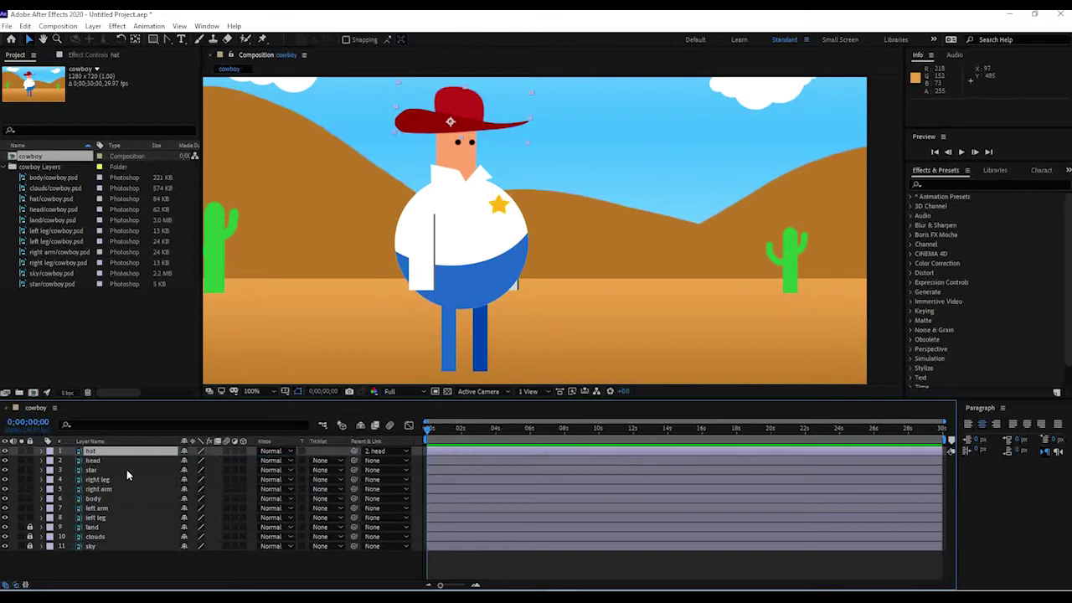
Step: Test rotating the head together with its parented hat, then undo the rotation
{"action": "left_click", "coordinate": [110, 461]}
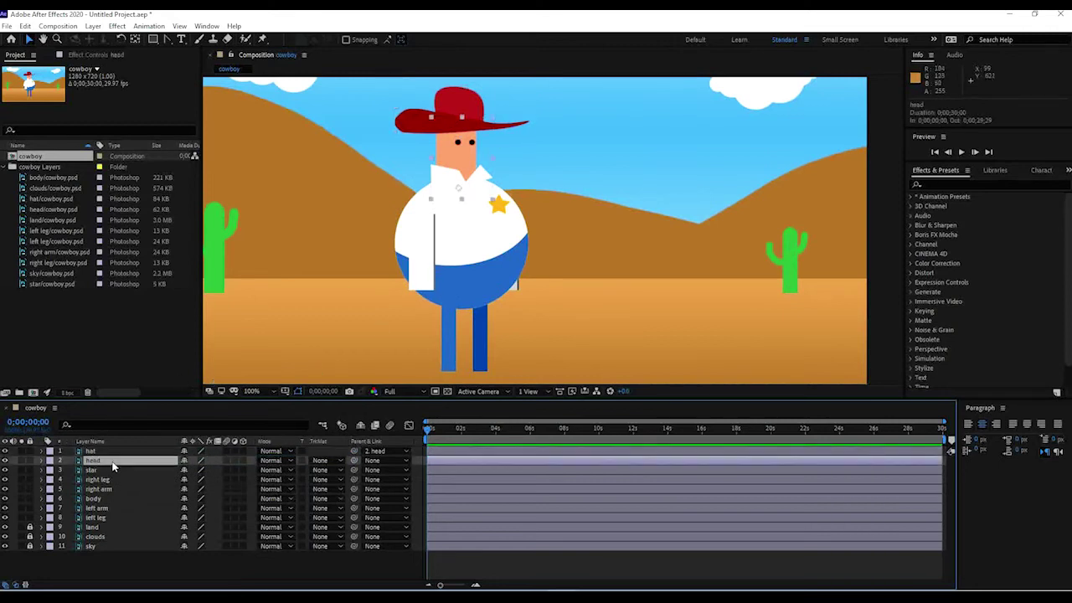
{"action": "key", "text": "w"}
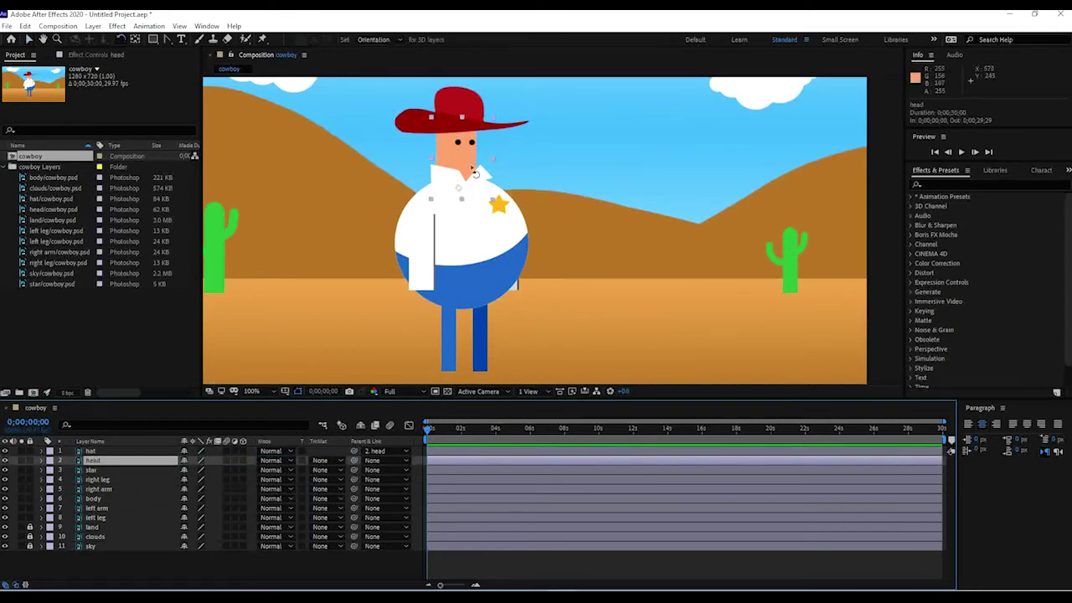
{"action": "mouse_move", "coordinate": [475, 171]}
{"action": "left_mouse_down"}
{"action": "mouse_move", "coordinate": [456, 176]}
{"action": "mouse_move", "coordinate": [474, 171]}
{"action": "left_mouse_up"}
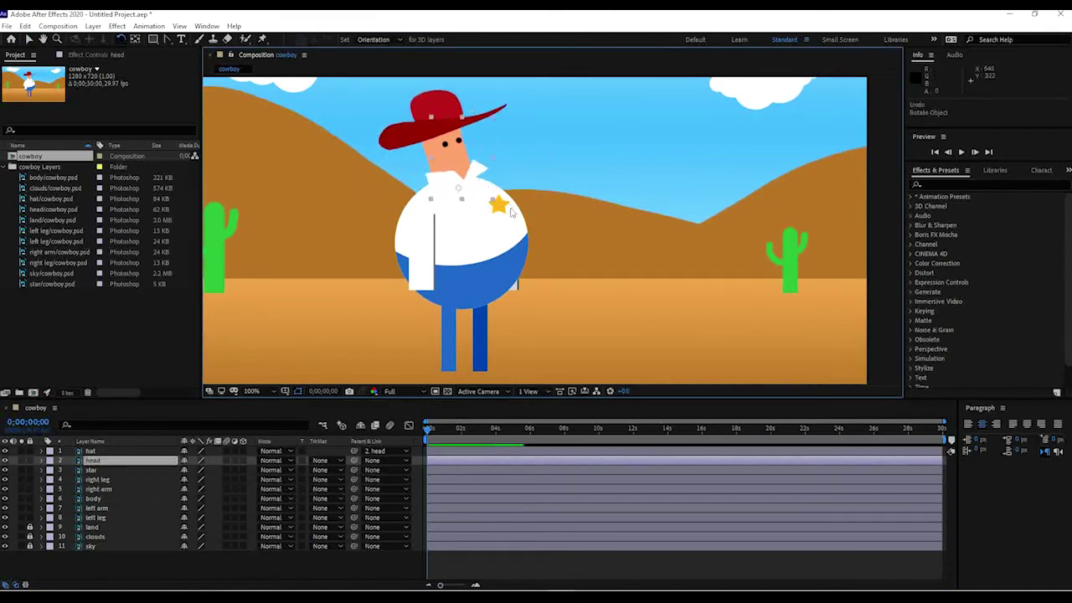
{"action": "key", "text": "ctrl+z"}
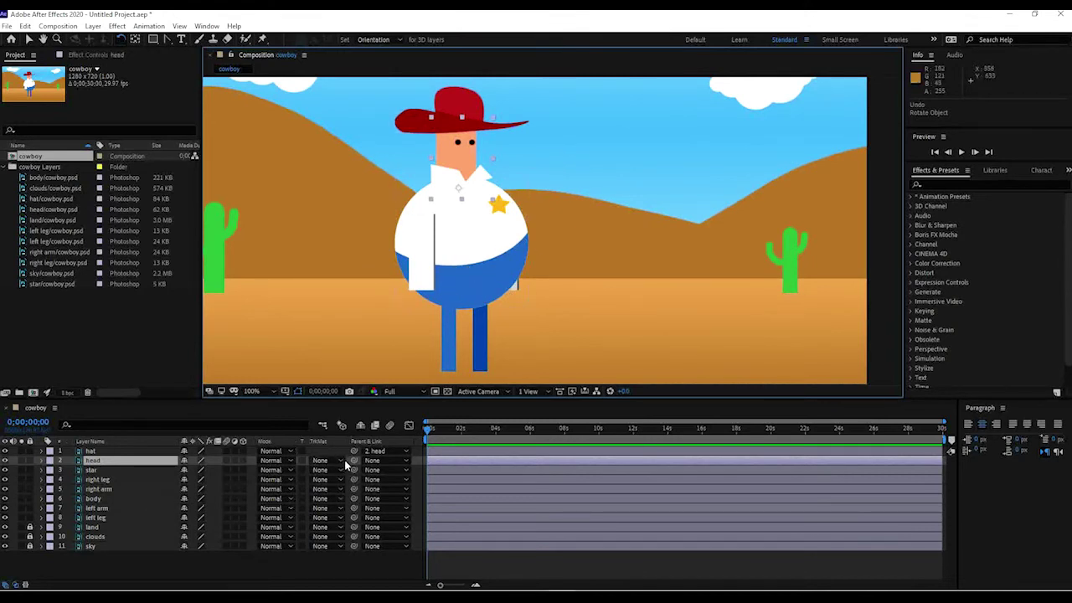
Step: Parent the head layer to the body layer, then test moving the body sideways and undo the move
{"action": "left_click_drag", "start_coordinate": [354, 460], "coordinate": [105, 505]}
{"action": "left_click", "coordinate": [109, 499]}
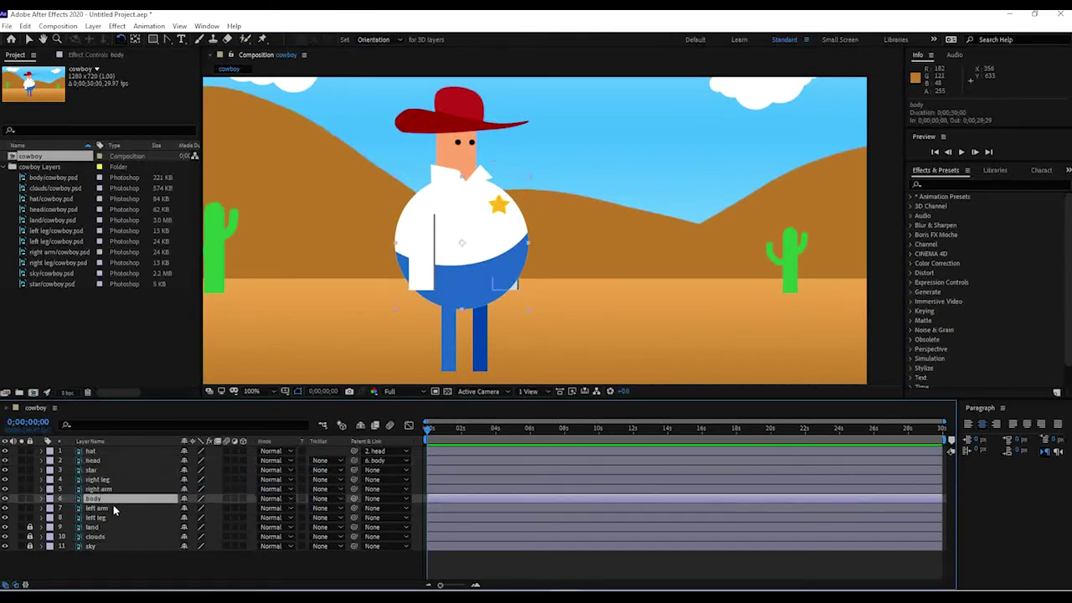
{"action": "key", "text": "v"}
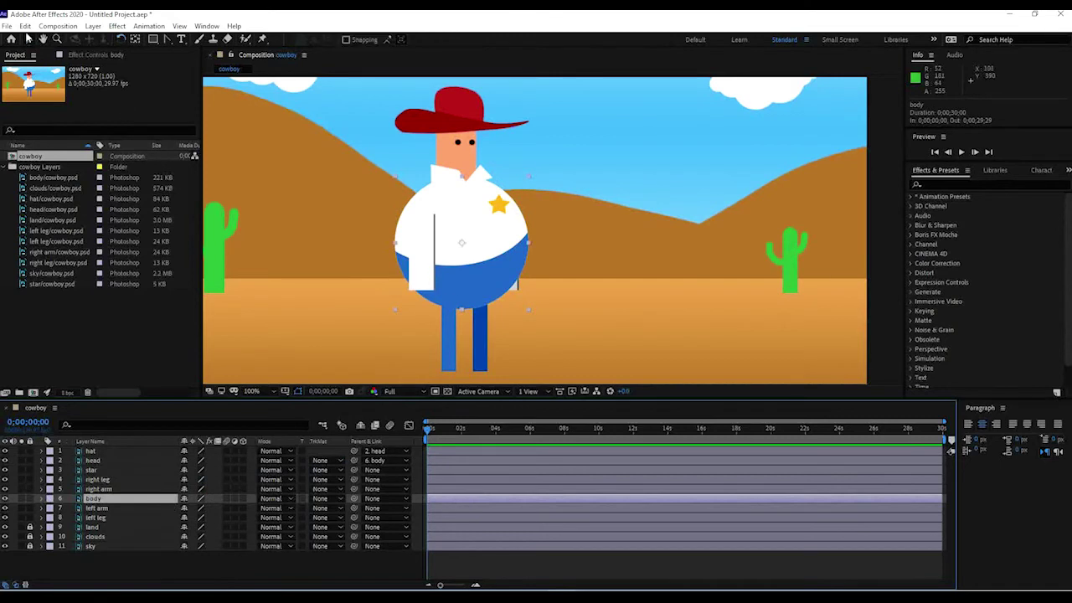
{"action": "left_click_drag", "start_coordinate": [489, 268], "coordinate": [561, 262]}
{"action": "key", "text": "ctrl+z"}
{"action": "key", "text": "ctrl+z"}
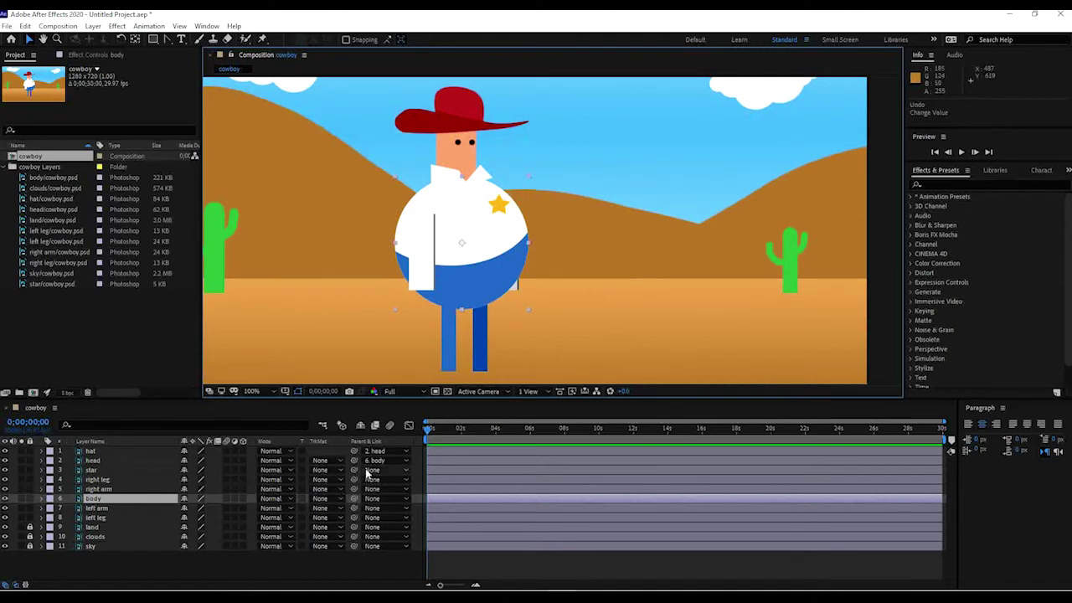
Step: Parent the star, right leg, right arm, left arm and left leg layers to the body layer
{"action": "left_click", "coordinate": [388, 475]}
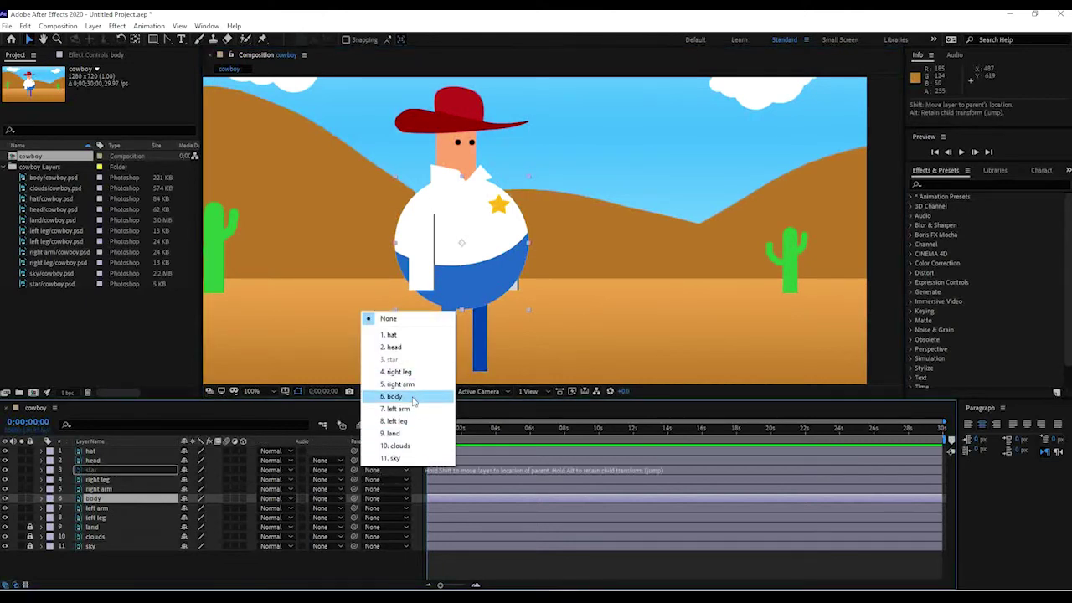
{"action": "left_click", "coordinate": [417, 397]}
{"action": "left_click", "coordinate": [393, 483]}
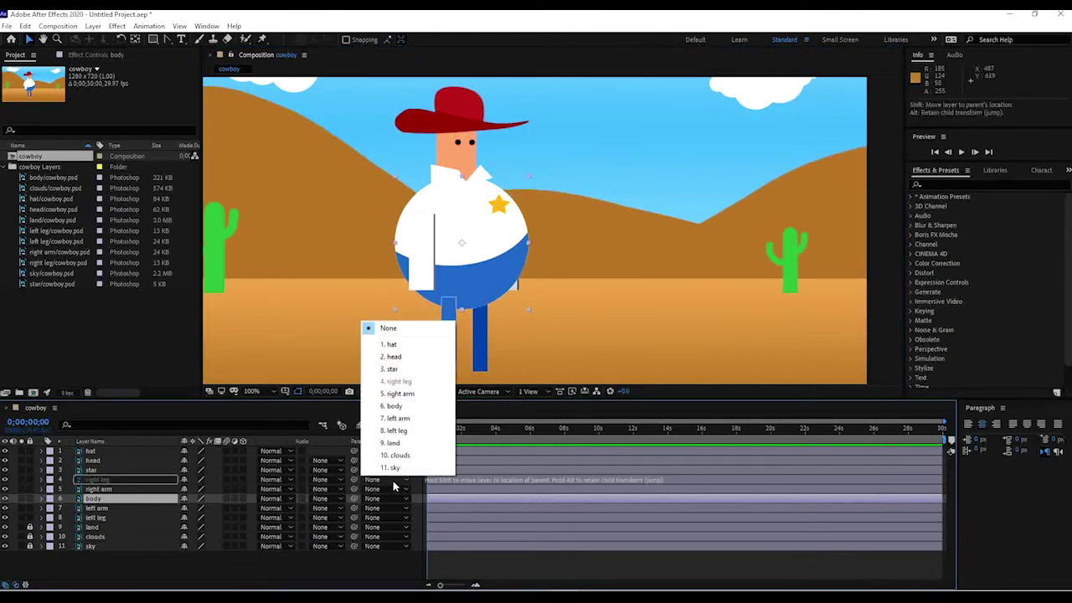
{"action": "left_click", "coordinate": [413, 408]}
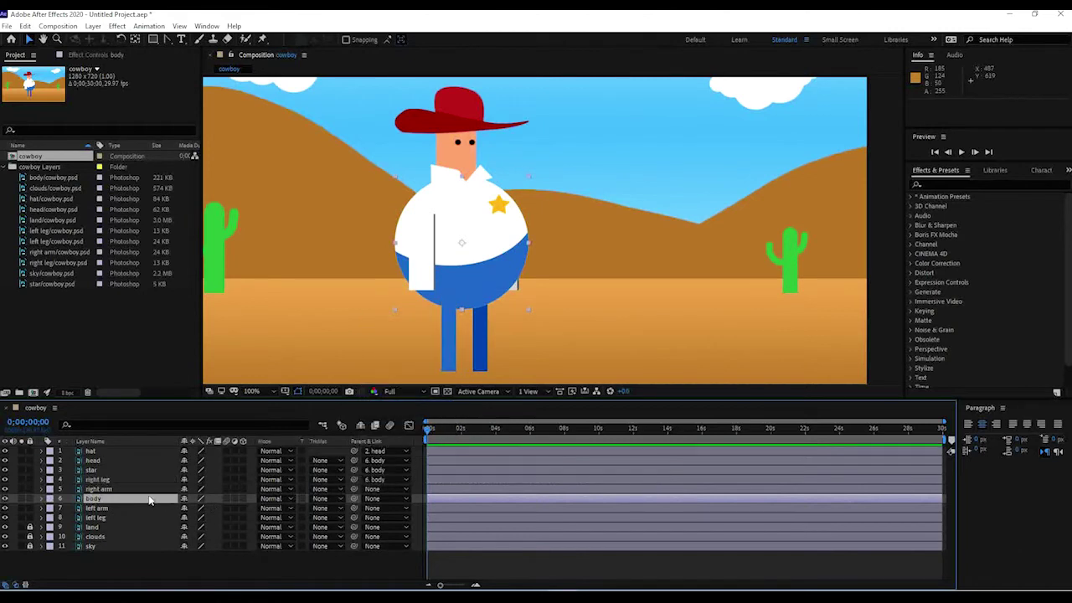
{"action": "left_click", "coordinate": [376, 489]}
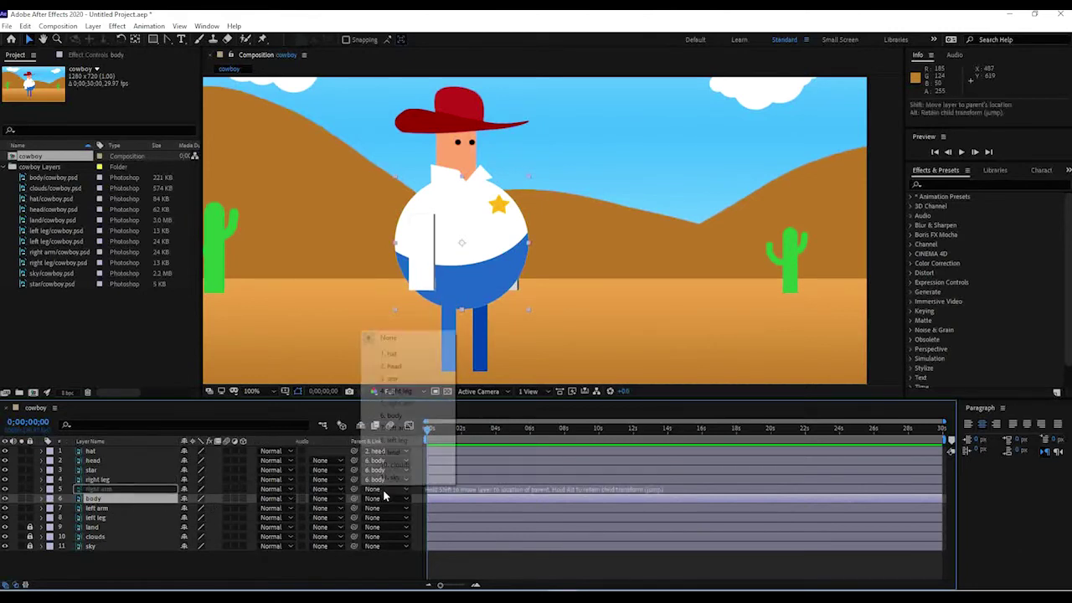
{"action": "left_click", "coordinate": [408, 416]}
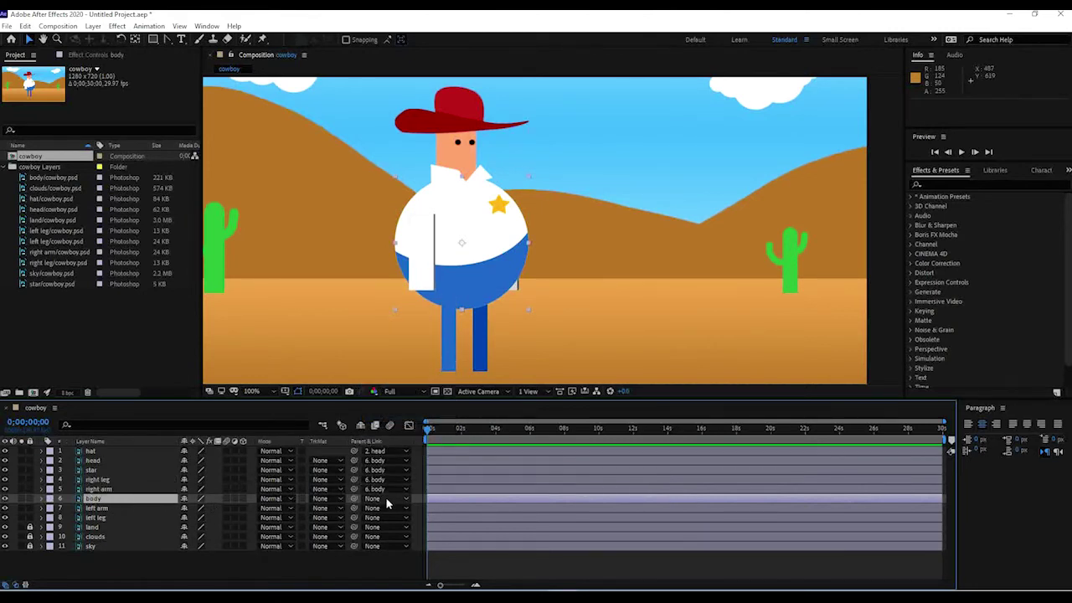
{"action": "left_click", "coordinate": [385, 497]}
{"action": "left_click", "coordinate": [386, 511]}
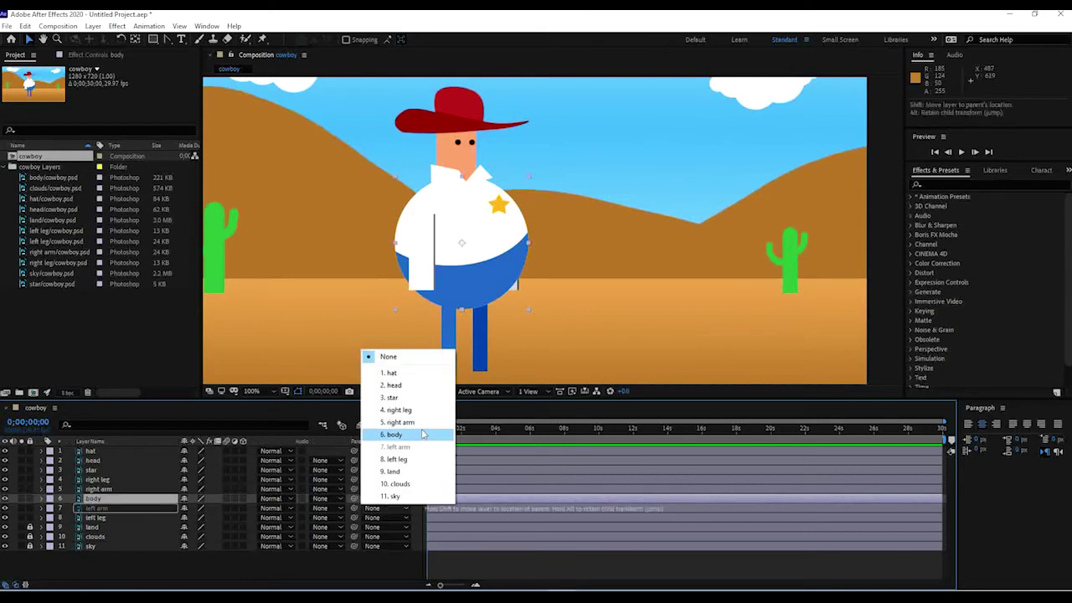
{"action": "left_click", "coordinate": [423, 434]}
{"action": "left_click", "coordinate": [388, 520]}
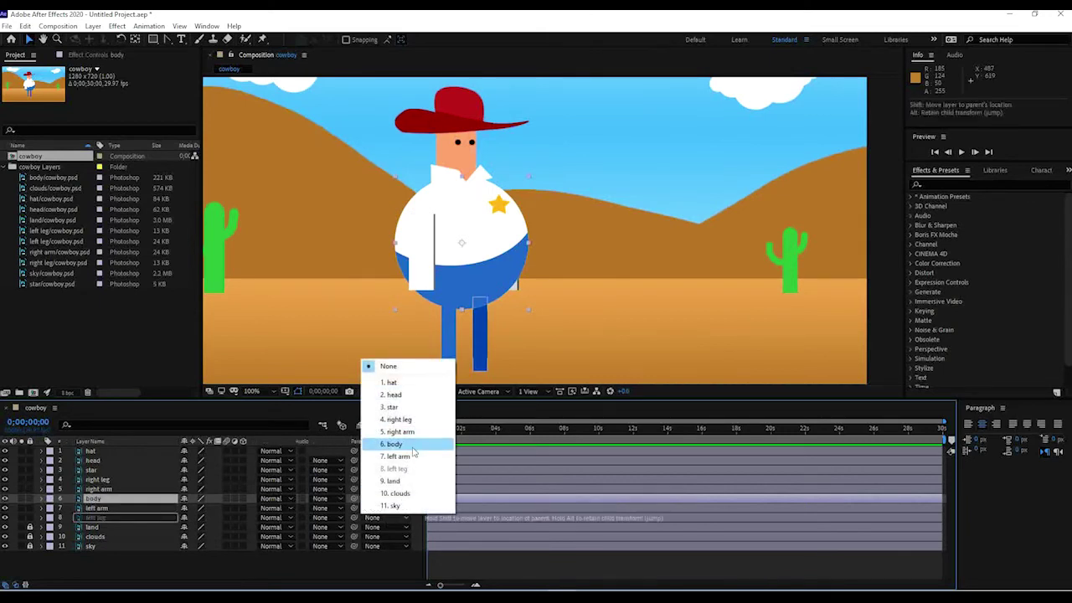
{"action": "left_click", "coordinate": [413, 445]}
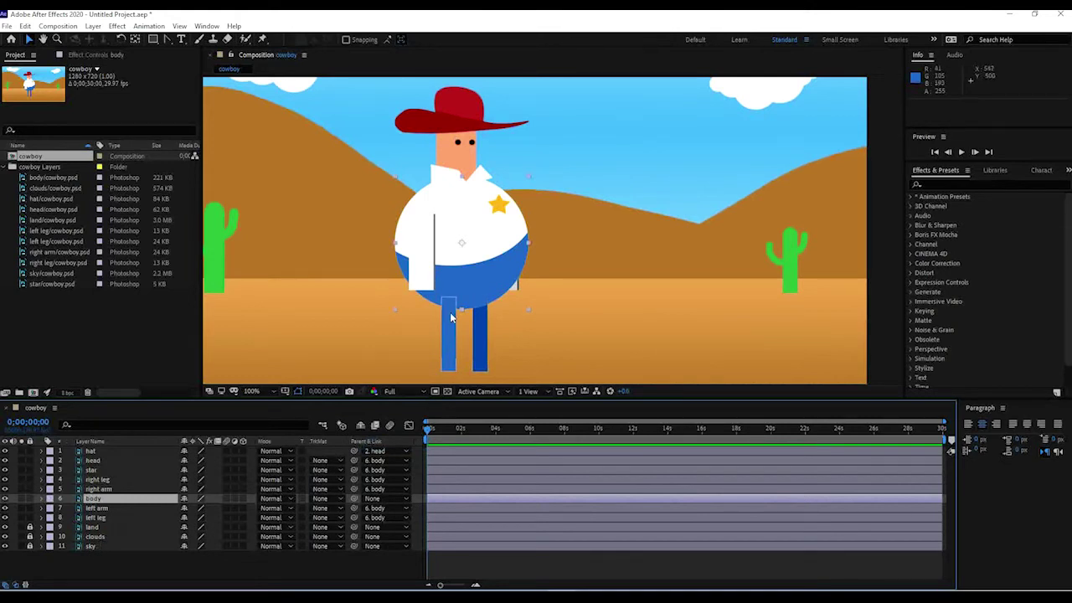
Step: Test the parented rig by moving the body to about 205, 434 and back to about 385, 440
{"action": "left_click_drag", "start_coordinate": [462, 271], "coordinate": [363, 279]}
{"action": "scroll", "coordinate": [426, 278], "scroll_direction": "down", "scroll_amount": 1}
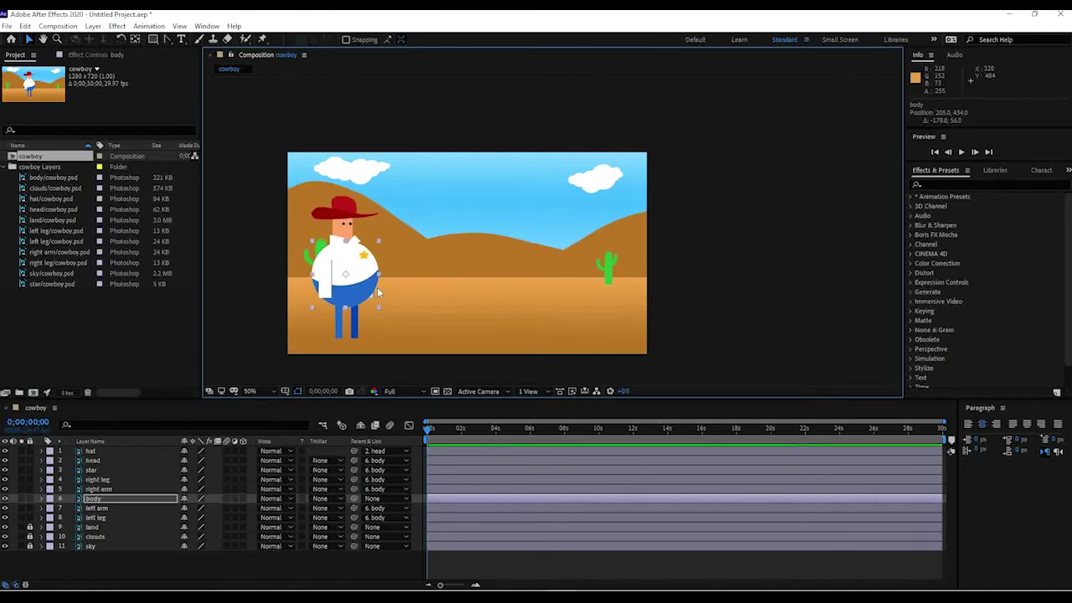
{"action": "left_click_drag", "start_coordinate": [377, 287], "coordinate": [412, 287]}
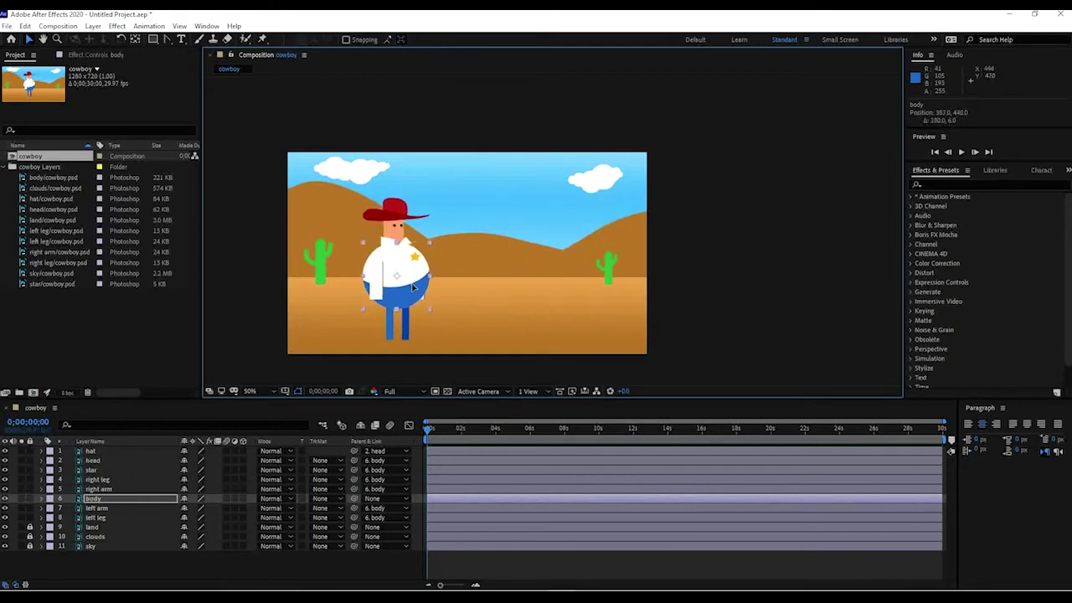
Step: Keyframe the body's Position at about 1069, 446 at 0;00;06;00 and at about 113, 504 at 0;00;01;04
{"action": "left_click_drag", "start_coordinate": [446, 431], "coordinate": [529, 435]}
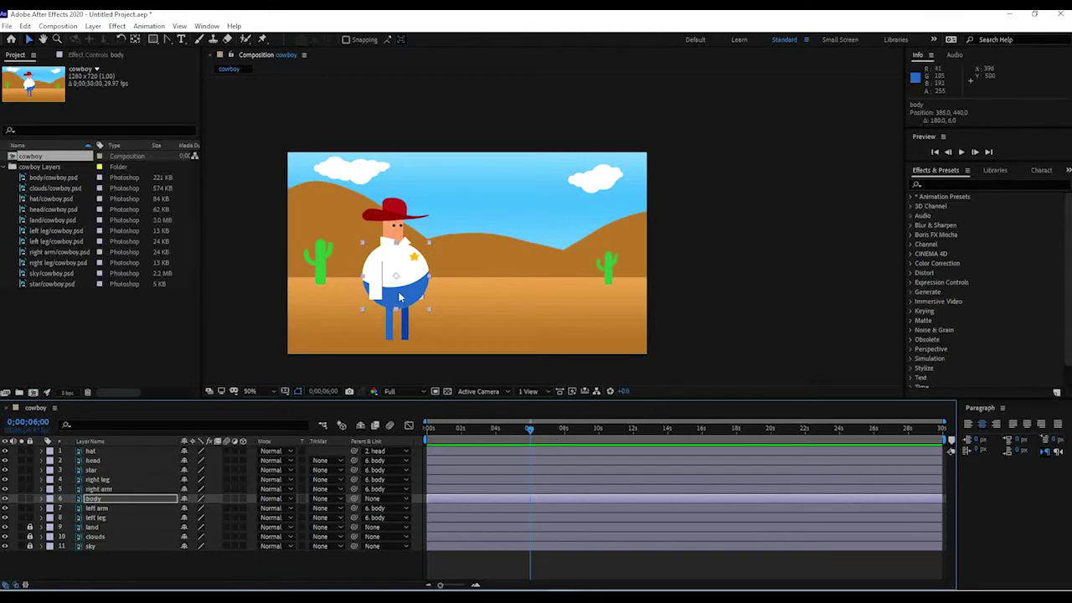
{"action": "left_click_drag", "start_coordinate": [404, 295], "coordinate": [597, 295]}
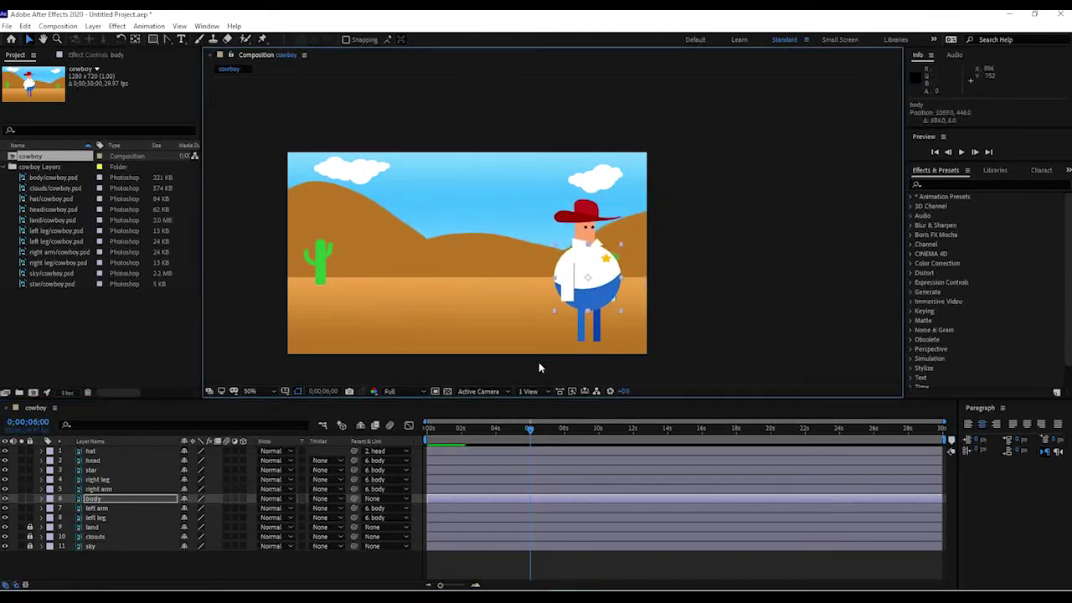
{"action": "key", "text": "alt+shift+p"}
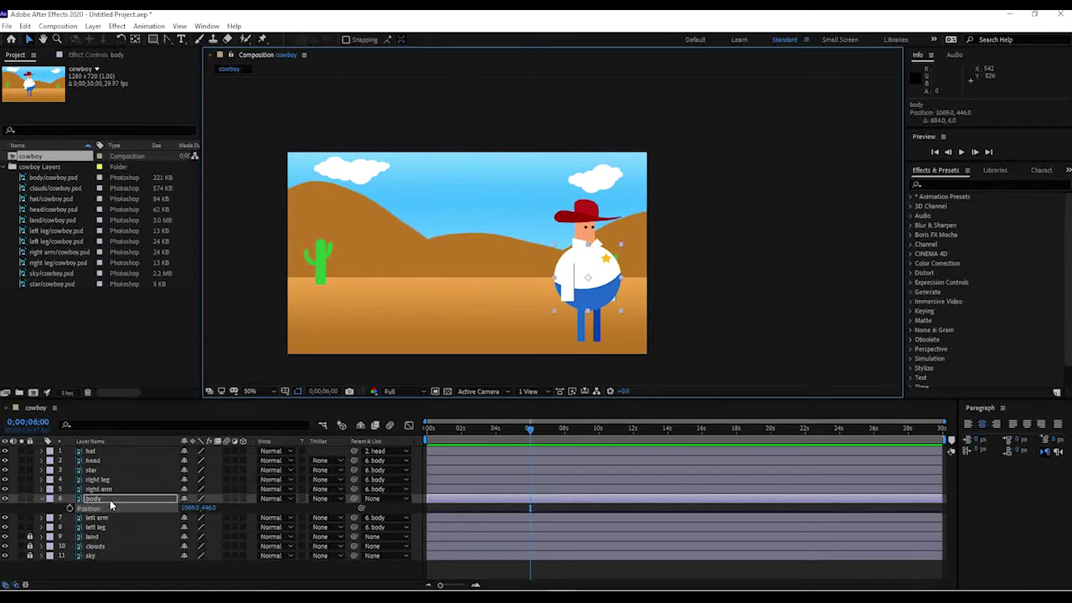
{"action": "left_click", "coordinate": [94, 501]}
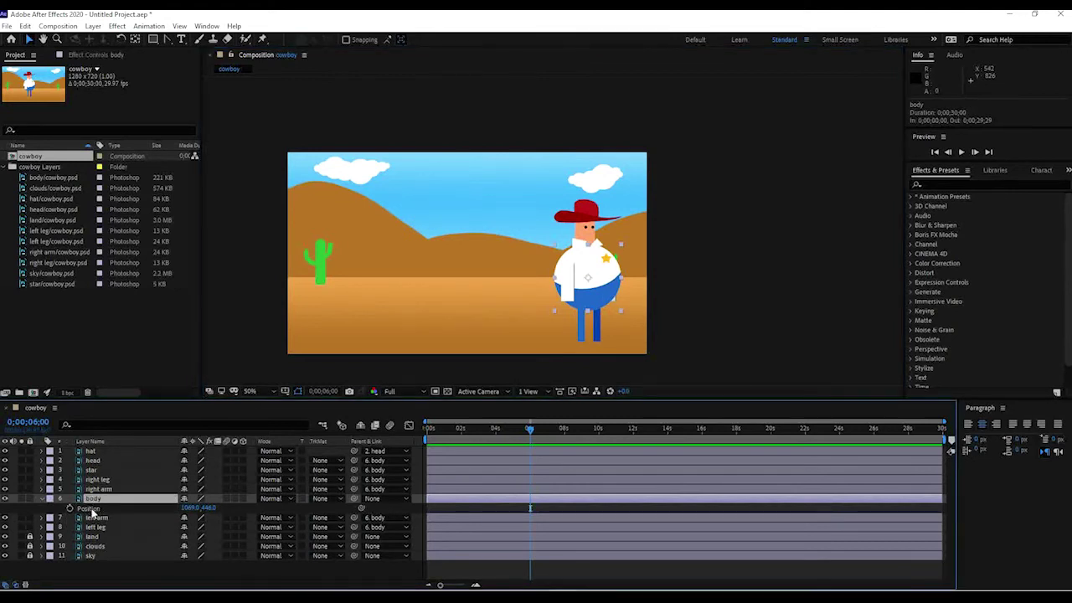
{"action": "left_click", "coordinate": [71, 508]}
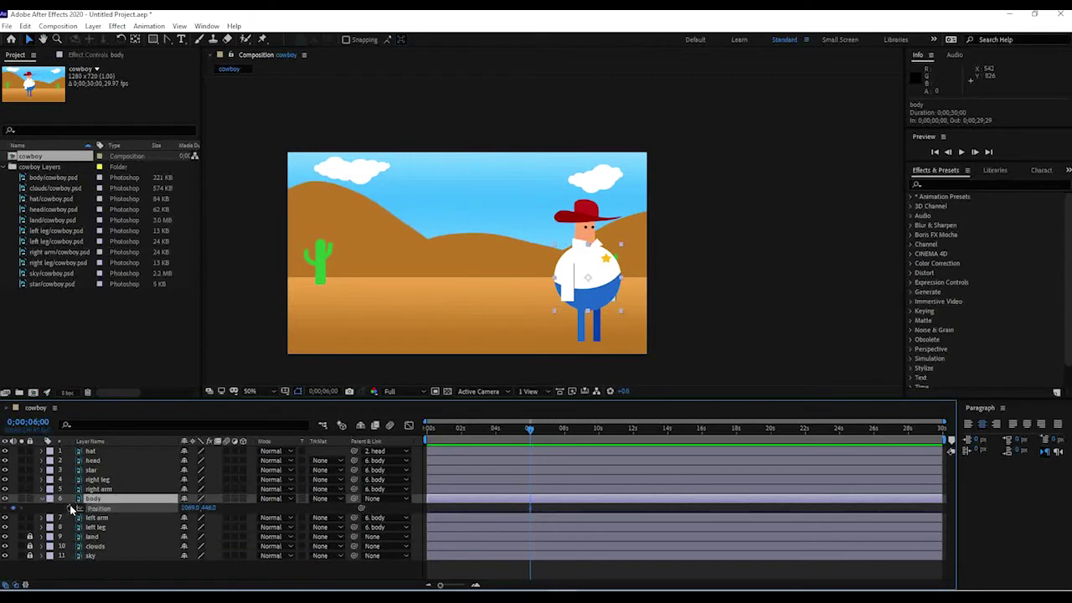
{"action": "left_click_drag", "start_coordinate": [514, 430], "coordinate": [445, 429]}
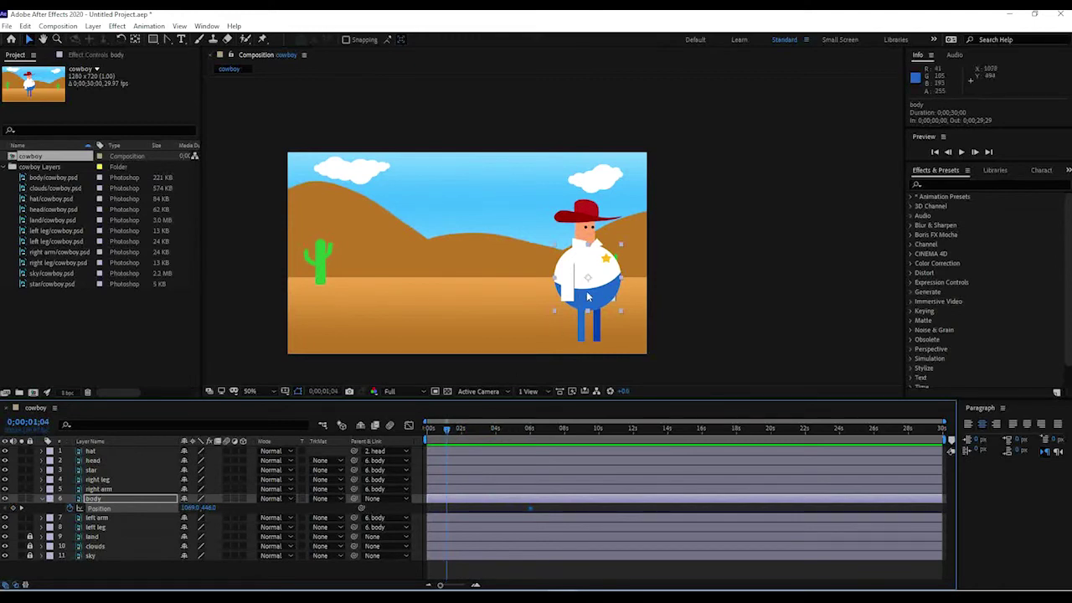
{"action": "left_click_drag", "start_coordinate": [611, 295], "coordinate": [346, 312]}
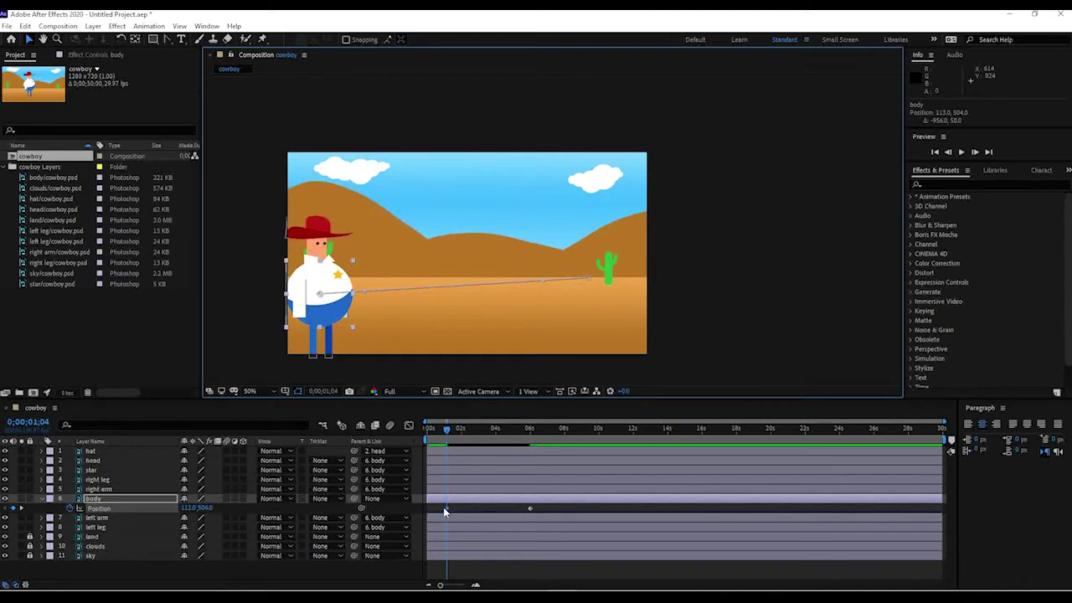
Step: Preview the cowboy's movement across the scene from the start of the composition
{"action": "left_click", "coordinate": [427, 430]}
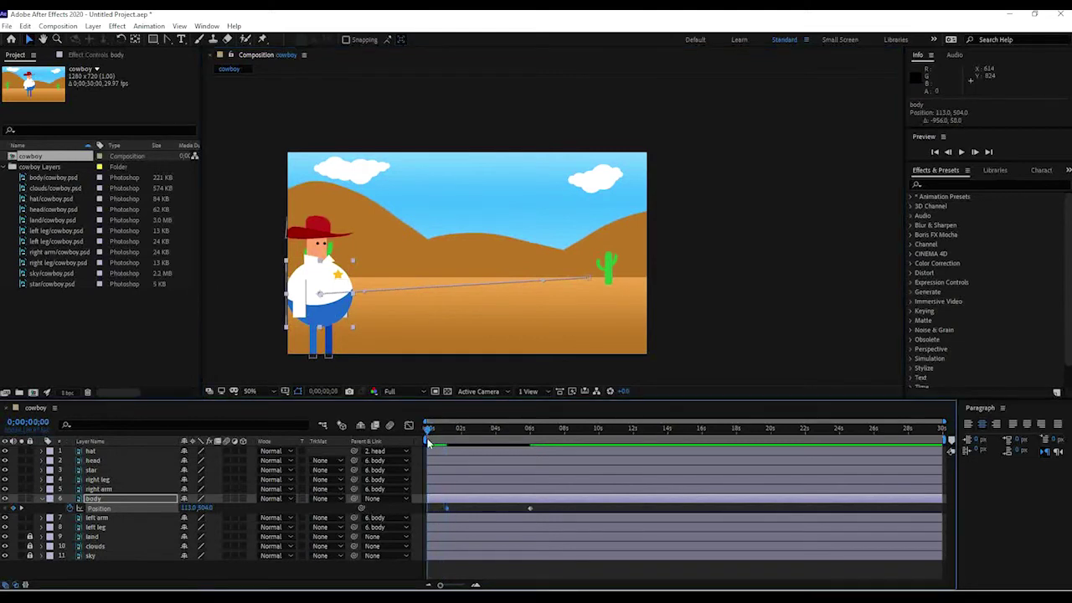
{"action": "key", "text": "space"}
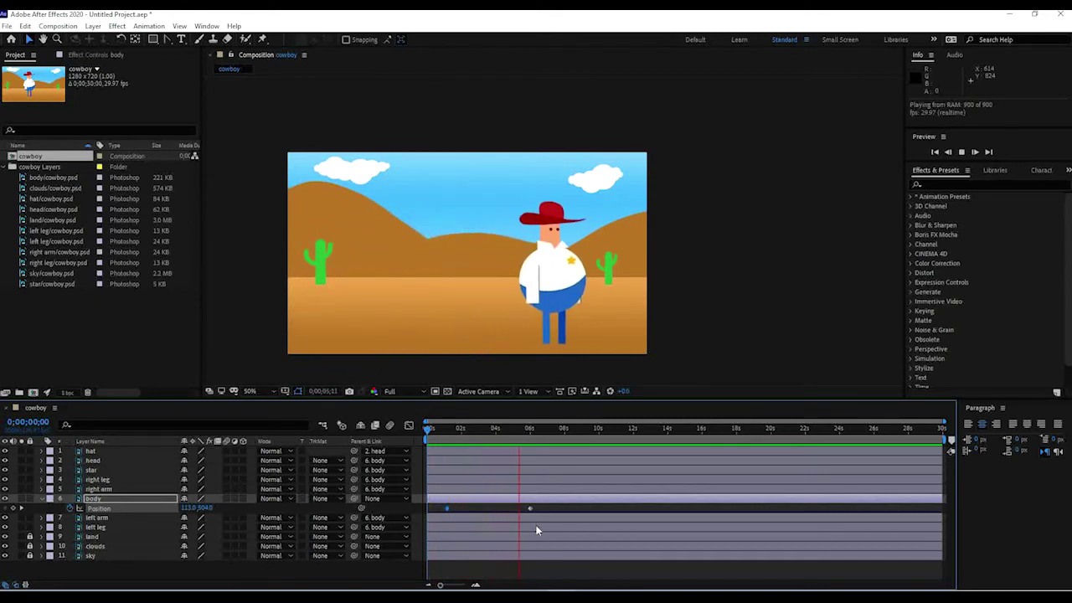
{"action": "left_click_drag", "start_coordinate": [528, 464], "coordinate": [412, 453]}
{"action": "key", "text": "space"}
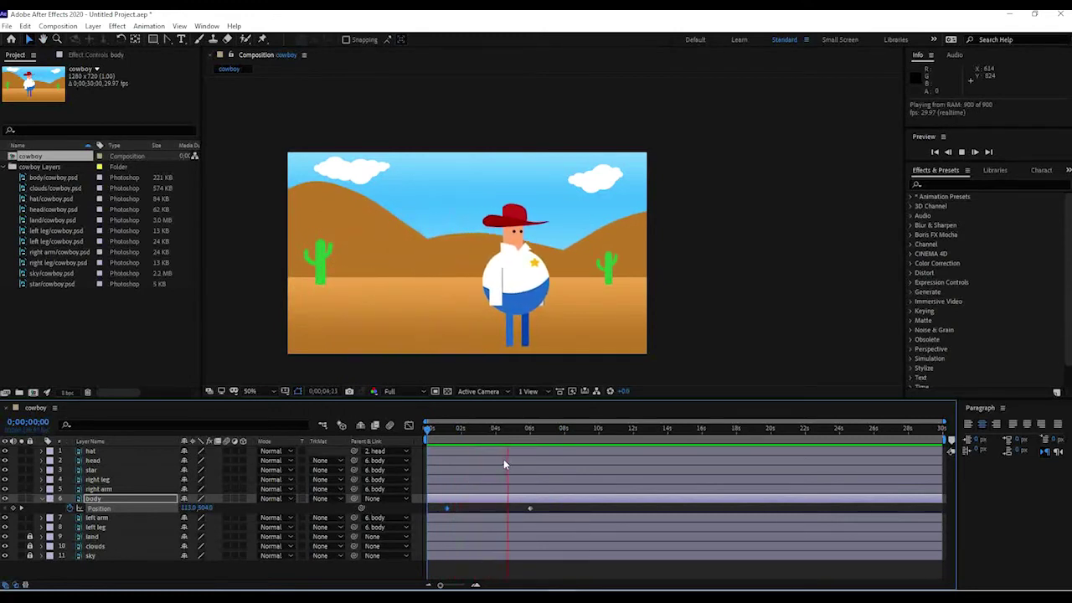
{"action": "key", "text": "space"}
Step: Return the current time to 0;00;01;04 and collapse the body layer's Position property
{"action": "left_click_drag", "start_coordinate": [453, 428], "coordinate": [446, 431]}
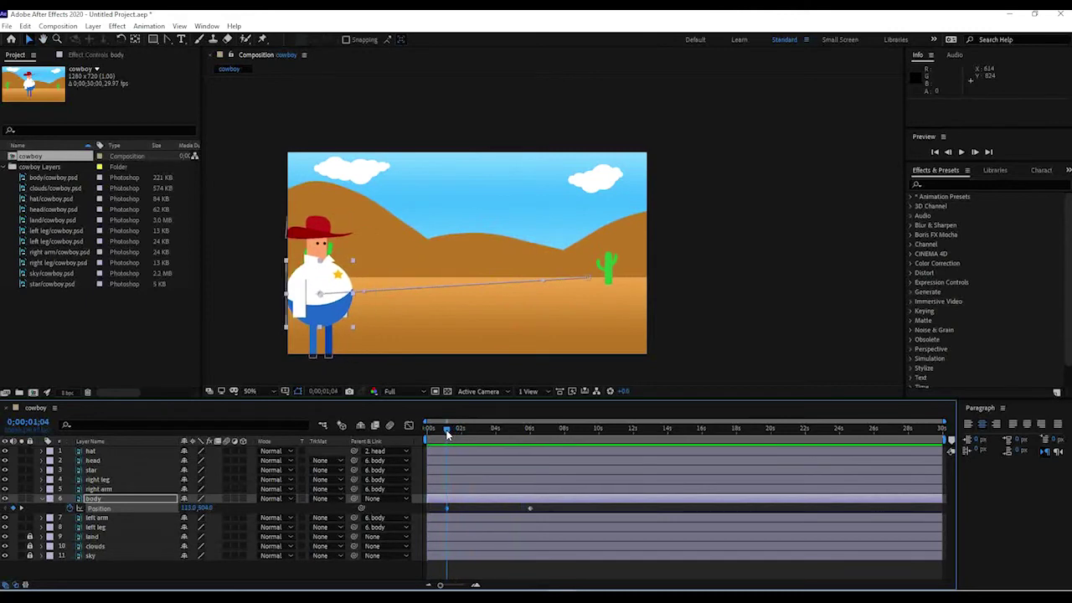
{"action": "left_click", "coordinate": [98, 500]}
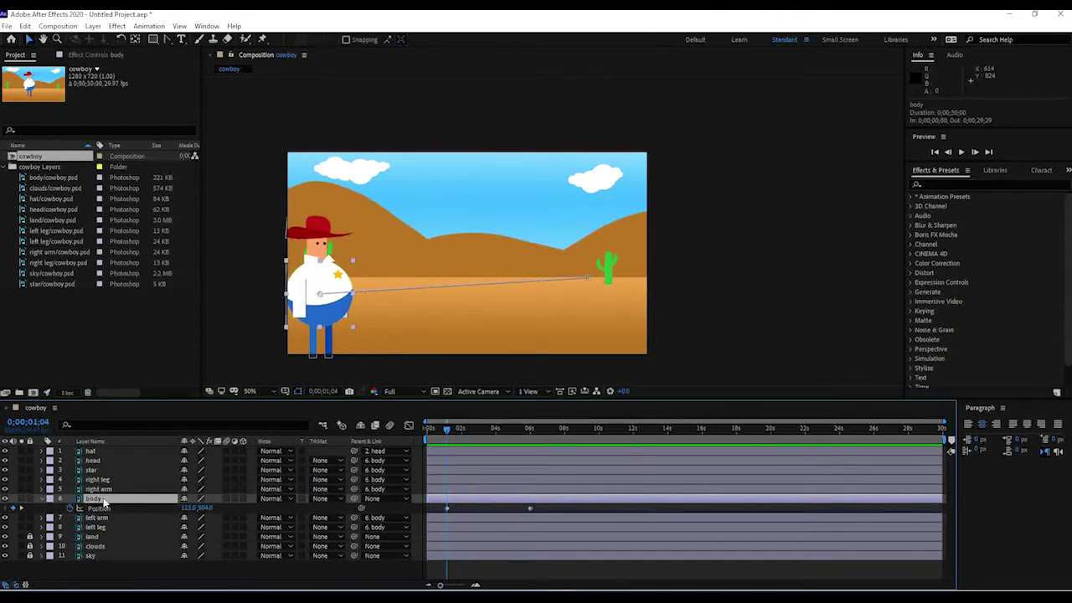
{"action": "key", "text": "p"}
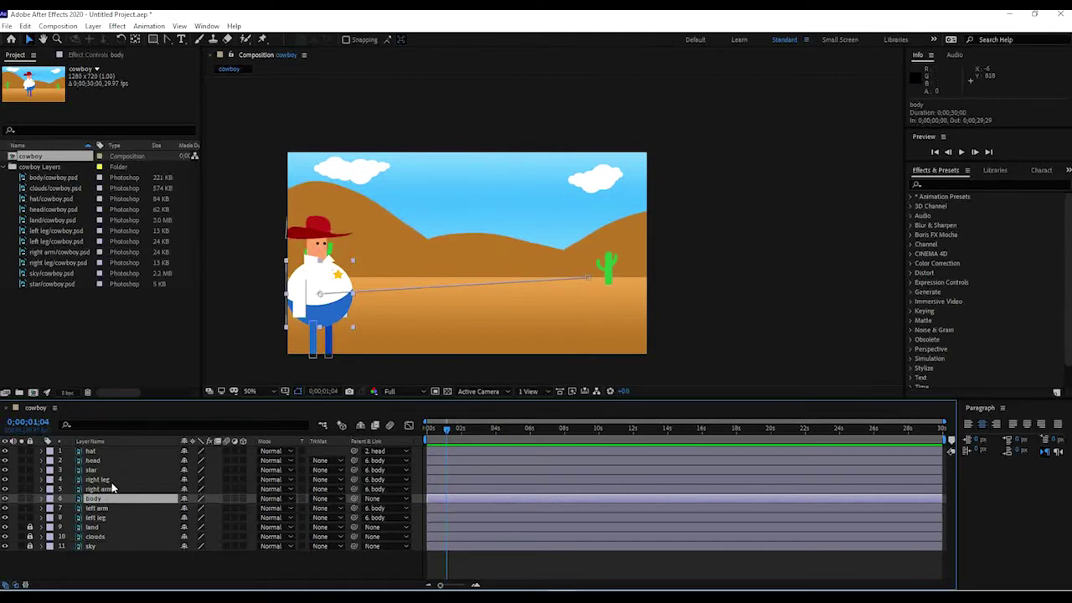
Step: View the cowboy at 100% zoom and show the right leg layer's Position property
{"action": "left_click", "coordinate": [105, 516]}
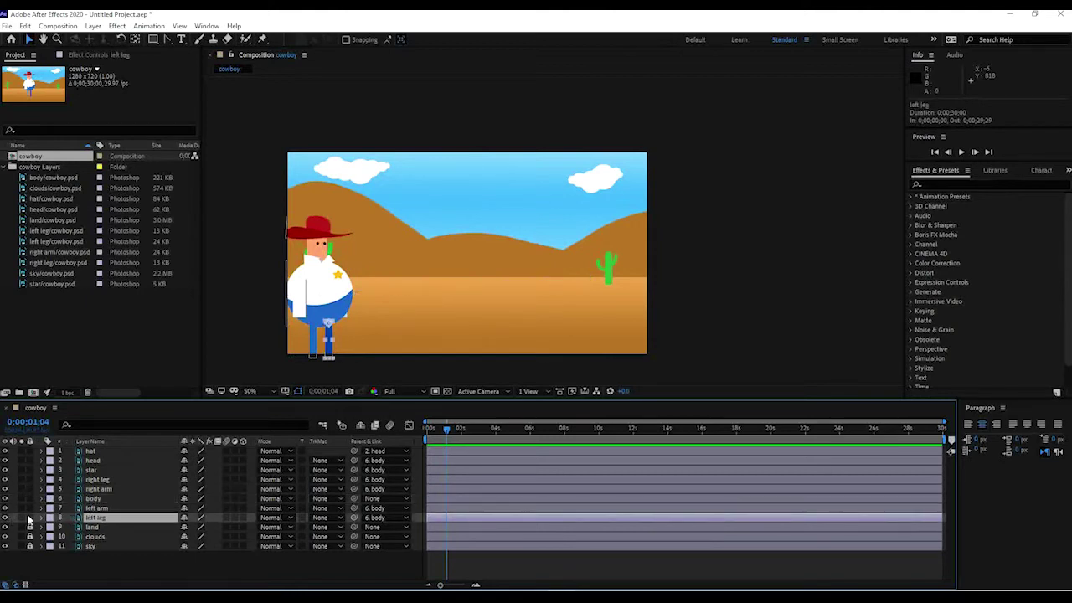
{"action": "left_click", "coordinate": [123, 490]}
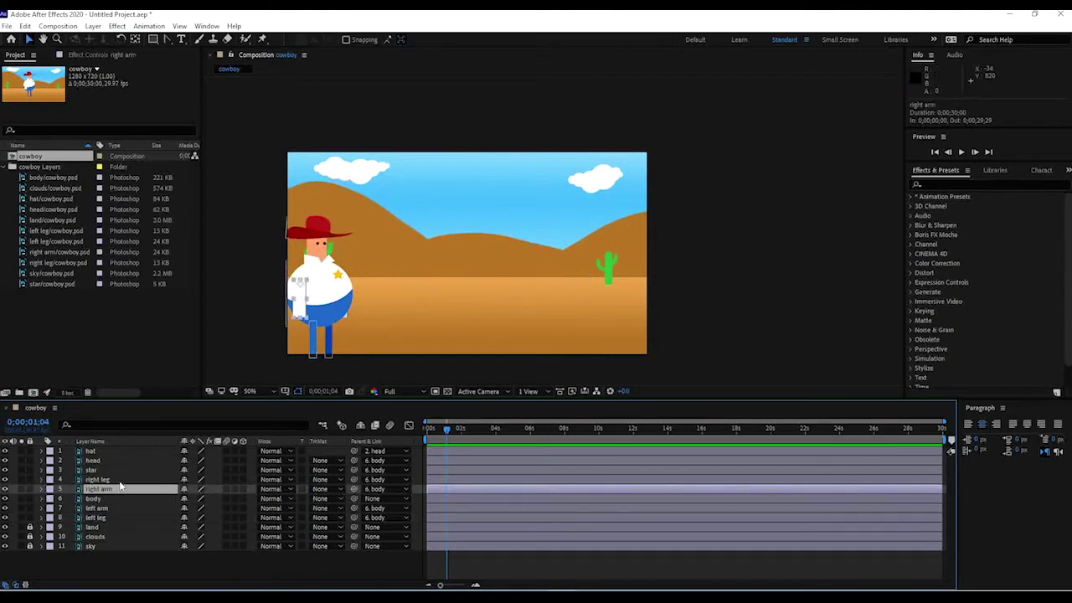
{"action": "left_click", "coordinate": [117, 479]}
{"action": "key", "text": "period"}
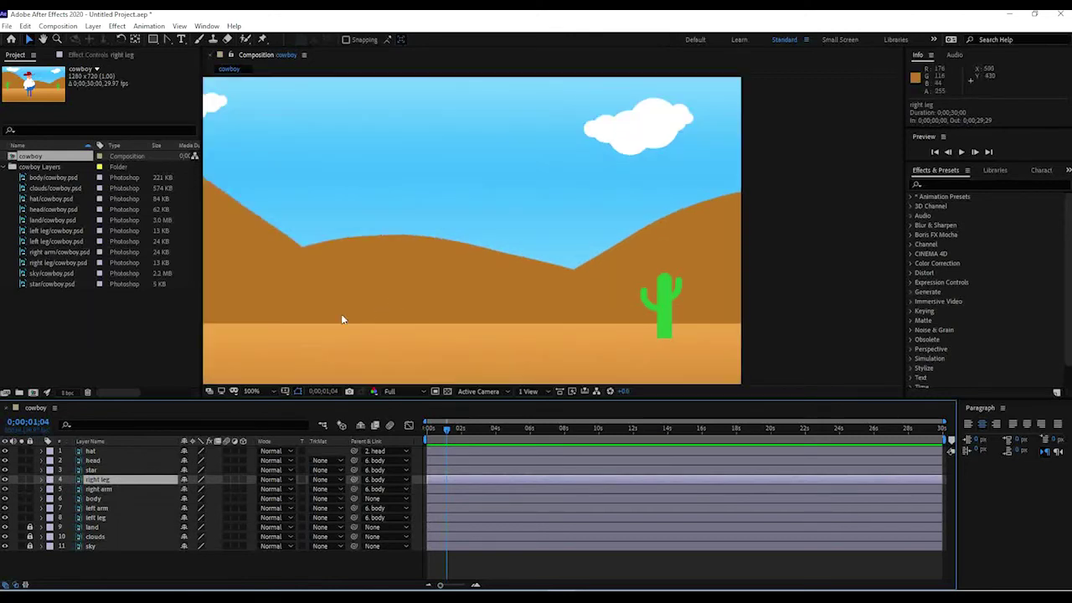
{"action": "left_click_drag", "start_coordinate": [342, 319], "coordinate": [439, 293]}
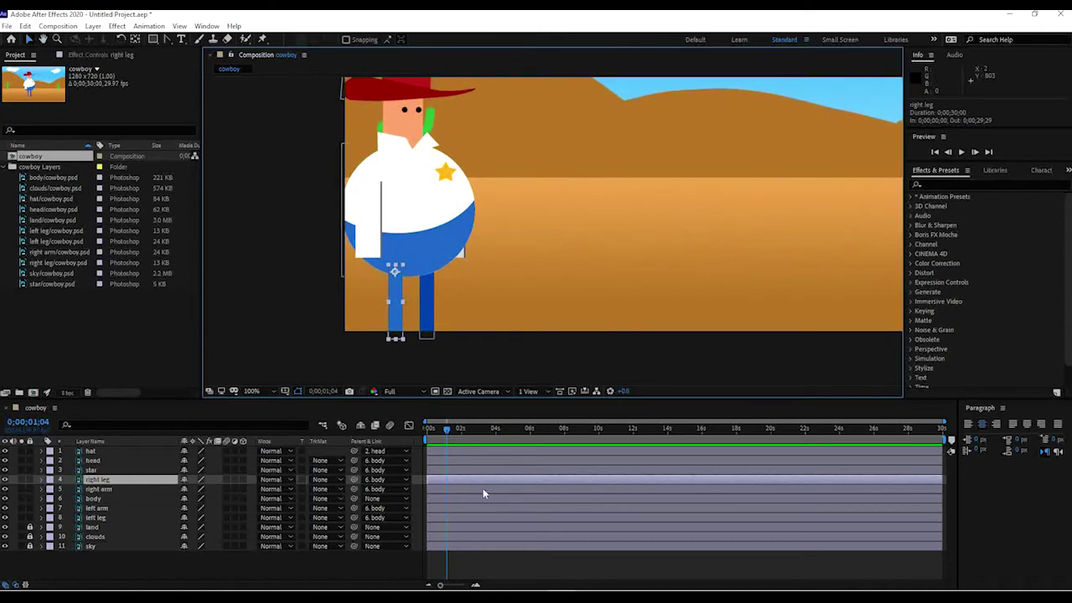
{"action": "left_click_drag", "start_coordinate": [449, 431], "coordinate": [449, 452]}
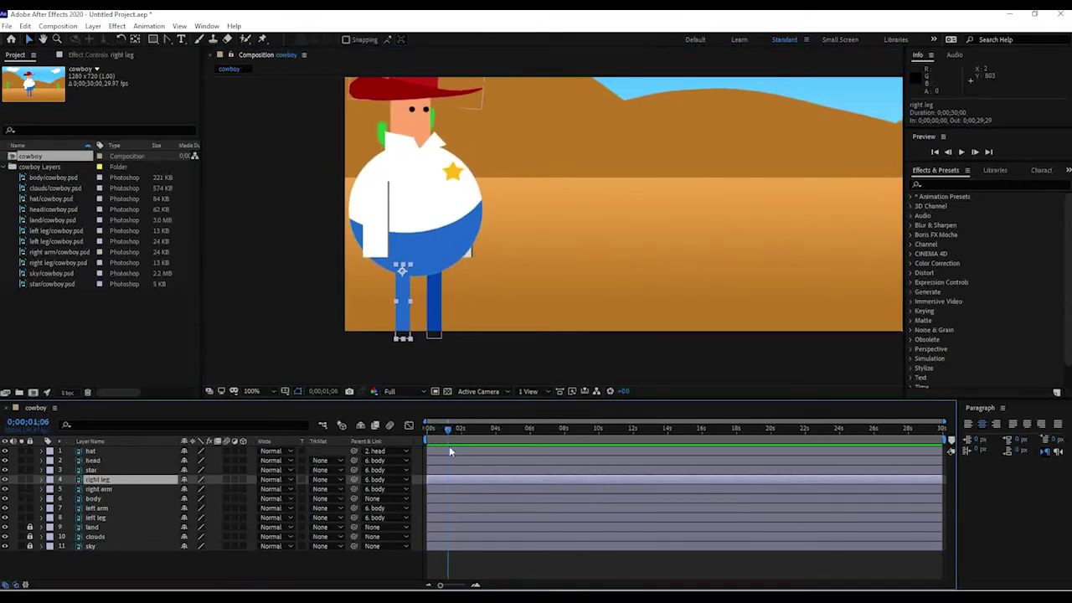
{"action": "key", "text": "p"}
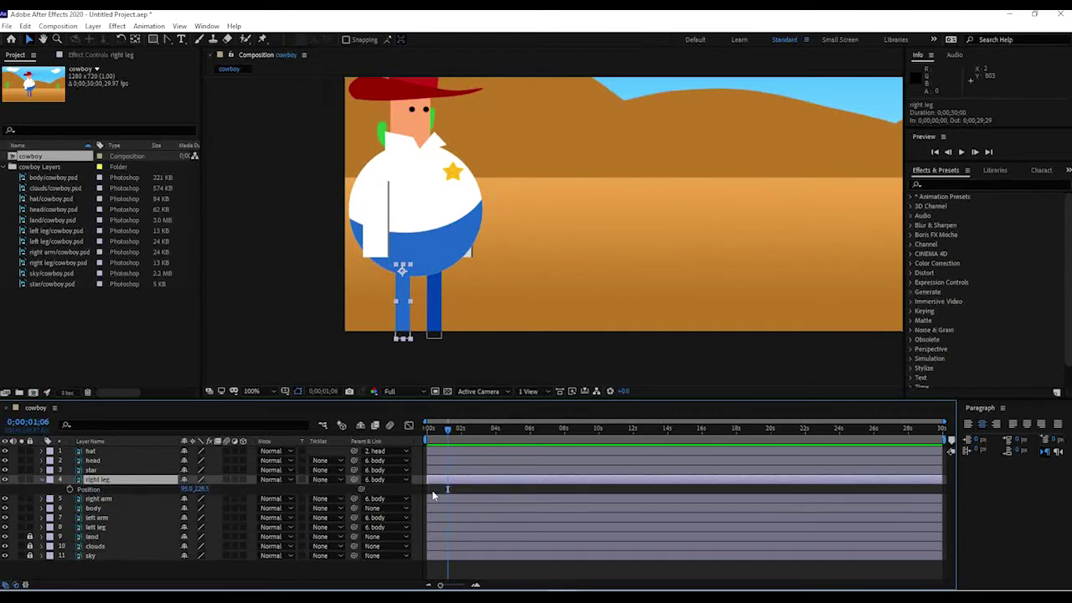
Step: Adjust the body's starting Position keyframe at 0;00;01;04 to about 124, 504
{"action": "left_click", "coordinate": [98, 508]}
{"action": "key", "text": "p"}
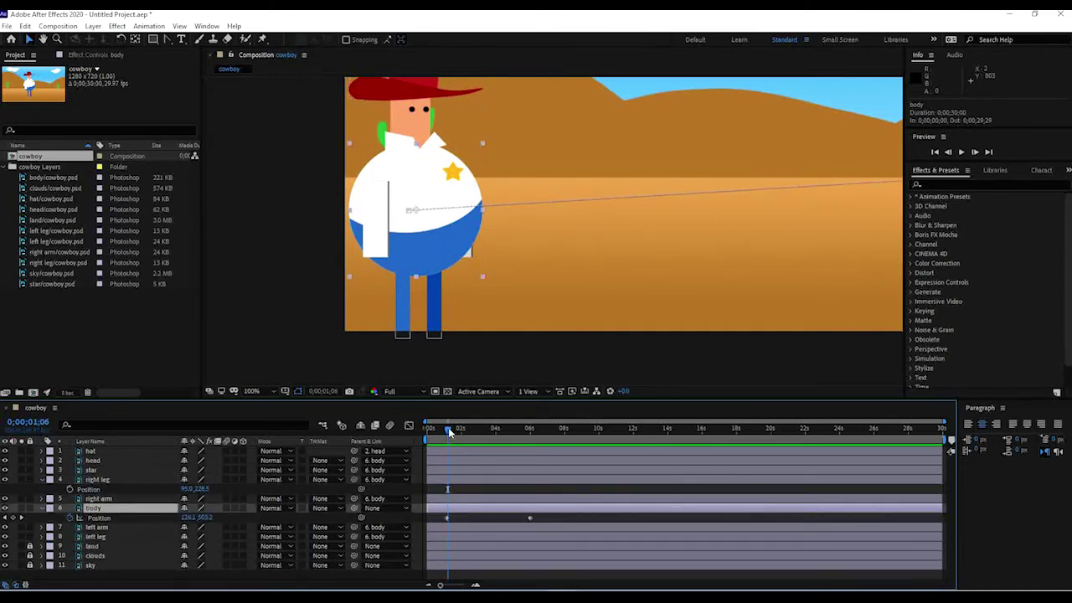
{"action": "mouse_move", "coordinate": [449, 428]}
{"action": "left_mouse_down"}
{"action": "mouse_move", "coordinate": [478, 429]}
{"action": "mouse_move", "coordinate": [453, 429]}
{"action": "mouse_move", "coordinate": [465, 429]}
{"action": "mouse_move", "coordinate": [448, 441]}
{"action": "left_mouse_up"}
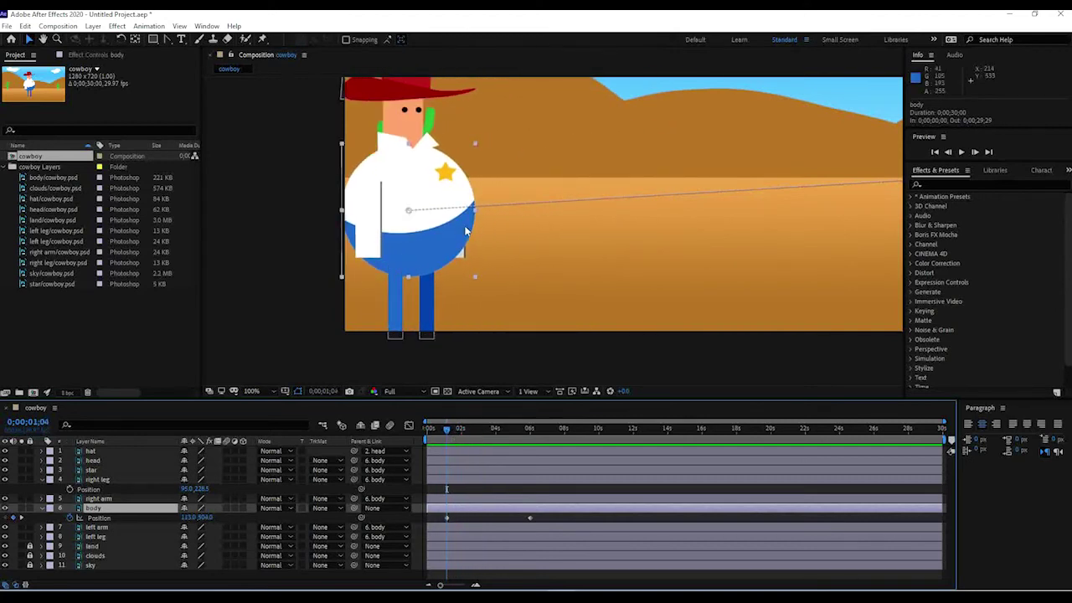
{"action": "left_click_drag", "start_coordinate": [397, 234], "coordinate": [300, 246]}
{"action": "key", "text": "ctrl+z"}
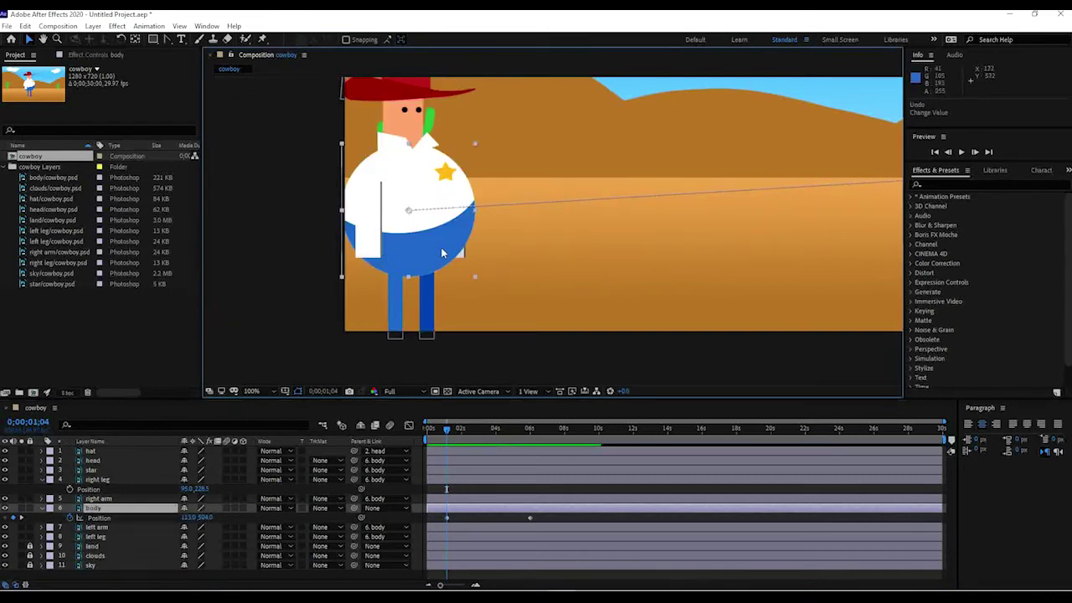
{"action": "left_click_drag", "start_coordinate": [452, 241], "coordinate": [458, 242]}
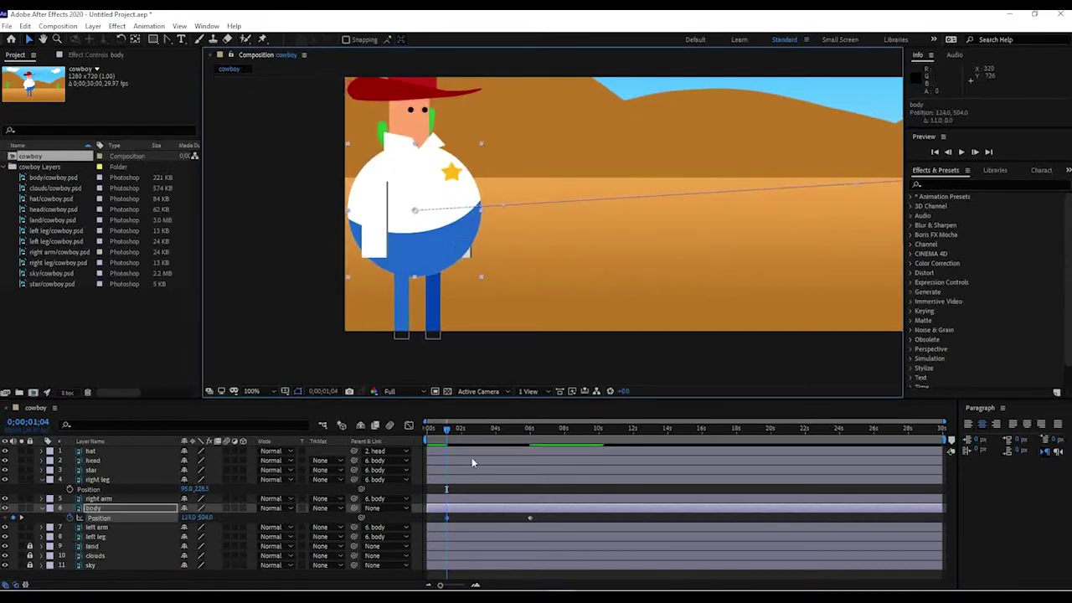
Step: At 0;00;01;20, rotate the right leg backward to about 22° around its hip
{"action": "left_click", "coordinate": [115, 480]}
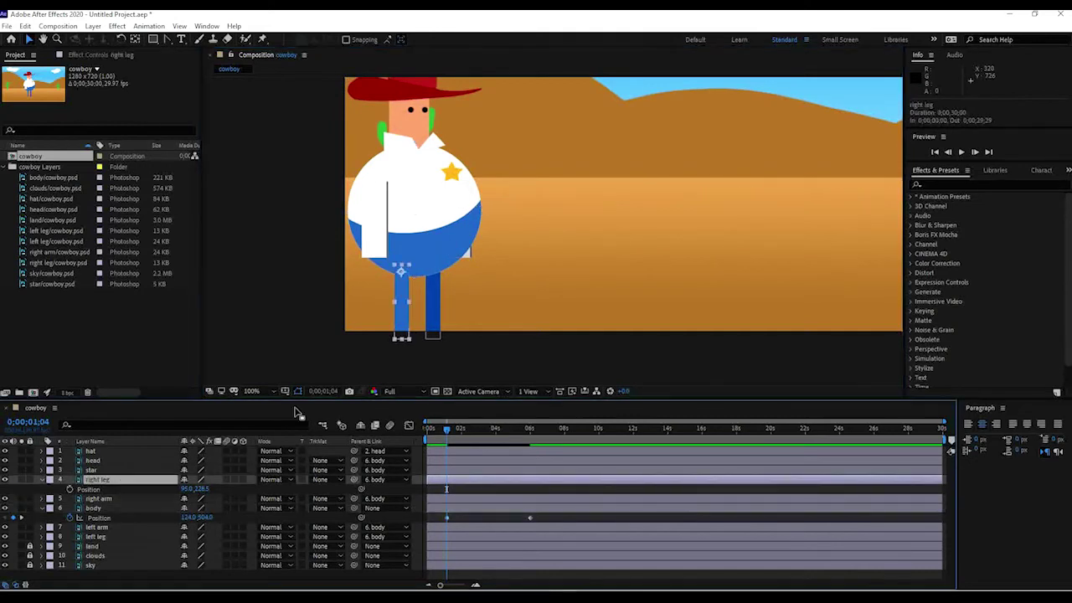
{"action": "key", "text": "w"}
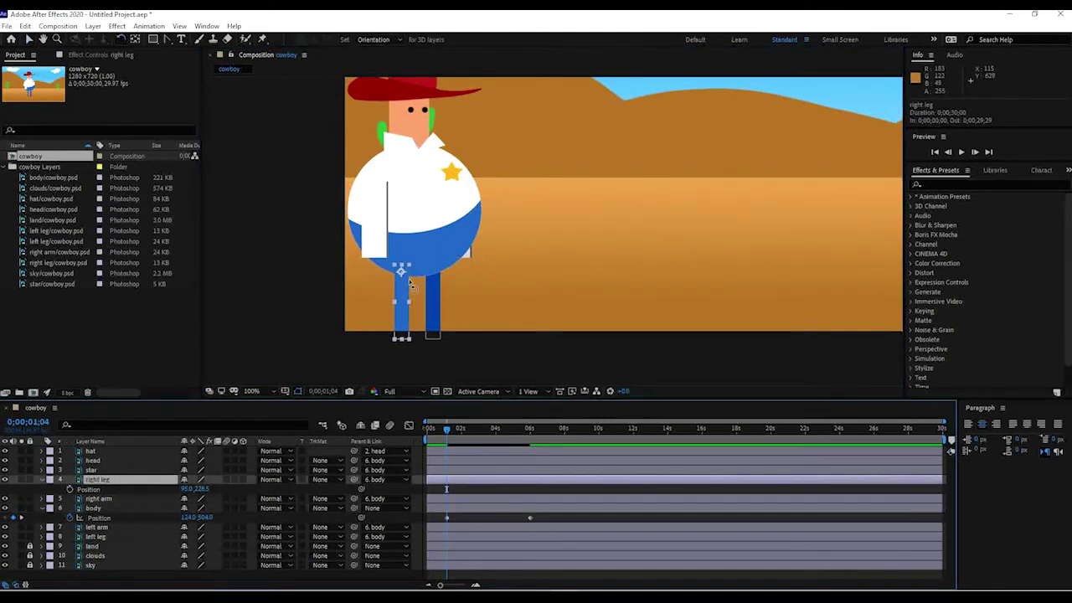
{"action": "left_click_drag", "start_coordinate": [453, 436], "coordinate": [457, 436]}
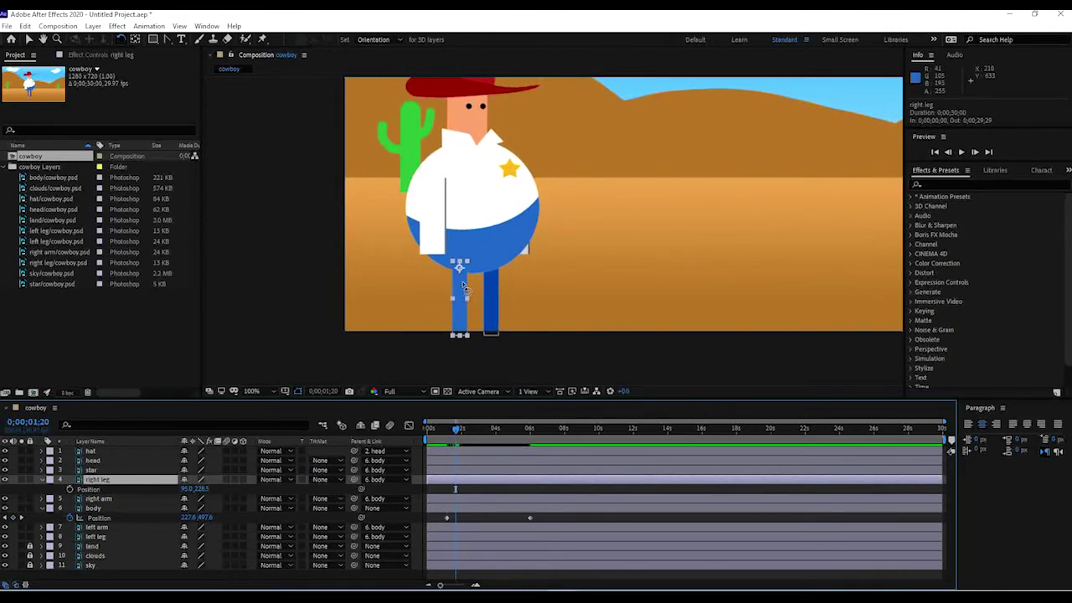
{"action": "left_click_drag", "start_coordinate": [463, 287], "coordinate": [461, 286]}
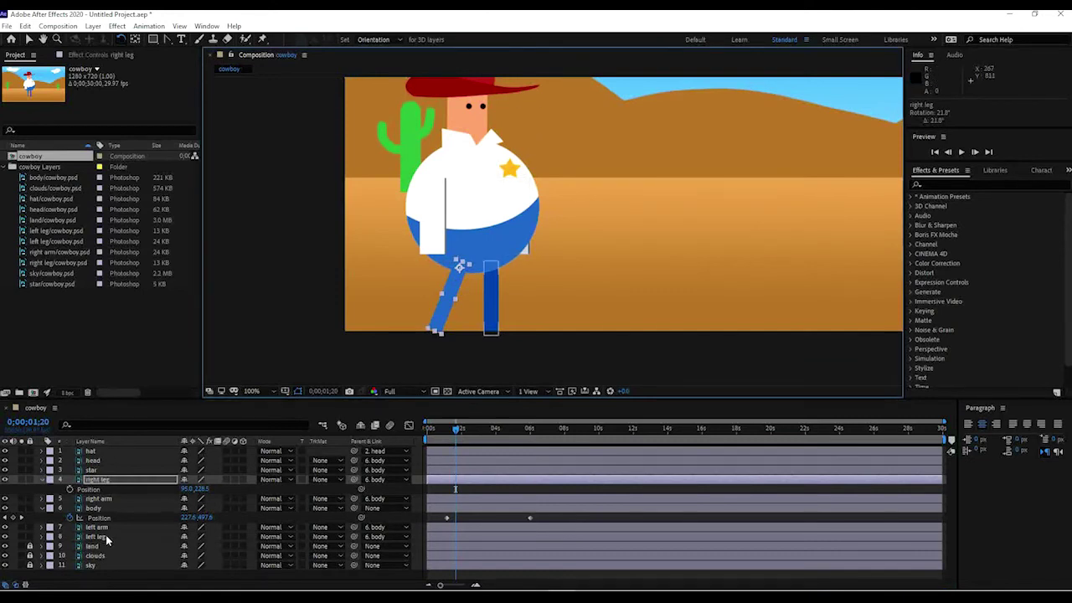
Step: Hide the body's Position property and set Position keyframes on the right leg and left leg at 0;00;01;20
{"action": "left_click", "coordinate": [102, 510]}
{"action": "key", "text": "p"}
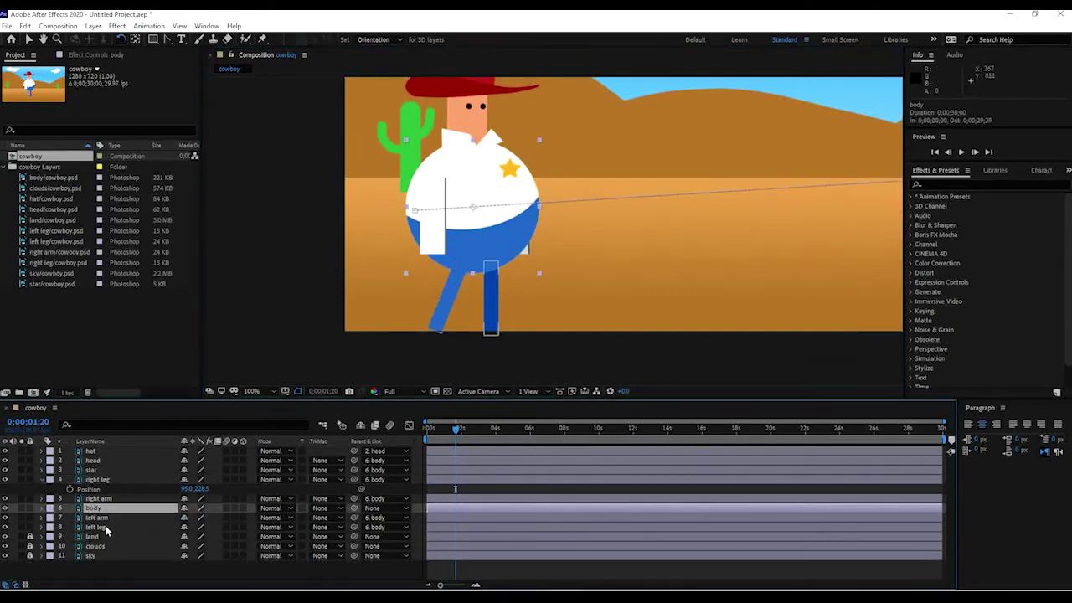
{"action": "left_click", "coordinate": [109, 529]}
{"action": "key", "text": "p"}
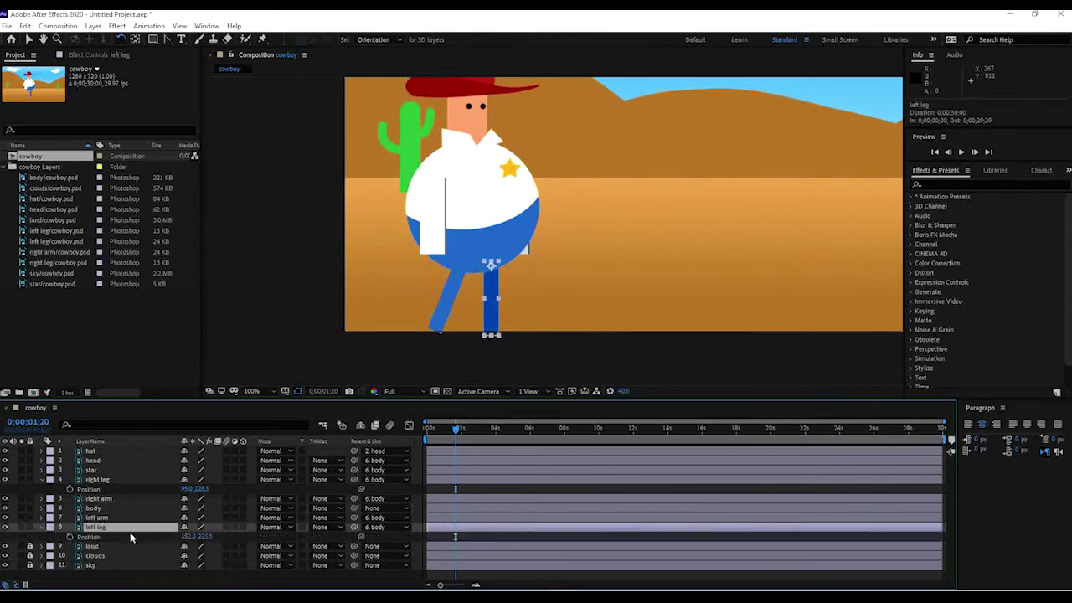
{"action": "left_click", "coordinate": [70, 489]}
{"action": "left_click", "coordinate": [71, 536]}
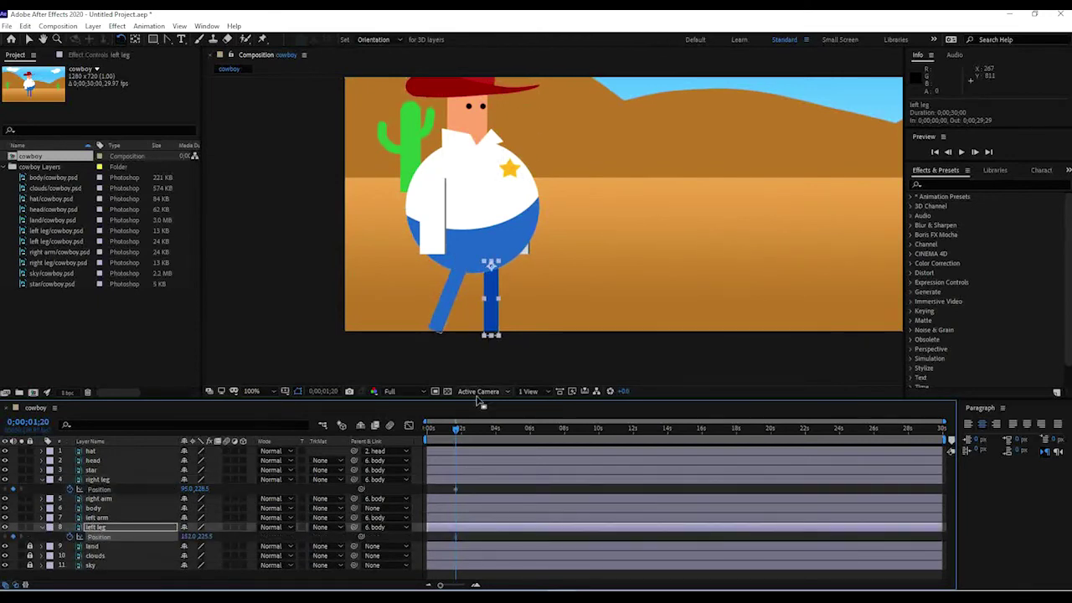
Step: Try rotating the left leg forward to about -26° and crossing both legs at 0;00;02;17, and undo the rotations
{"action": "left_click_drag", "start_coordinate": [499, 291], "coordinate": [518, 280]}
{"action": "left_click_drag", "start_coordinate": [458, 430], "coordinate": [471, 430]}
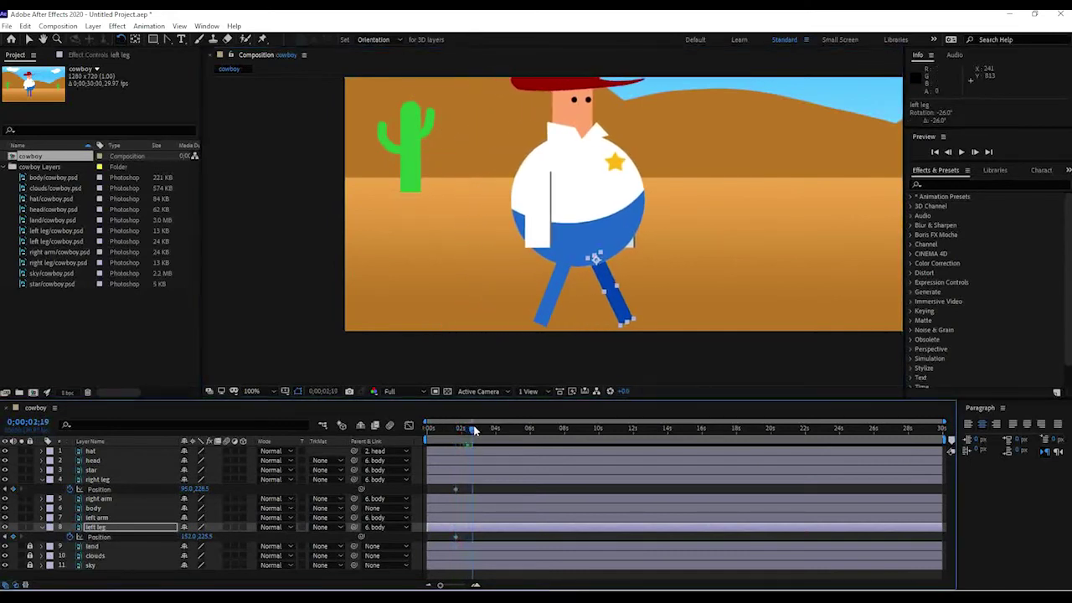
{"action": "left_click_drag", "start_coordinate": [606, 303], "coordinate": [579, 298]}
{"action": "left_click", "coordinate": [548, 295]}
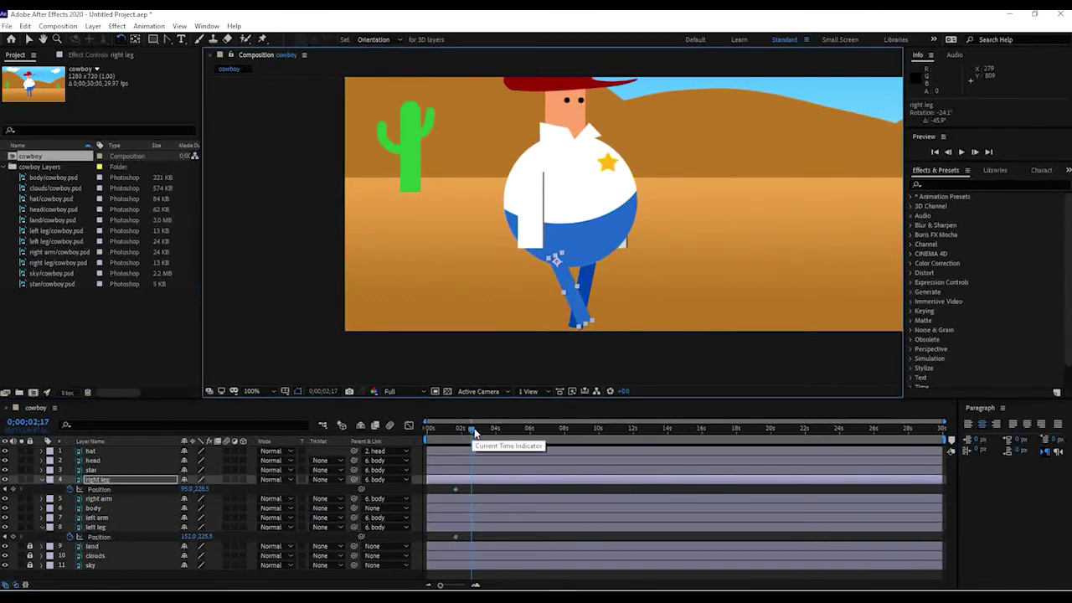
{"action": "key", "text": "ctrl+z"}
{"action": "left_click", "coordinate": [459, 527]}
{"action": "key", "text": "j"}
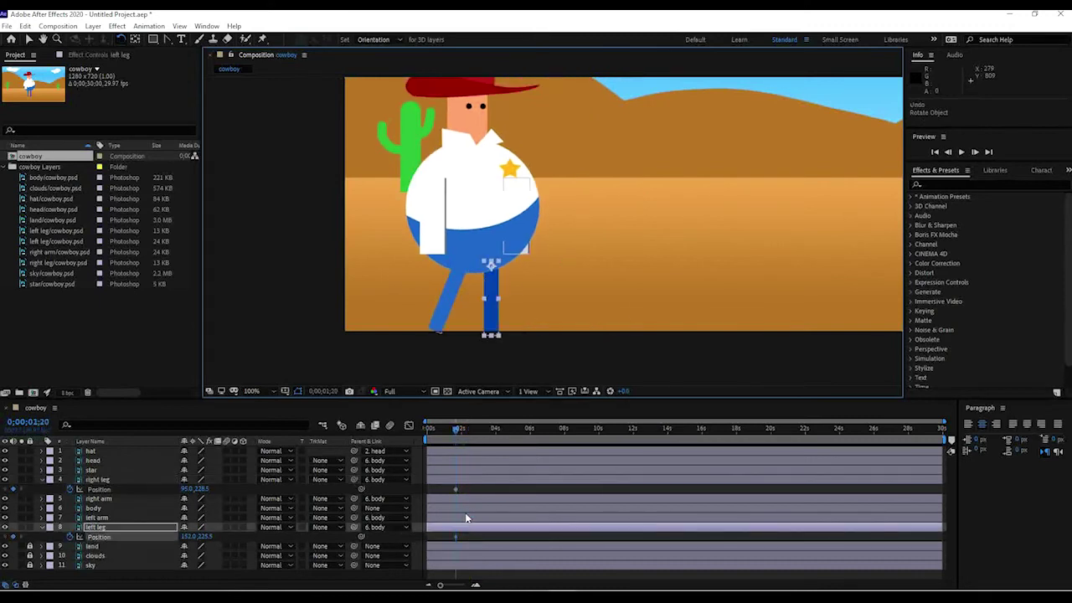
Step: Replace both legs' Position keyframes with Rotation keyframes at 0;00;01;20, spreading the left leg to about -25° and the right leg to 21°
{"action": "left_click", "coordinate": [68, 490]}
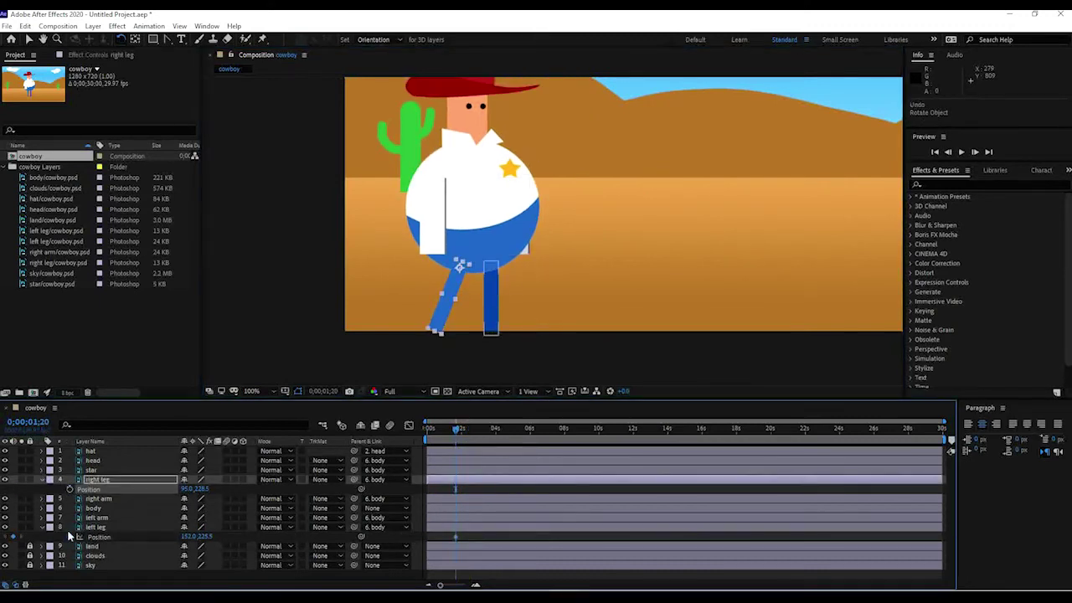
{"action": "left_click", "coordinate": [99, 482]}
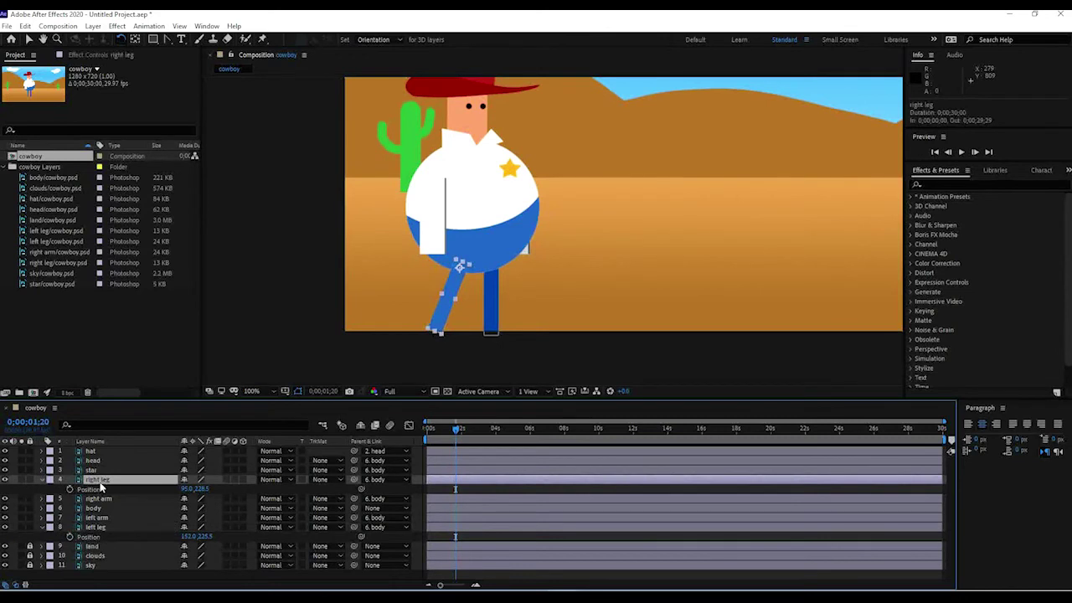
{"action": "left_click", "coordinate": [109, 528]}
{"action": "key", "text": "r"}
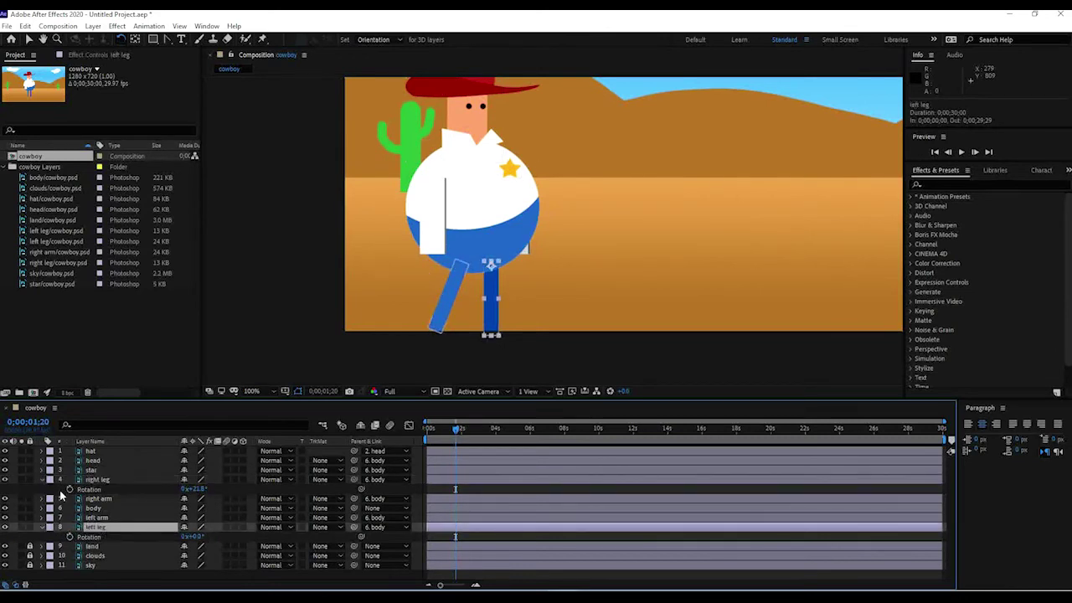
{"action": "left_click", "coordinate": [70, 489]}
{"action": "left_click", "coordinate": [69, 536]}
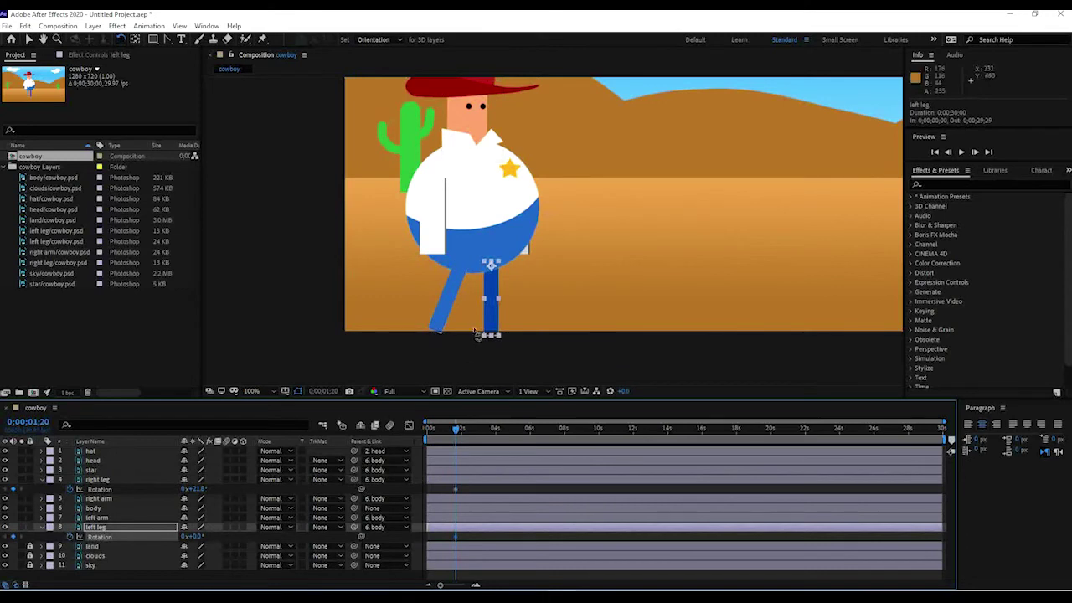
{"action": "left_click_drag", "start_coordinate": [496, 323], "coordinate": [512, 329]}
{"action": "left_click_drag", "start_coordinate": [440, 322], "coordinate": [442, 319]}
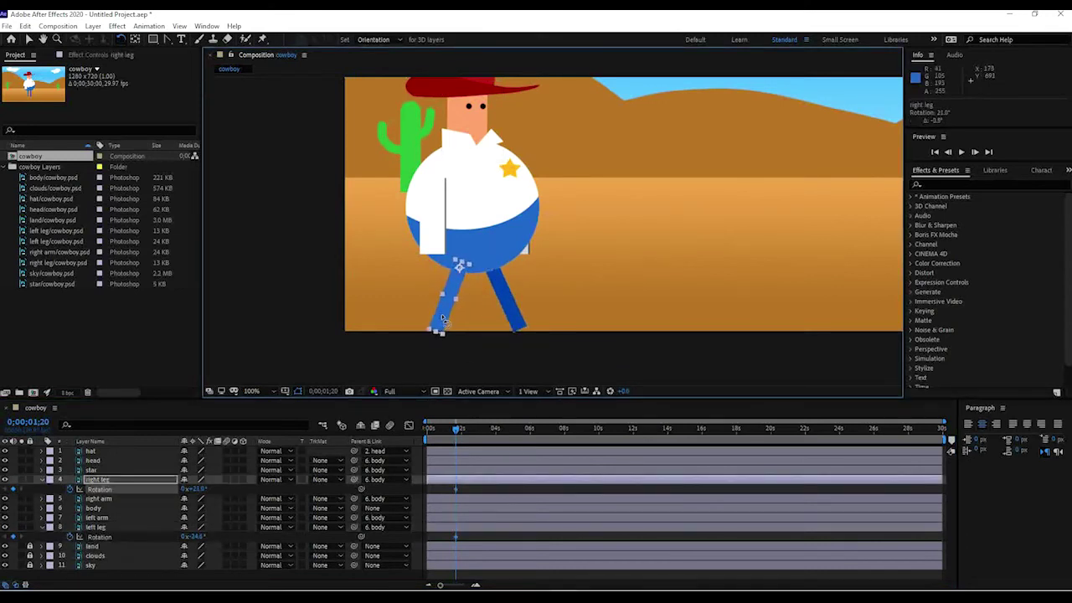
Step: At 0;00;02;17, cross the legs with the left at about 16° and the right at about -21°, and advance to 0;00;03;14
{"action": "left_click_drag", "start_coordinate": [462, 429], "coordinate": [471, 434]}
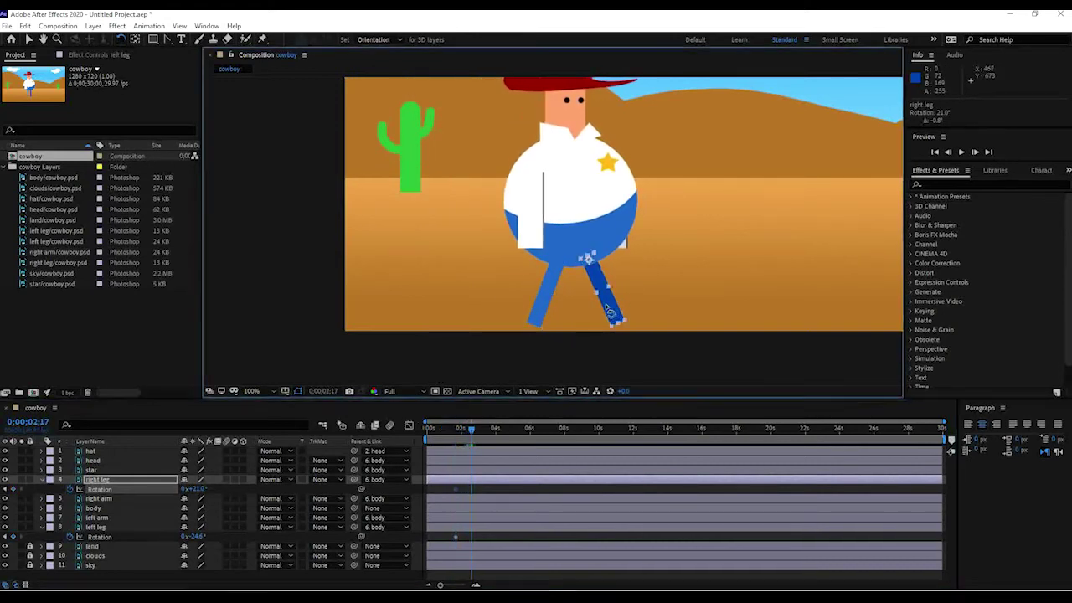
{"action": "left_click_drag", "start_coordinate": [619, 308], "coordinate": [586, 304]}
{"action": "left_click", "coordinate": [549, 312]}
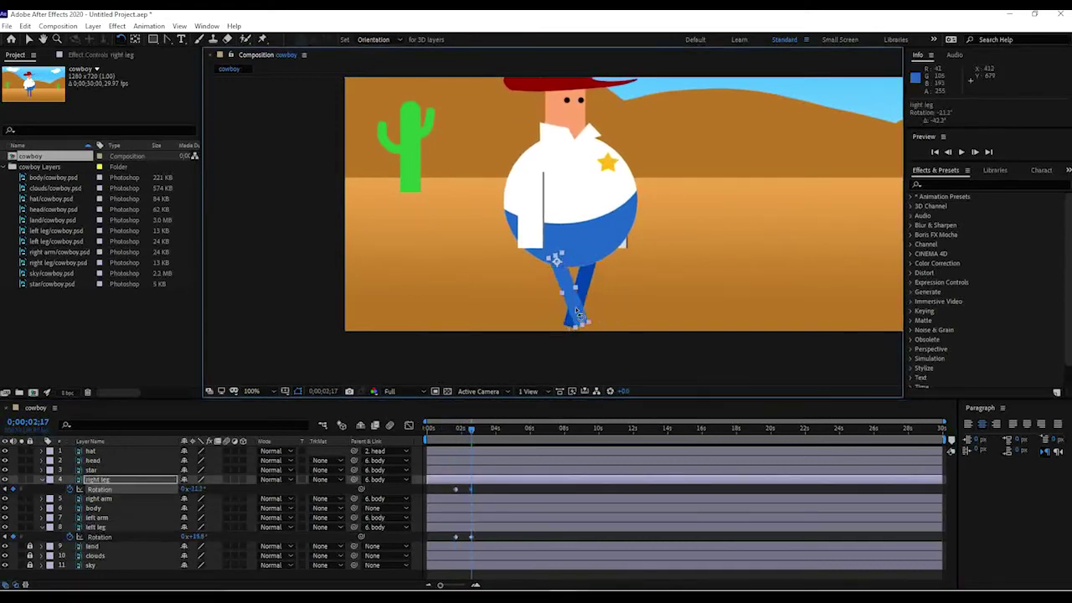
{"action": "mouse_move", "coordinate": [473, 434]}
{"action": "left_mouse_down"}
{"action": "mouse_move", "coordinate": [450, 431]}
{"action": "mouse_move", "coordinate": [487, 430]}
{"action": "left_mouse_up"}
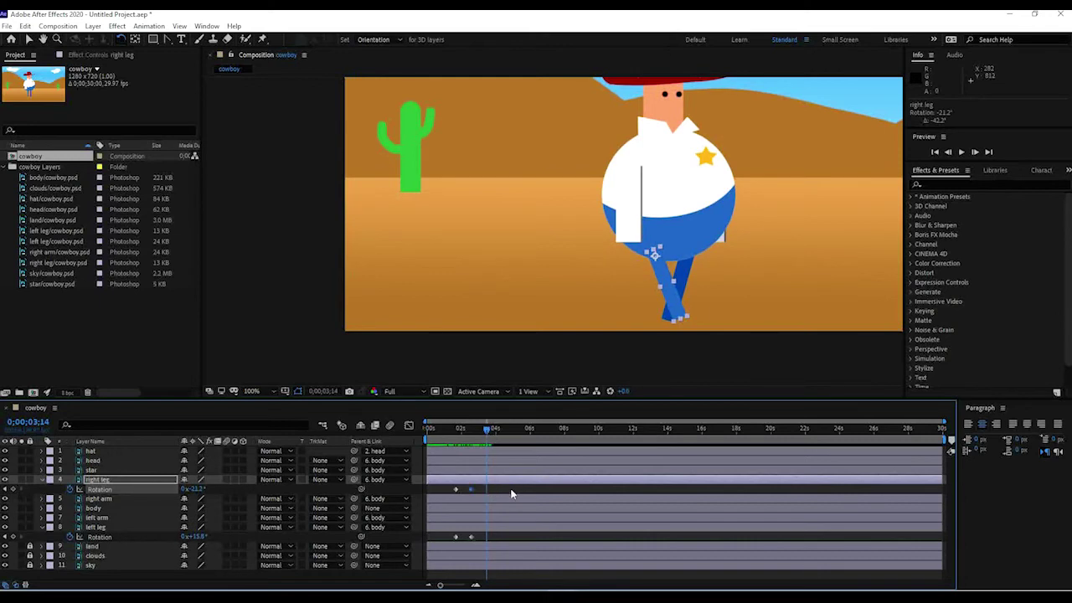
Step: Try to copy both legs' Rotation keyframes together and paste them at 0;00;03;14, and undo the paste
{"action": "left_click_drag", "start_coordinate": [507, 501], "coordinate": [454, 492]}
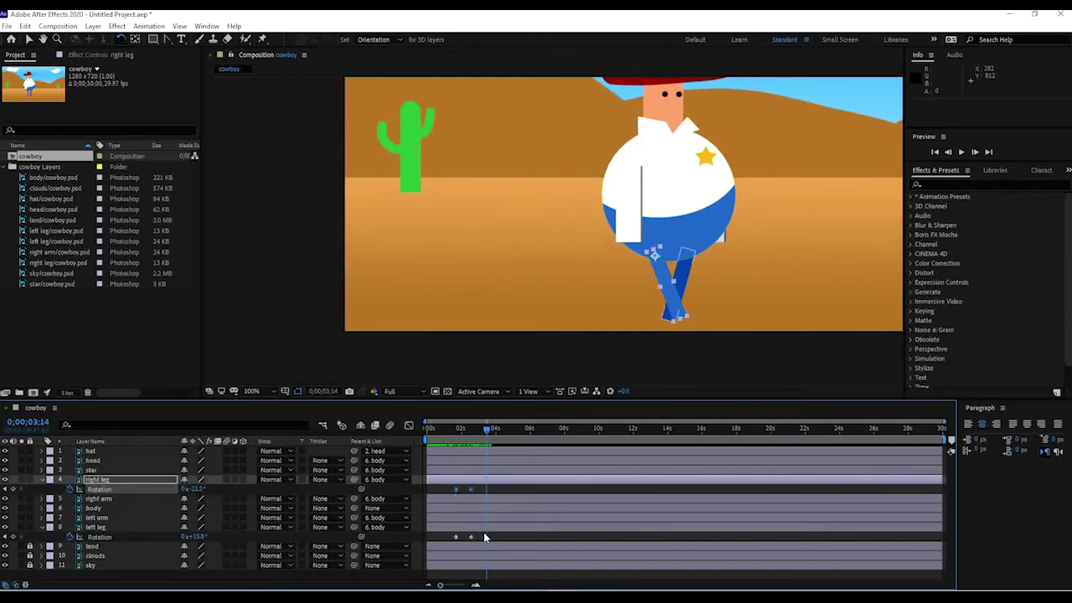
{"action": "left_click_drag", "start_coordinate": [472, 536], "coordinate": [448, 537]}
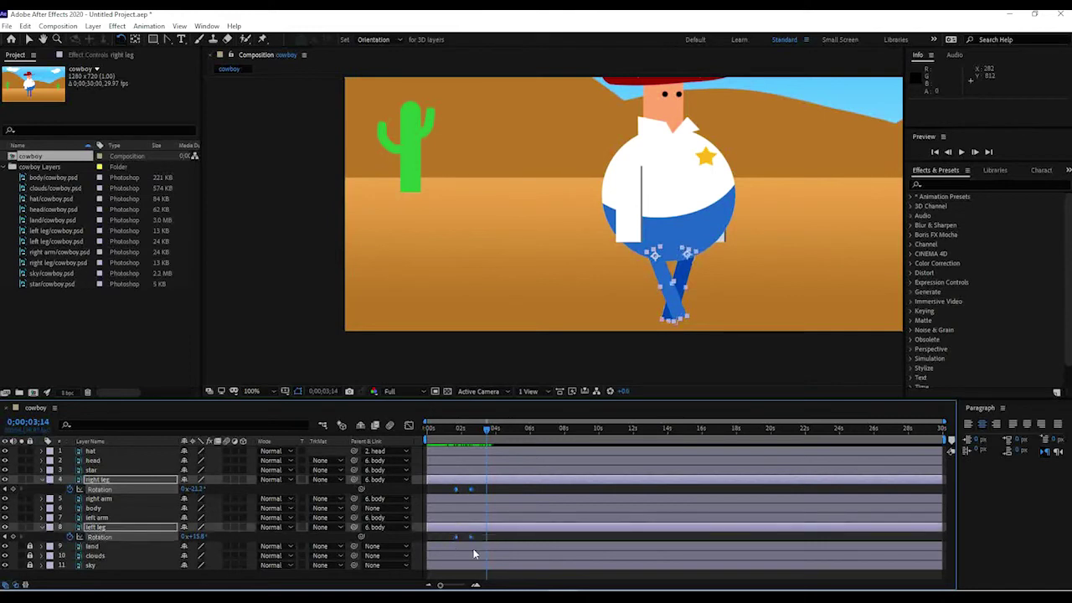
{"action": "left_click", "coordinate": [499, 493]}
{"action": "left_click_drag", "start_coordinate": [513, 492], "coordinate": [444, 496]}
{"action": "left_click_drag", "start_coordinate": [501, 537], "coordinate": [446, 543]}
{"action": "key", "text": "ctrl+c"}
{"action": "key", "text": "ctrl+v"}
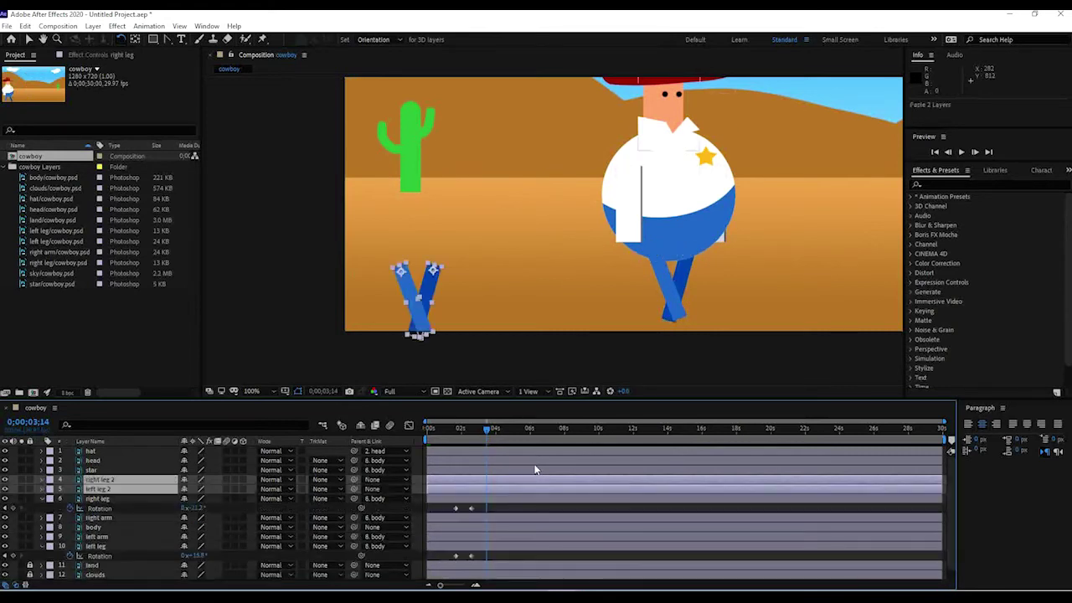
{"action": "key", "text": "ctrl+z"}
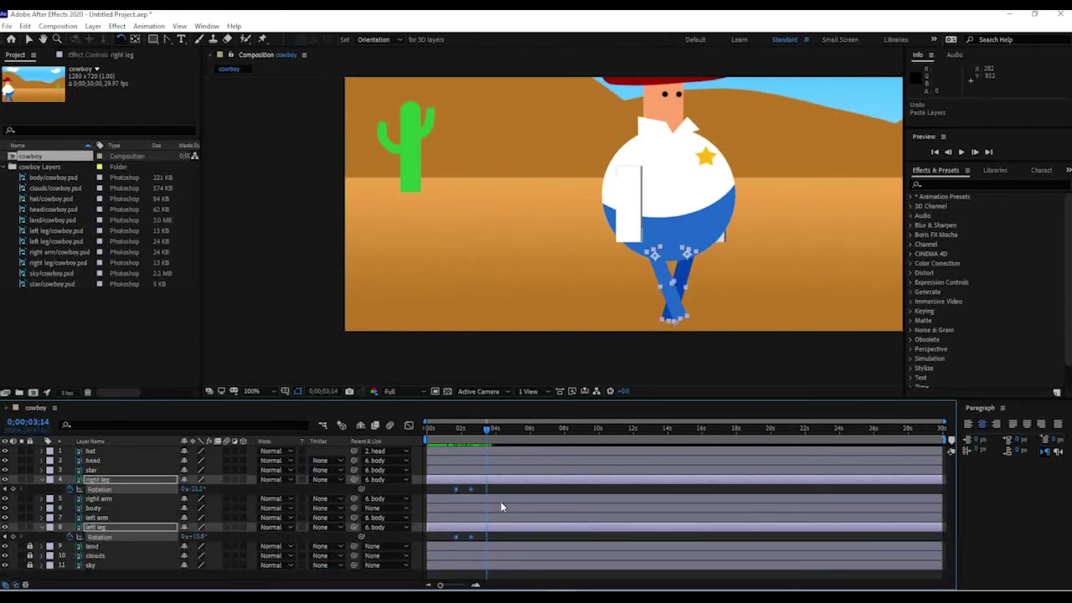
Step: Duplicate the right leg's two Rotation keyframes at 0;00;03;14 and advance the current time to 0;00;05;08
{"action": "left_click", "coordinate": [492, 492]}
{"action": "left_click", "coordinate": [471, 490]}
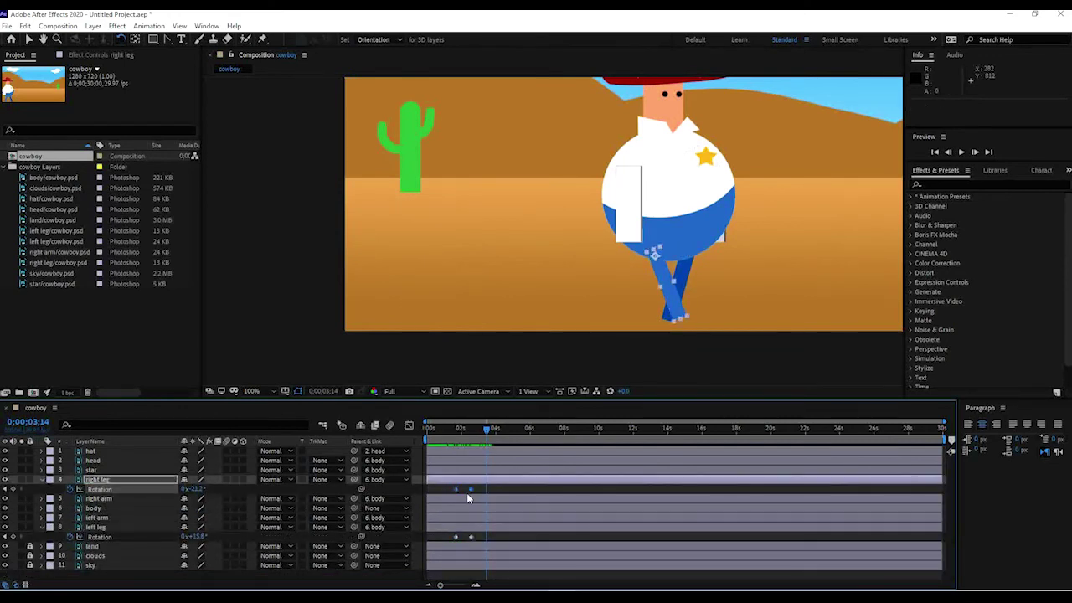
{"action": "key", "text": "ctrl+v"}
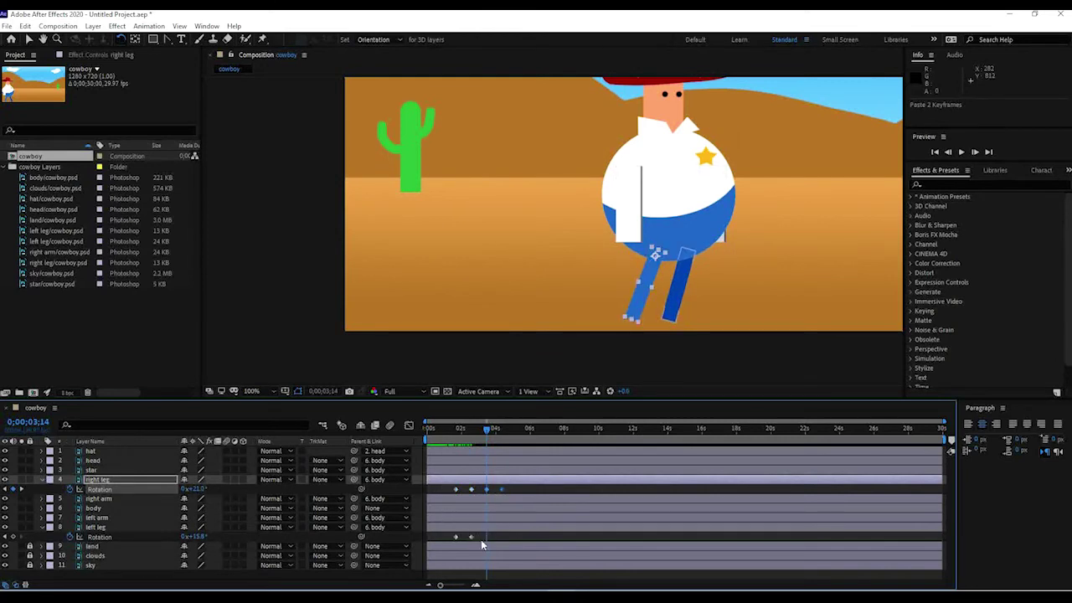
{"action": "left_click_drag", "start_coordinate": [487, 429], "coordinate": [516, 431]}
{"action": "left_click_drag", "start_coordinate": [723, 287], "coordinate": [509, 280]}
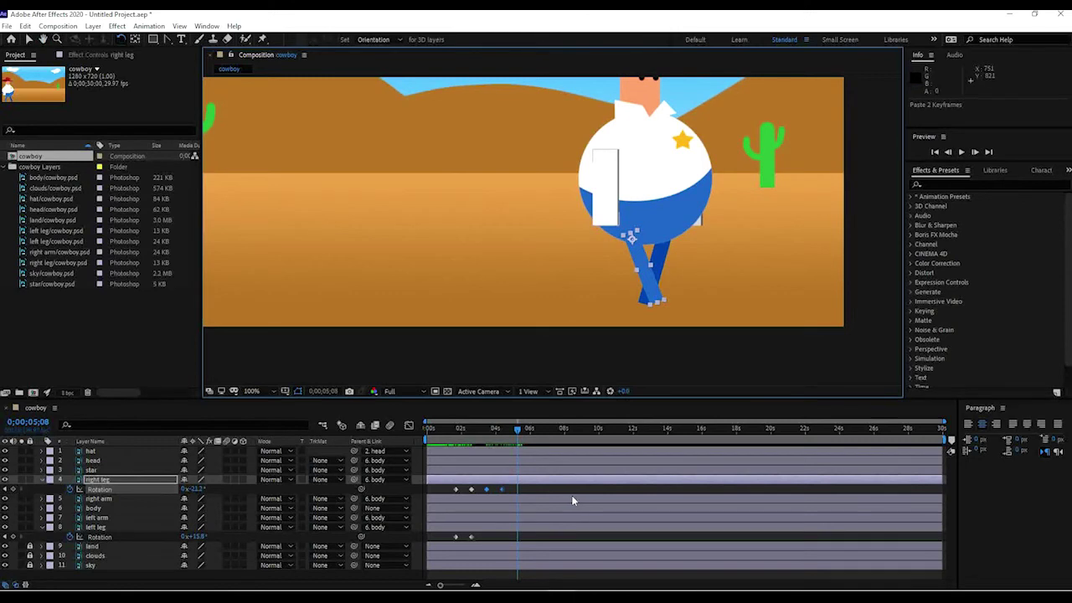
Step: Duplicate the legs' two-keyframe Rotation pairs: the right leg's at 0;00;05;08, and the left leg's at 0;00;03;14 and 0;00;05;08
{"action": "key", "text": "ctrl+v"}
{"action": "left_click_drag", "start_coordinate": [519, 432], "coordinate": [471, 430]}
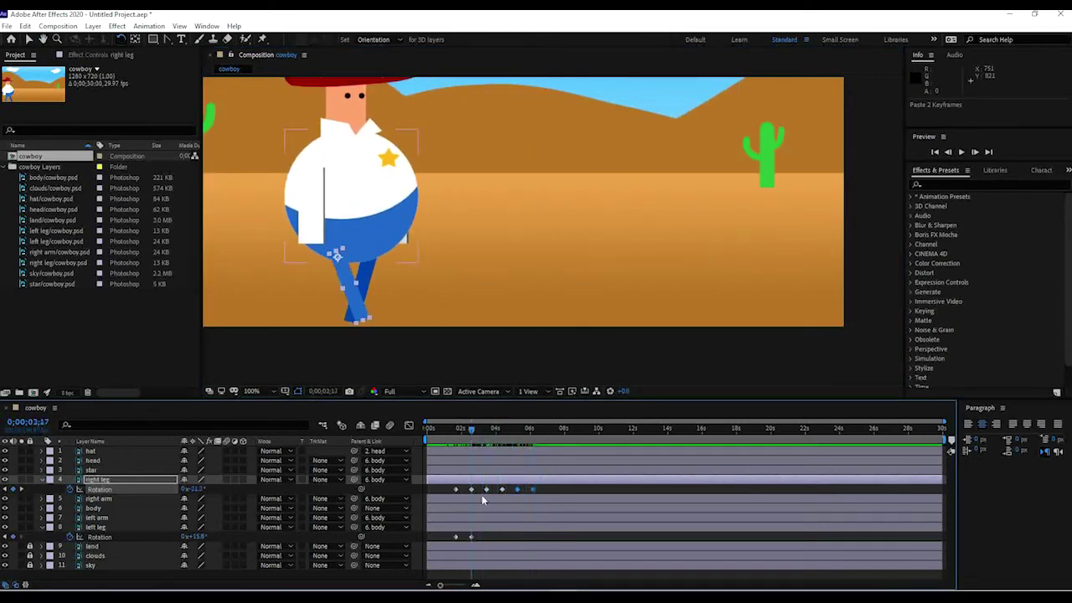
{"action": "left_click", "coordinate": [461, 527]}
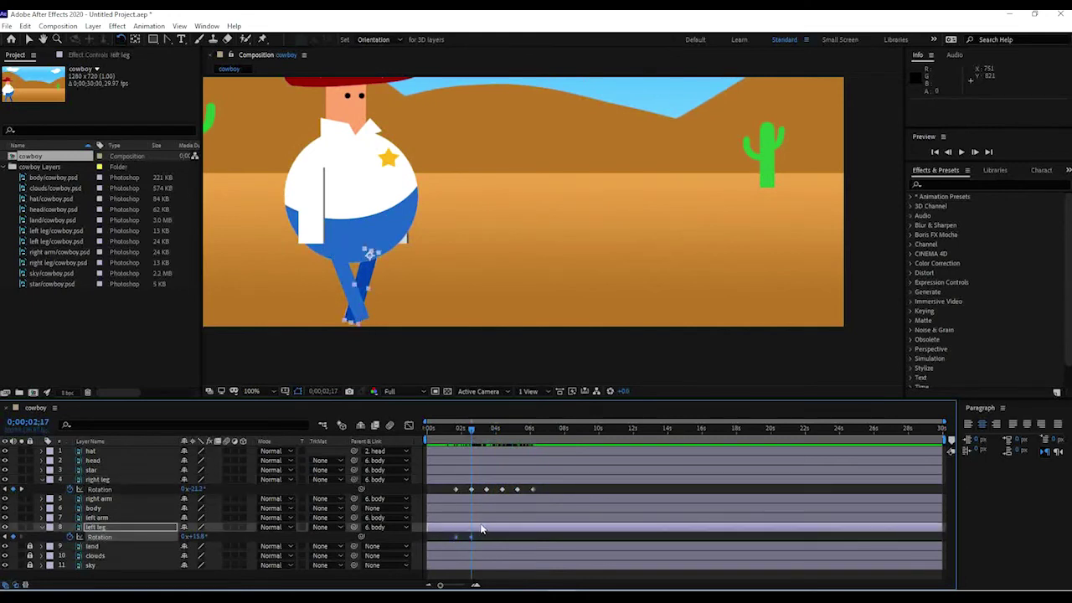
{"action": "left_click_drag", "start_coordinate": [468, 427], "coordinate": [486, 432]}
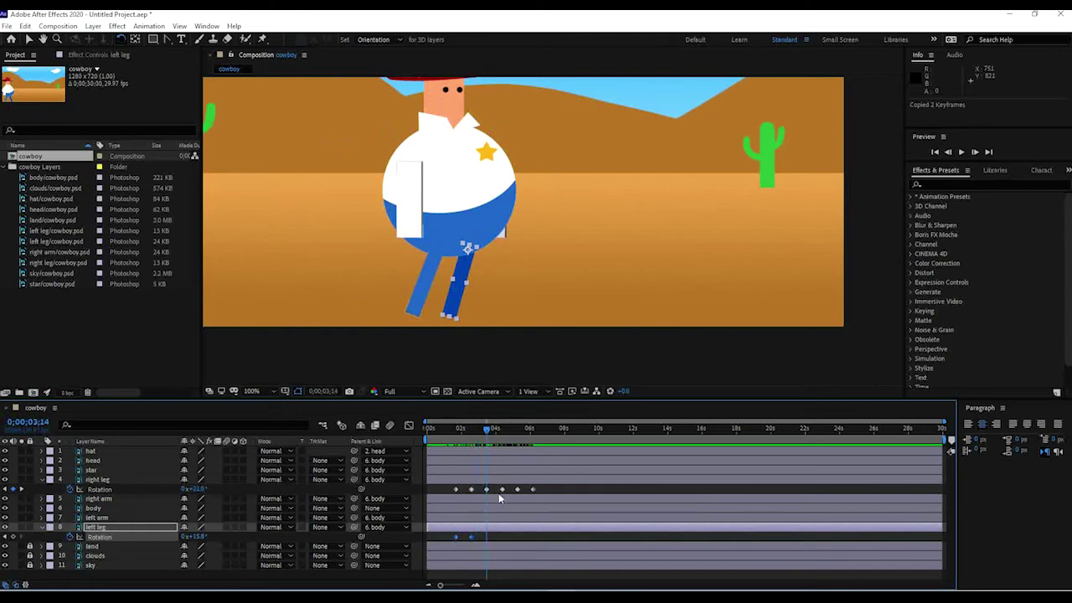
{"action": "key", "text": "ctrl+v"}
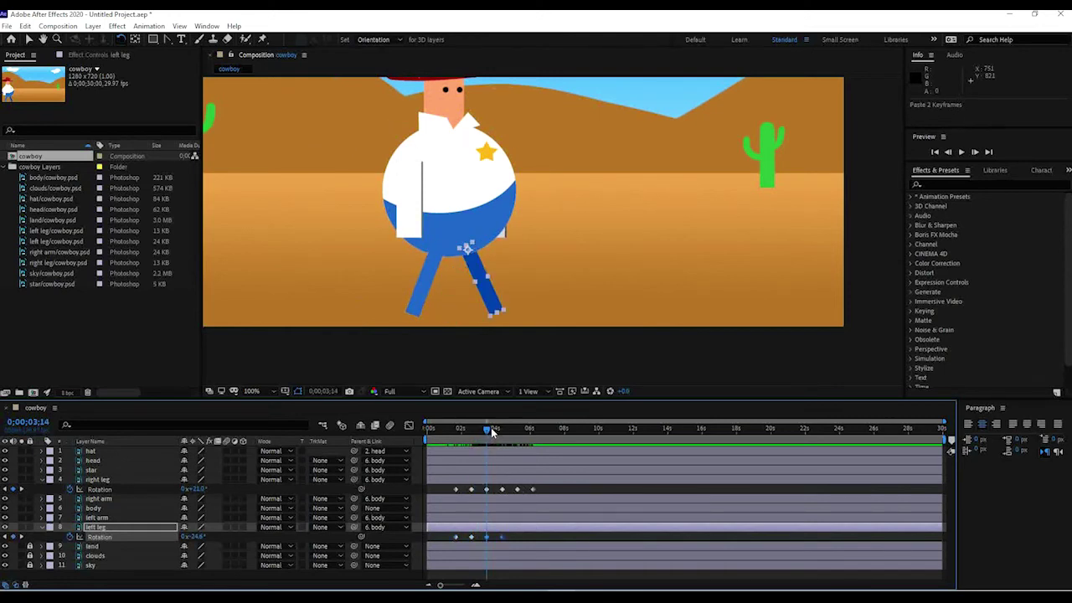
{"action": "left_click_drag", "start_coordinate": [490, 427], "coordinate": [543, 440]}
{"action": "key", "text": "ctrl+v"}
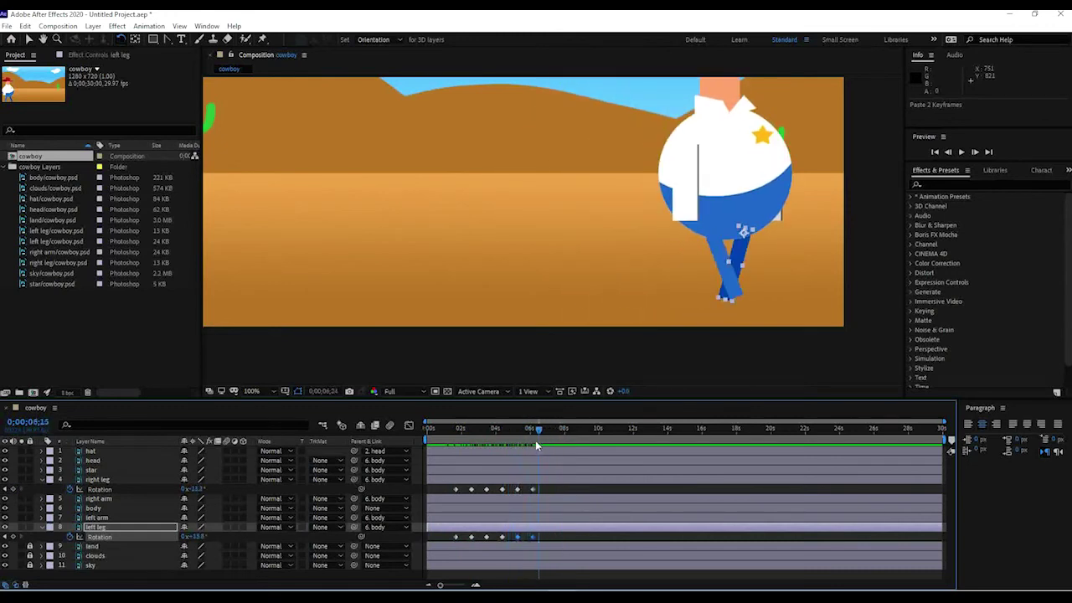
Step: Play back the walk and check the legs' motion around the six-second mark
{"action": "key", "text": "space"}
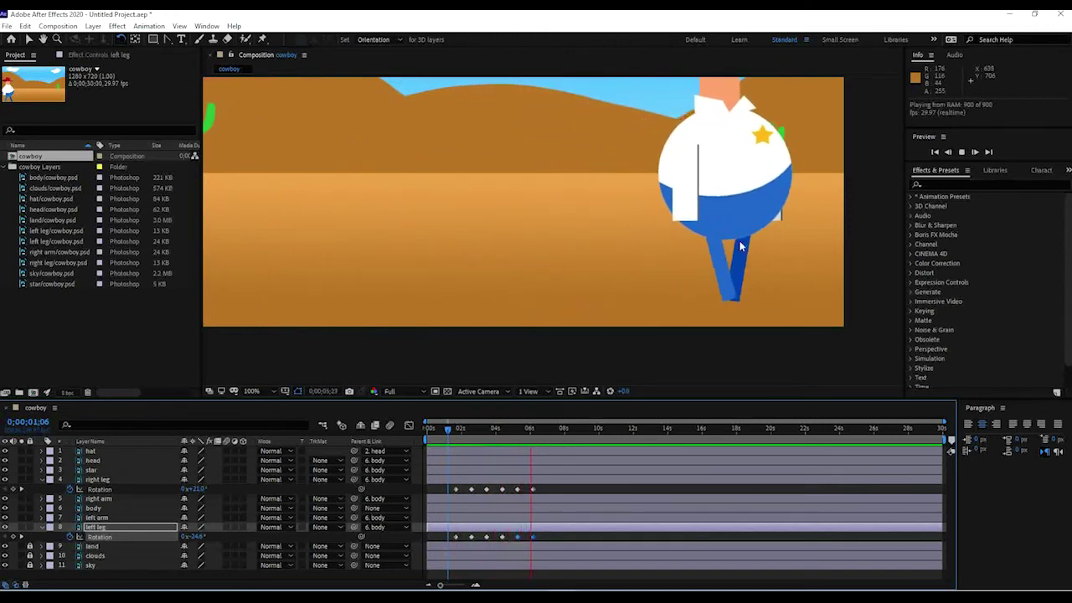
{"action": "left_click", "coordinate": [536, 429]}
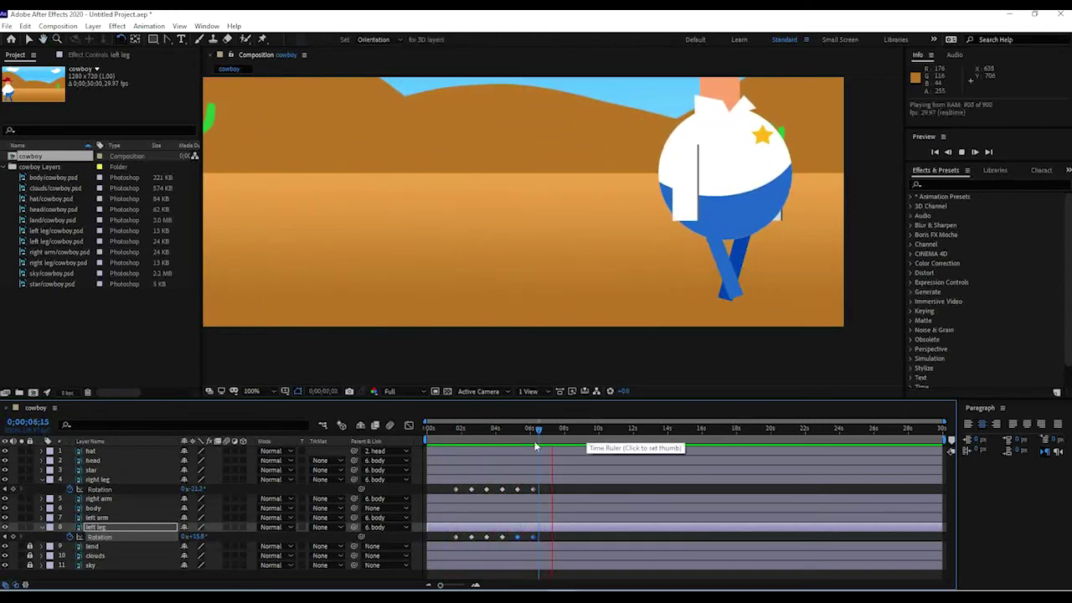
{"action": "mouse_move", "coordinate": [534, 431]}
{"action": "left_mouse_down"}
{"action": "mouse_move", "coordinate": [512, 431]}
{"action": "mouse_move", "coordinate": [531, 433]}
{"action": "left_mouse_up"}
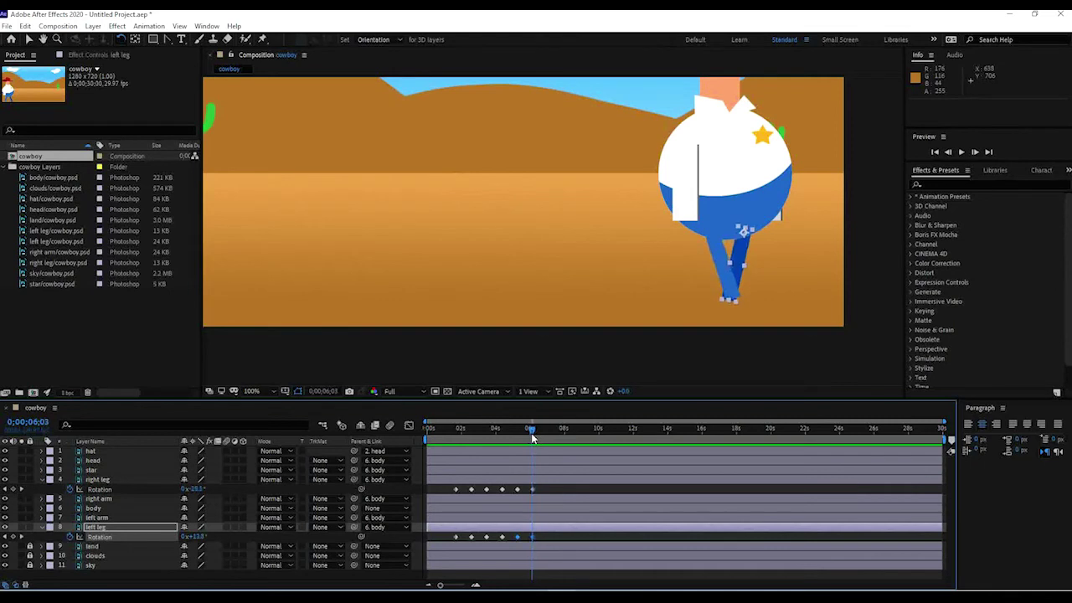
Step: Delay the body's final Position keyframe to 0;00;06;16 and return the current time to about 0;00;00;13
{"action": "left_click", "coordinate": [112, 508]}
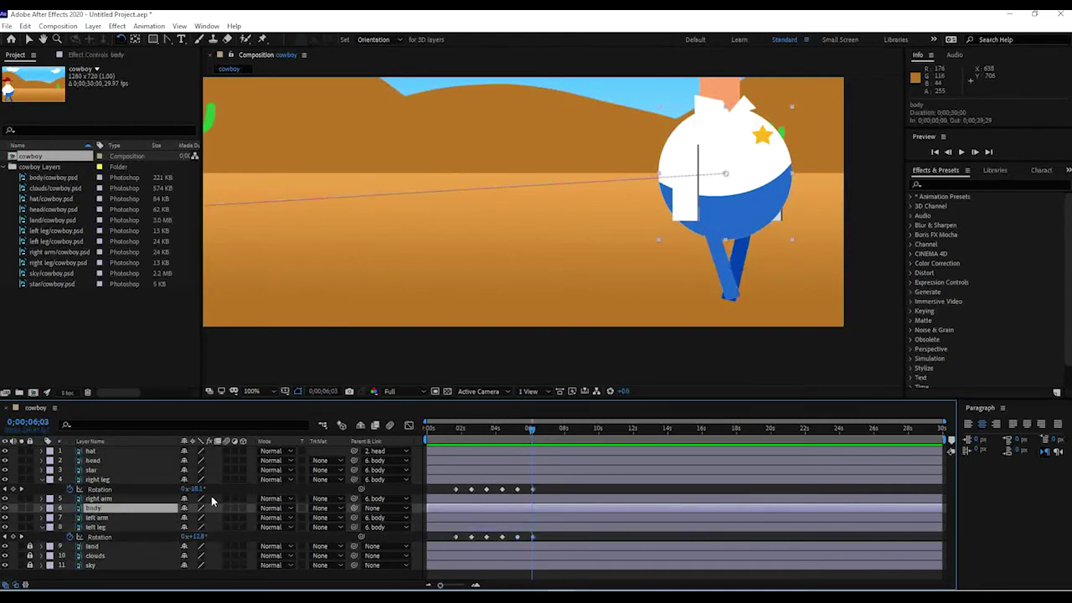
{"action": "key", "text": "p"}
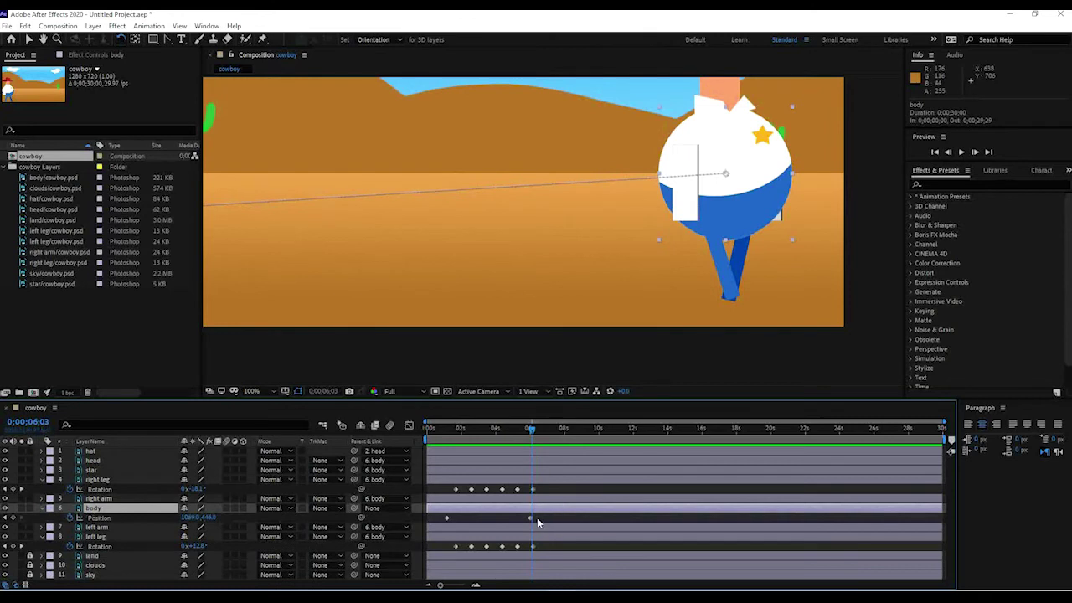
{"action": "left_click_drag", "start_coordinate": [531, 521], "coordinate": [539, 520]}
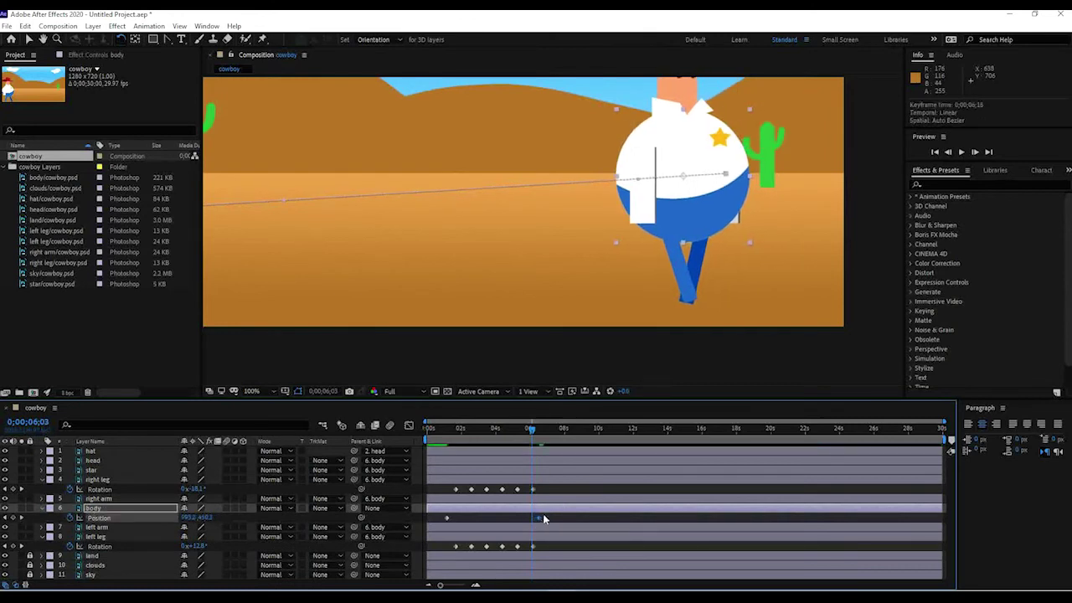
{"action": "left_click", "coordinate": [546, 432]}
{"action": "left_click_drag", "start_coordinate": [545, 431], "coordinate": [432, 432]}
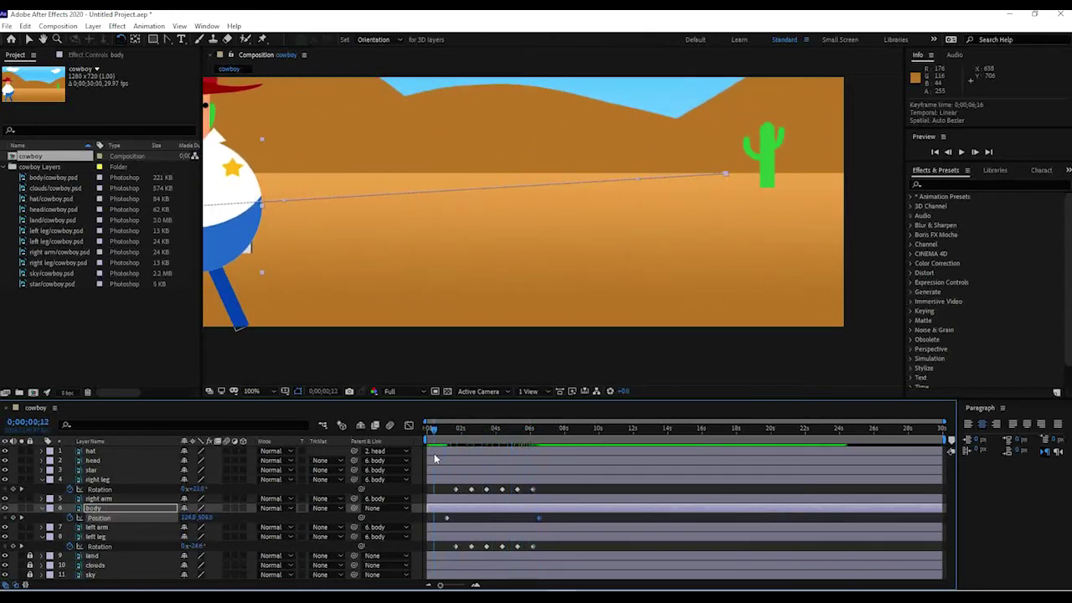
Step: Collapse the displayed keyframed properties of the right leg, body and left leg layers
{"action": "scroll", "coordinate": [425, 281], "scroll_direction": "down", "scroll_amount": 3}
{"action": "left_click_drag", "start_coordinate": [424, 281], "coordinate": [482, 333]}
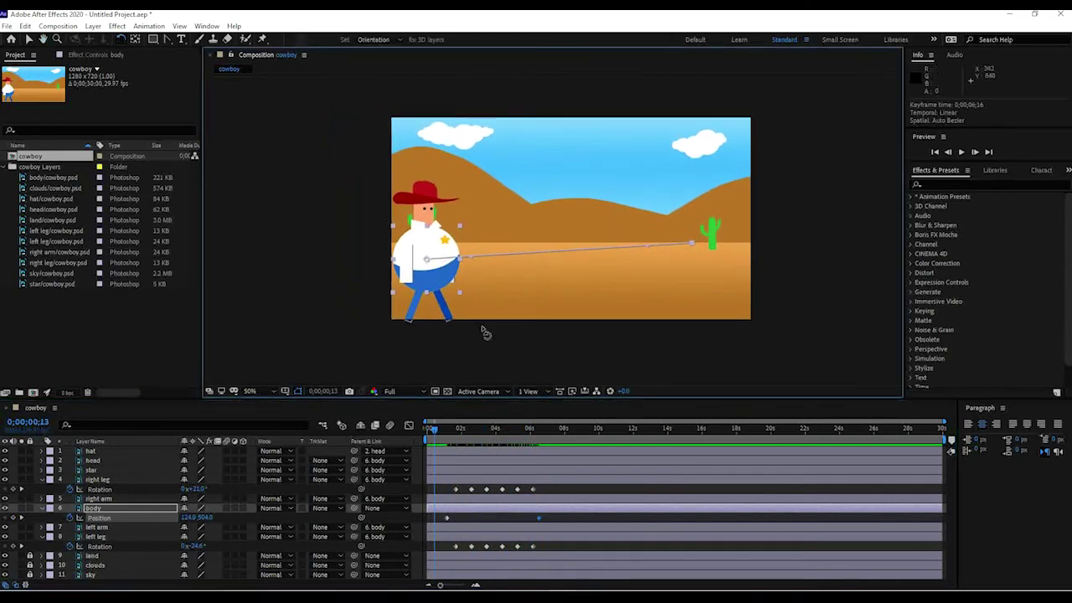
{"action": "left_click", "coordinate": [466, 489]}
{"action": "key", "text": "u"}
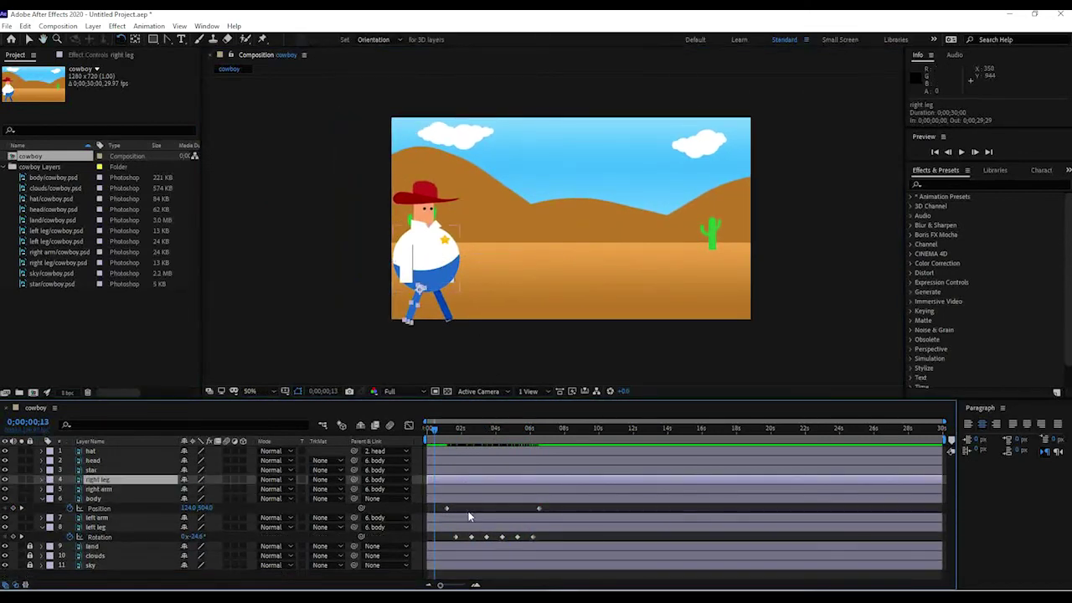
{"action": "left_click", "coordinate": [468, 499]}
{"action": "key", "text": "u"}
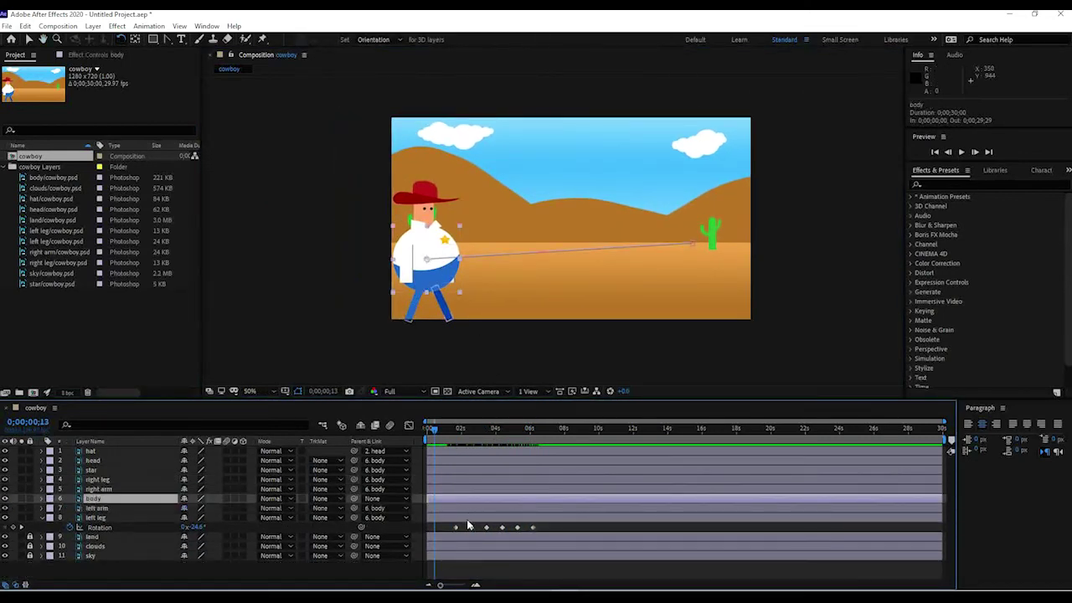
{"action": "left_click", "coordinate": [466, 517]}
{"action": "key", "text": "u"}
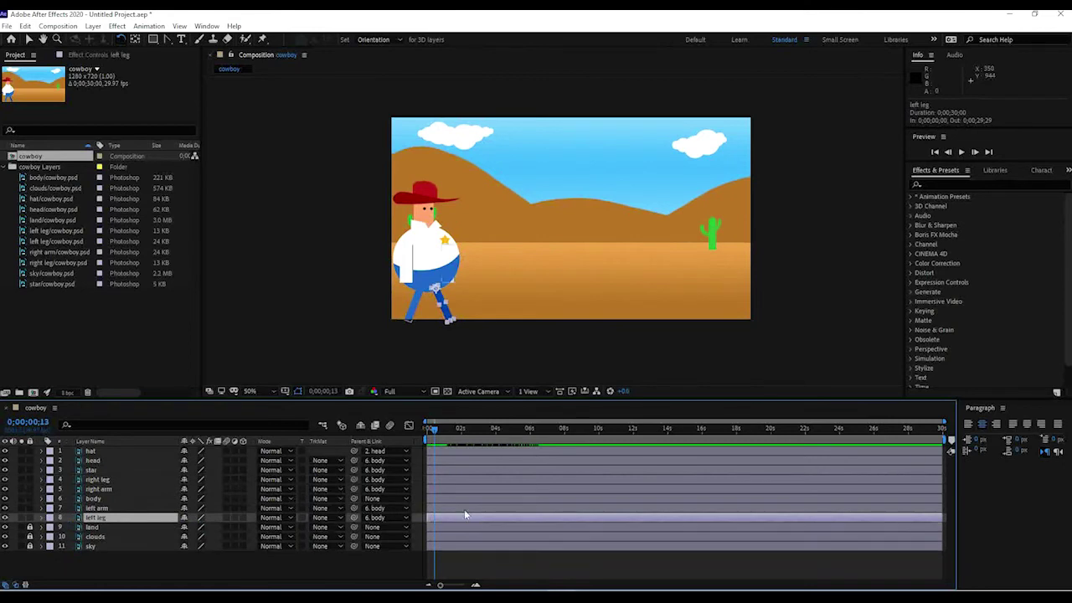
Step: Reveal Rotation on the right arm and left arm layers and enable keyframing for both at 0;00;00;13
{"action": "left_click", "coordinate": [109, 489]}
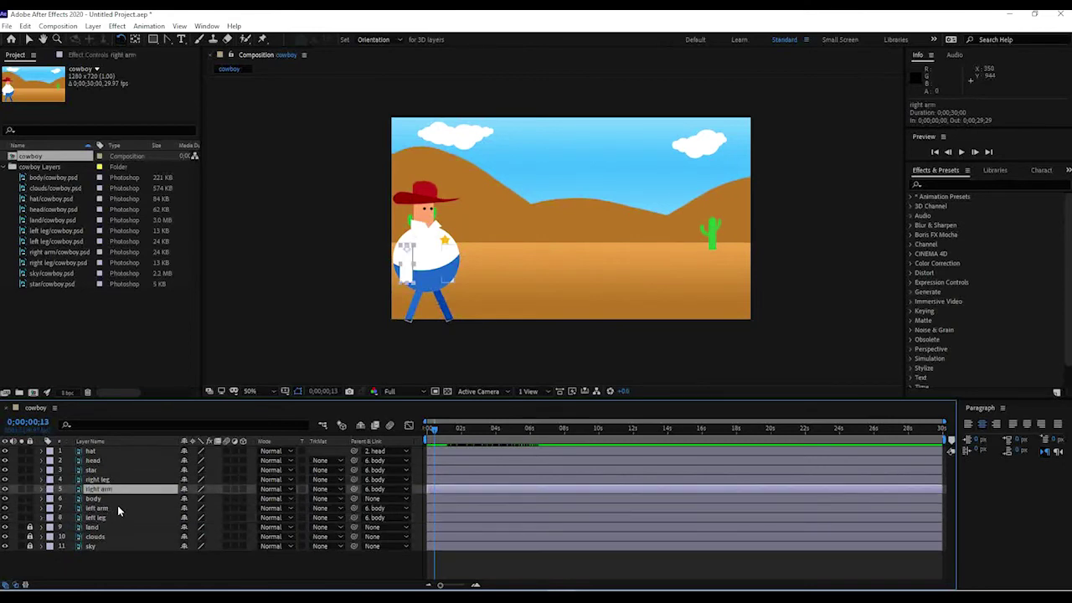
{"action": "key", "text": "r"}
{"action": "left_click", "coordinate": [119, 517]}
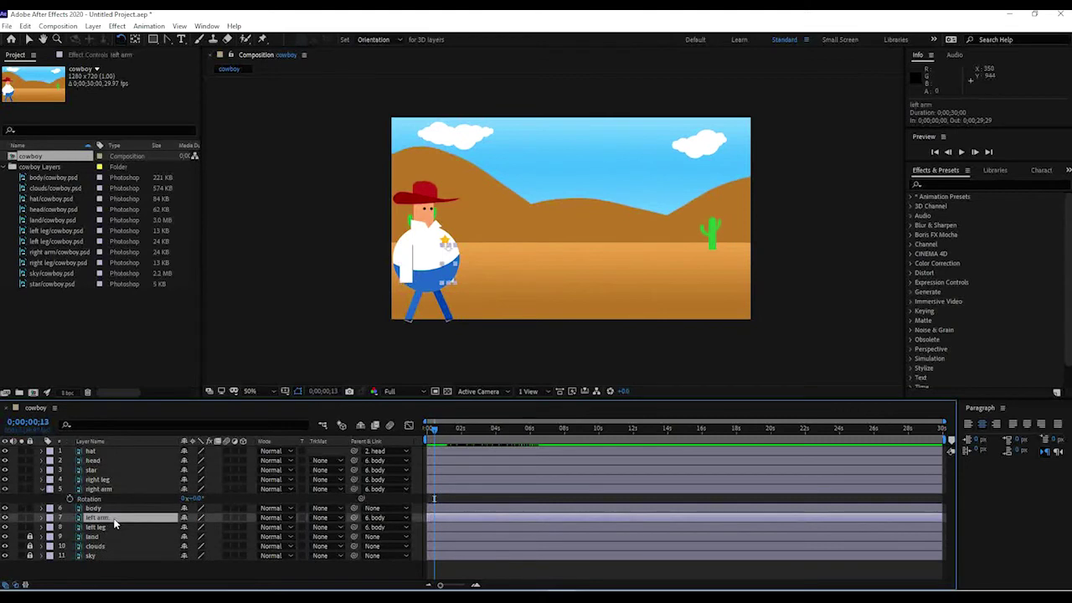
{"action": "key", "text": "r"}
{"action": "left_click_drag", "start_coordinate": [443, 330], "coordinate": [543, 268]}
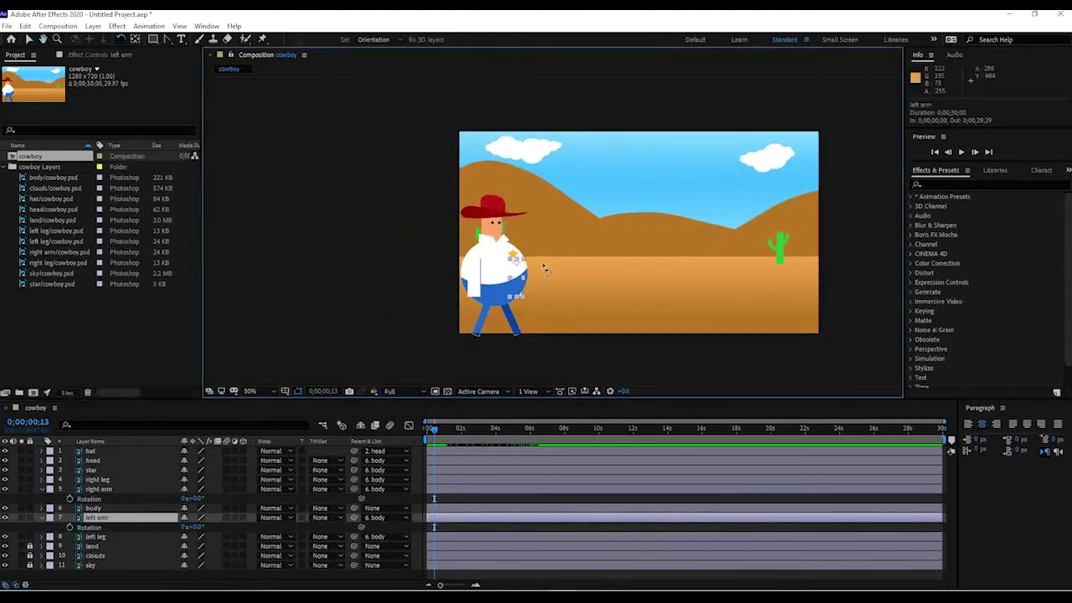
{"action": "scroll", "coordinate": [543, 268], "scroll_direction": "up", "scroll_amount": 2}
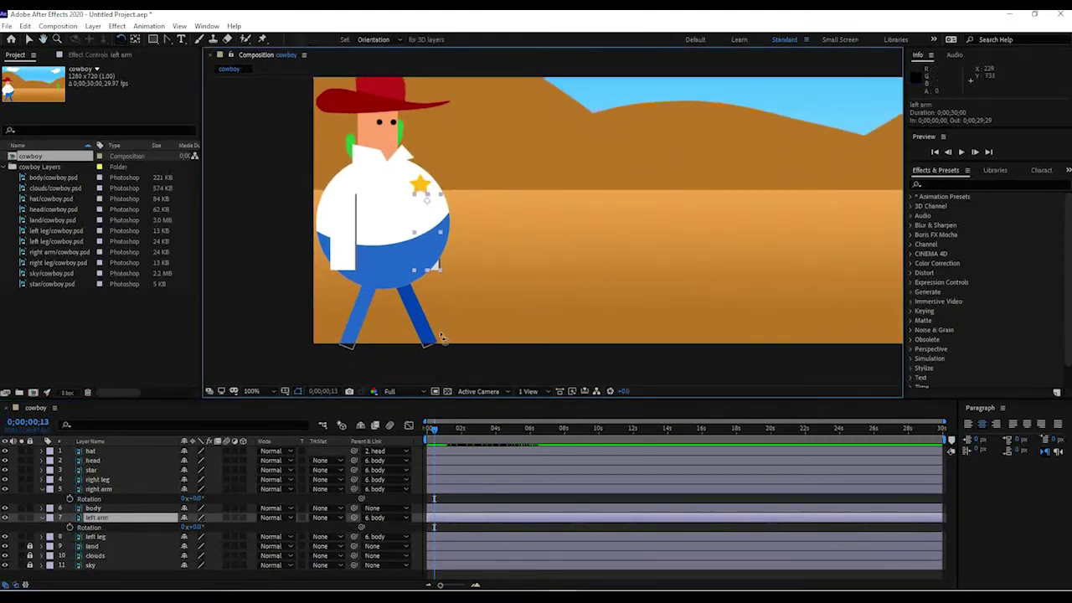
{"action": "left_click", "coordinate": [84, 500]}
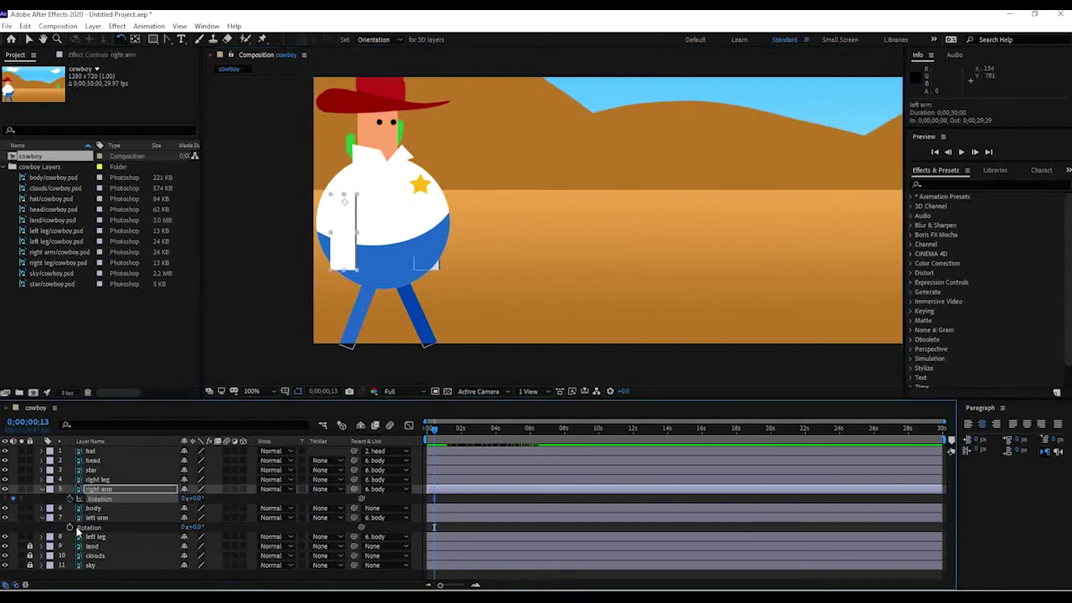
{"action": "left_click", "coordinate": [77, 529]}
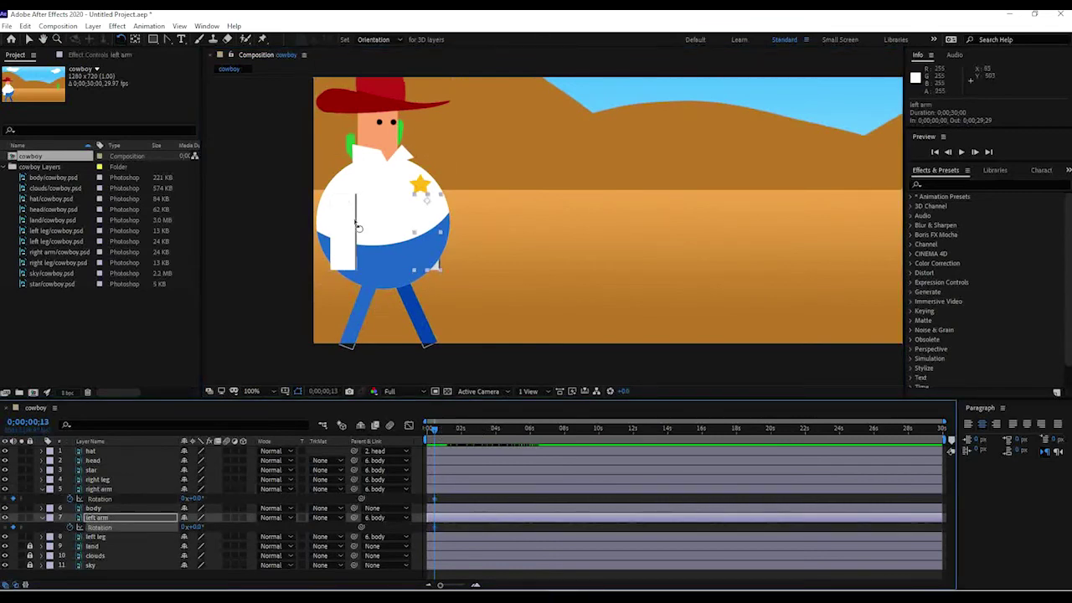
Step: At 0;00;00;13, swing the right arm forward to about -39° and the left arm back to about 26°
{"action": "left_click_drag", "start_coordinate": [434, 218], "coordinate": [478, 227]}
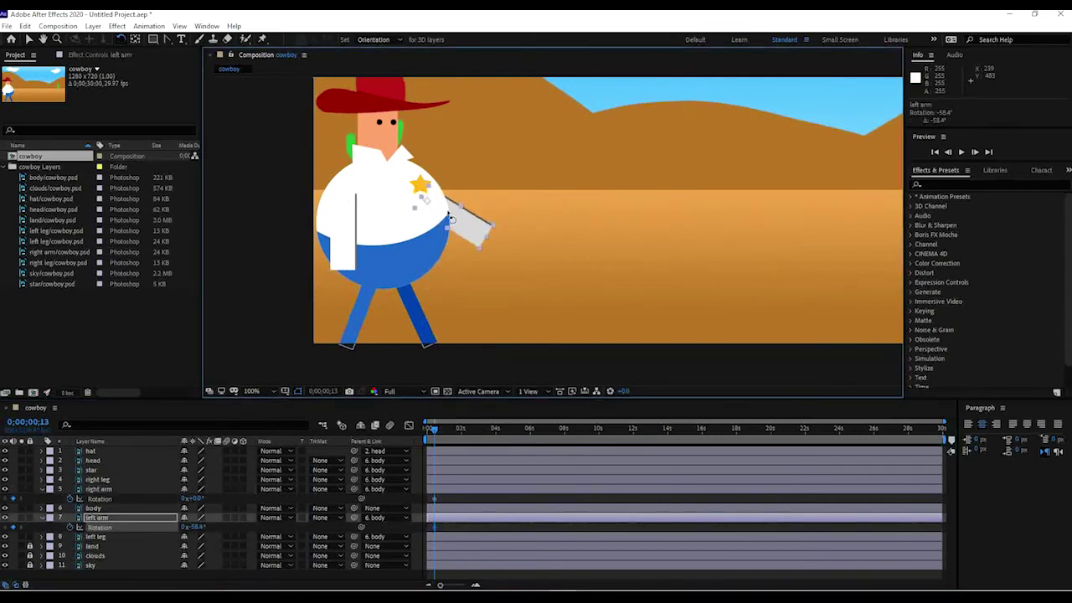
{"action": "left_click_drag", "start_coordinate": [356, 228], "coordinate": [333, 228]}
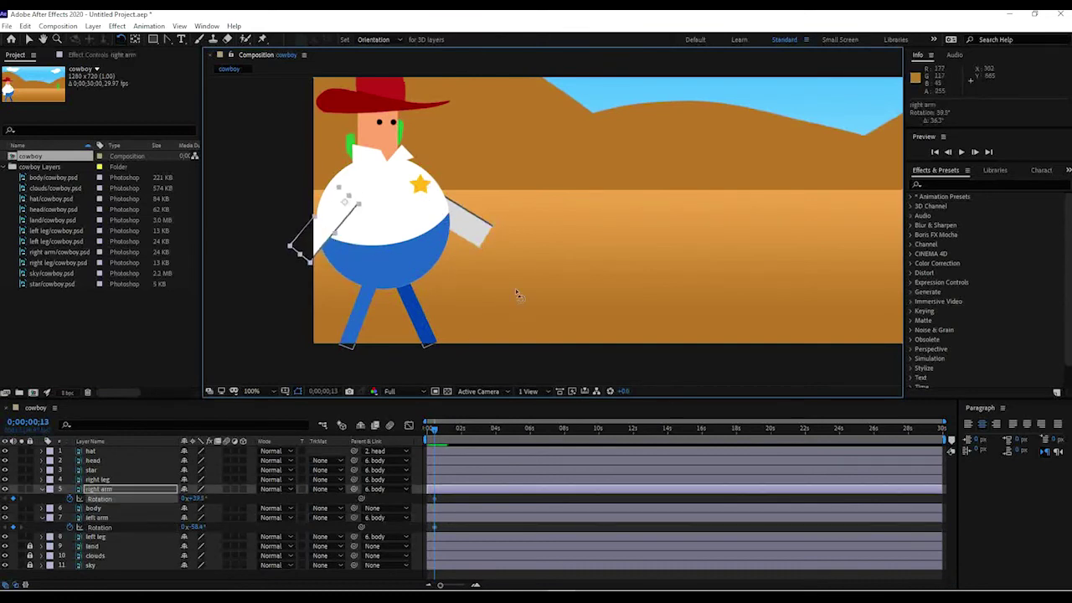
{"action": "left_click_drag", "start_coordinate": [414, 281], "coordinate": [403, 249]}
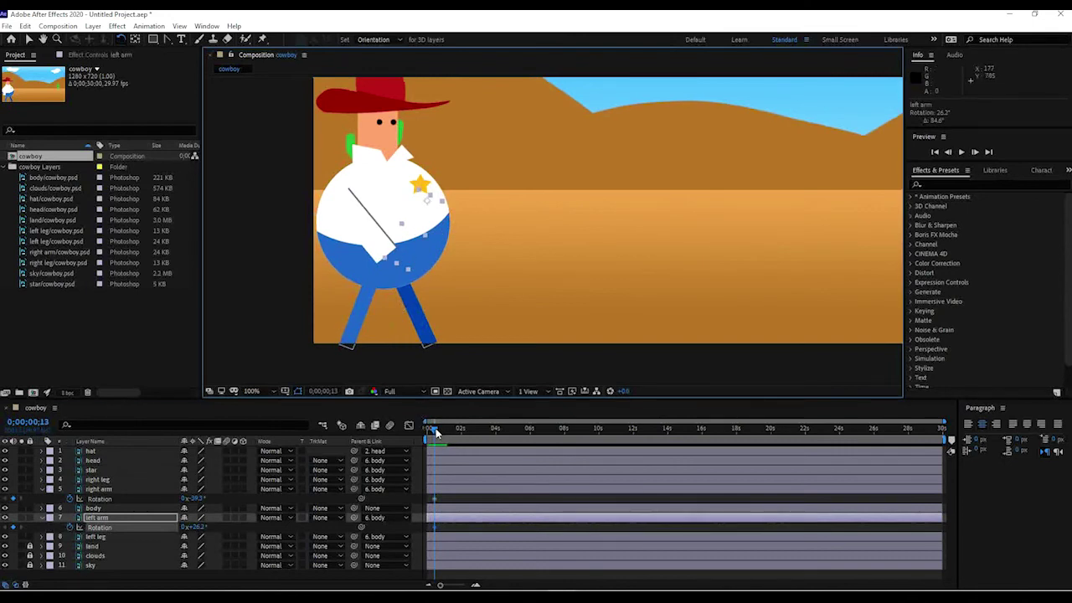
Step: At 0;00;02;17, swing the right arm back to about 27° and the left arm forward to about -47°
{"action": "left_click_drag", "start_coordinate": [436, 428], "coordinate": [475, 432]}
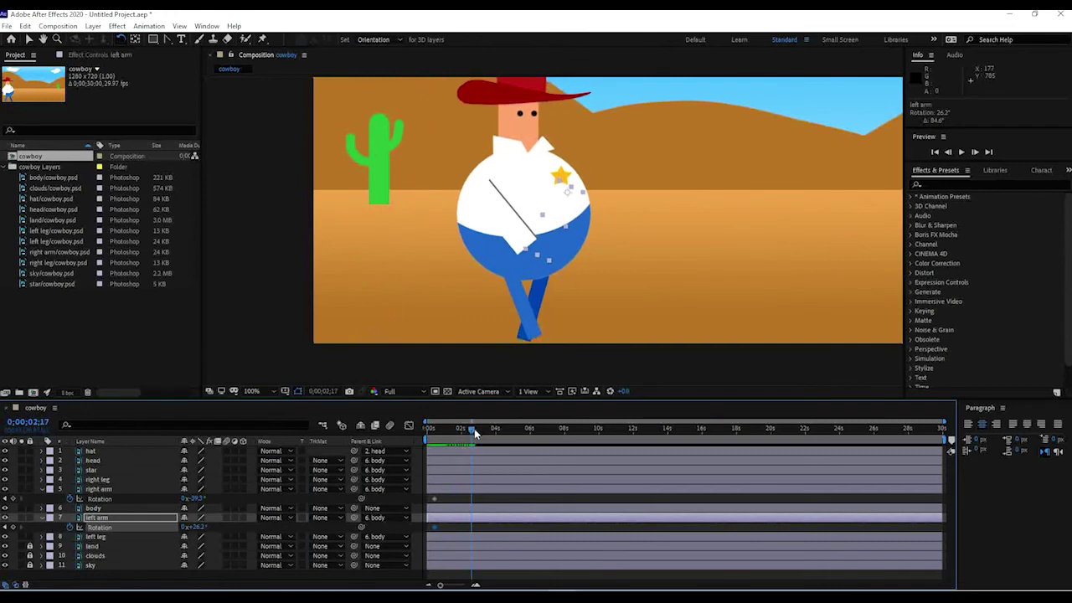
{"action": "left_click_drag", "start_coordinate": [535, 262], "coordinate": [486, 282]}
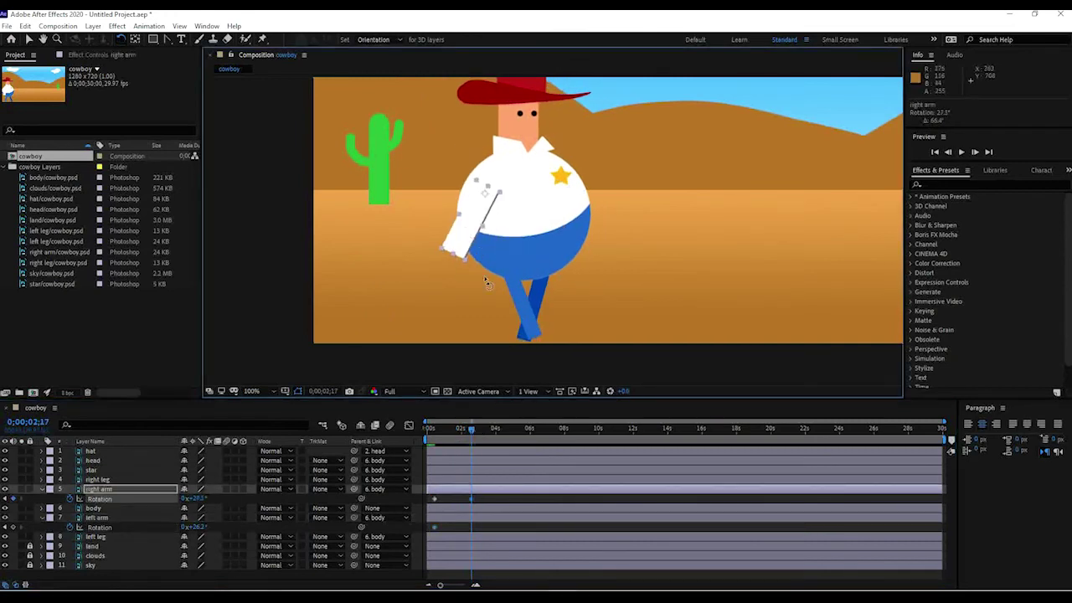
{"action": "left_click", "coordinate": [100, 519]}
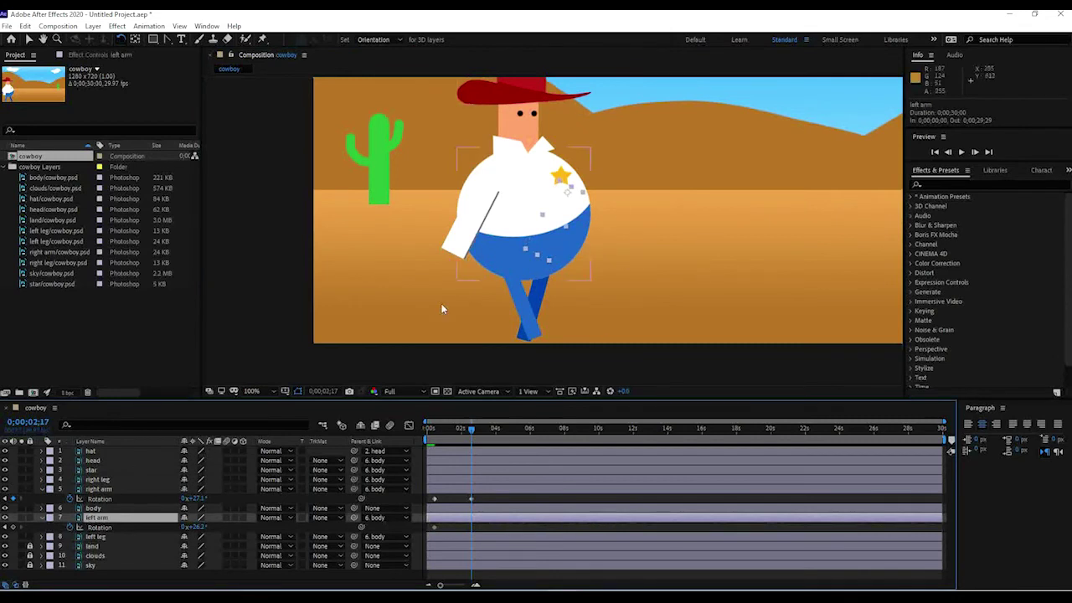
{"action": "left_click_drag", "start_coordinate": [555, 245], "coordinate": [620, 252]}
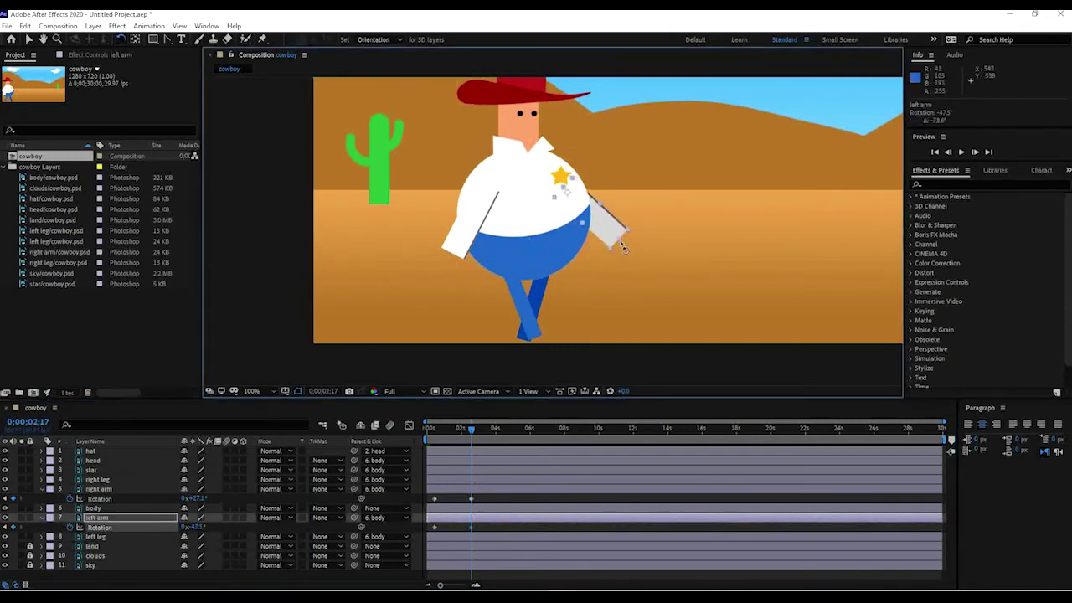
Step: Duplicate the first Rotation keyframe of the right arm and of the left arm at 0;00;04;20
{"action": "left_click_drag", "start_coordinate": [471, 428], "coordinate": [499, 450]}
{"action": "left_click_drag", "start_coordinate": [448, 499], "coordinate": [430, 501]}
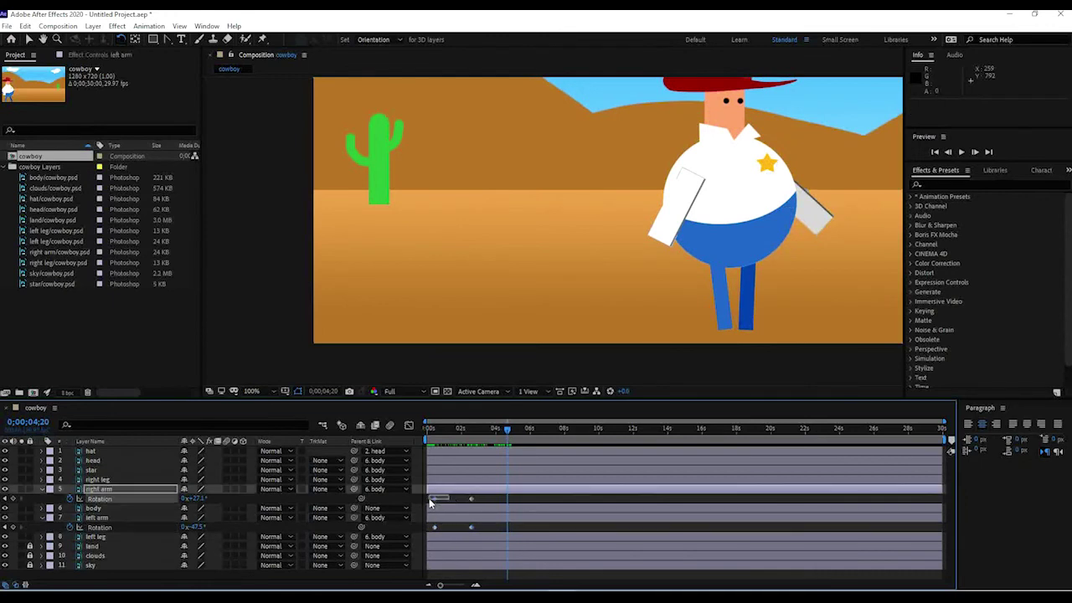
{"action": "key", "text": "ctrl+v"}
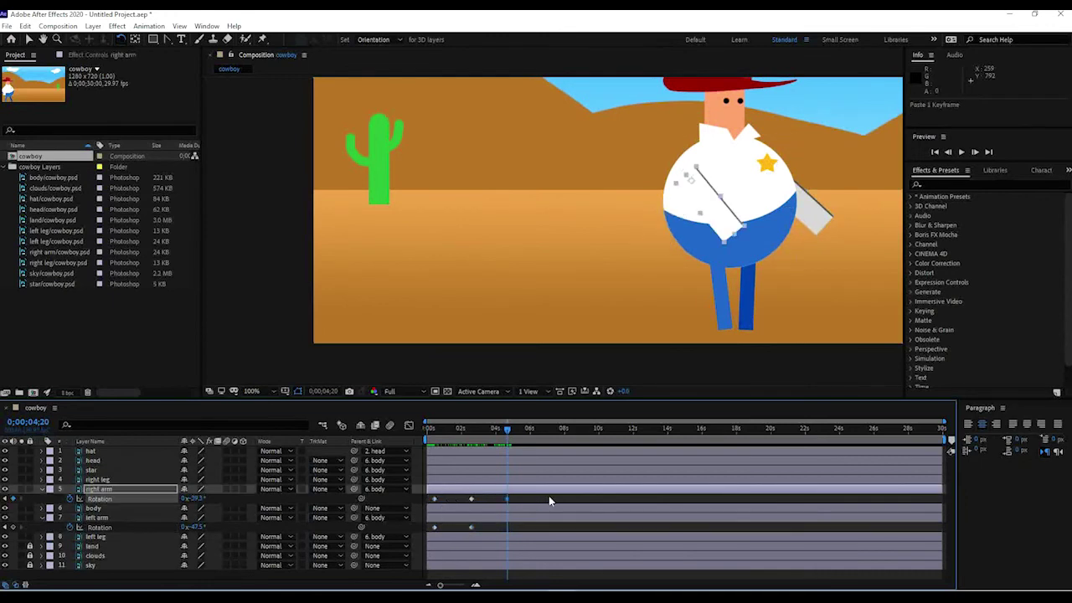
{"action": "left_click", "coordinate": [429, 528]}
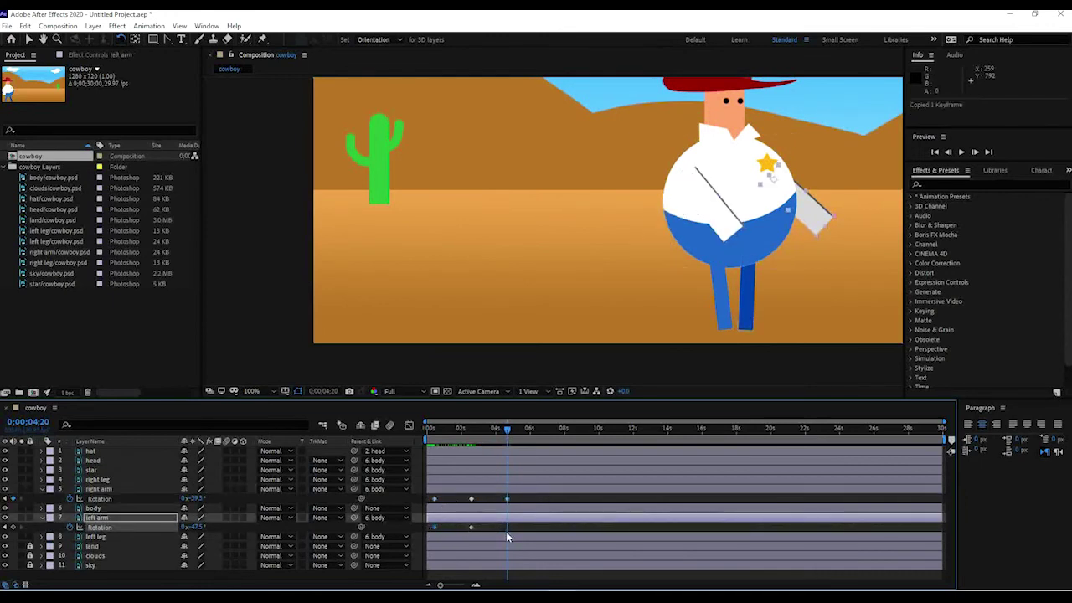
{"action": "key", "text": "ctrl+v"}
Step: Duplicate the second Rotation keyframe of the right arm and of the left arm at 0;00;06;22
{"action": "left_click_drag", "start_coordinate": [510, 428], "coordinate": [543, 437]}
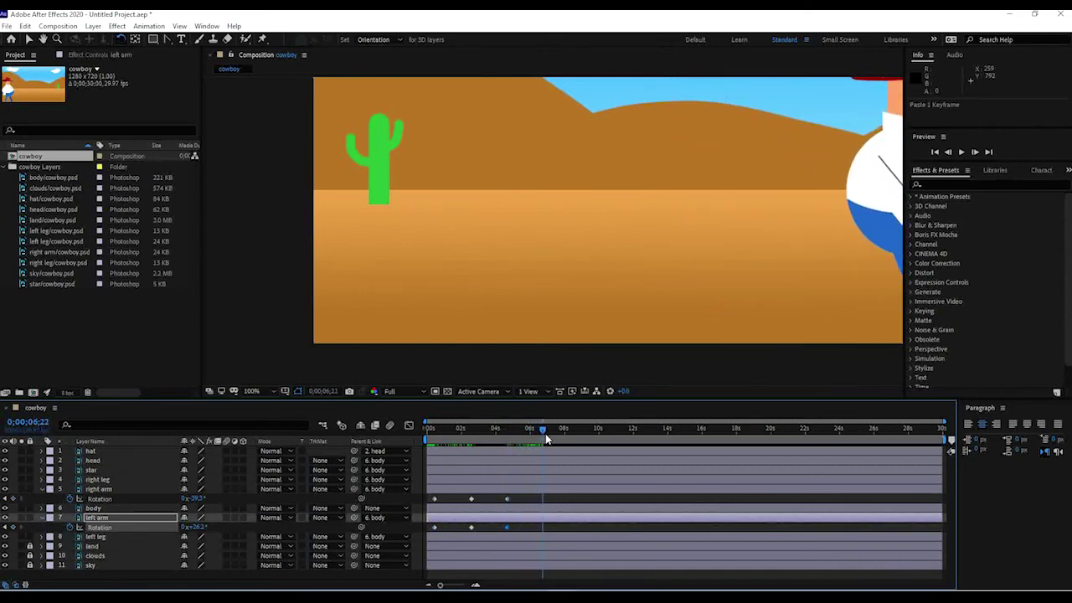
{"action": "left_click", "coordinate": [470, 500]}
{"action": "key", "text": "ctrl+c"}
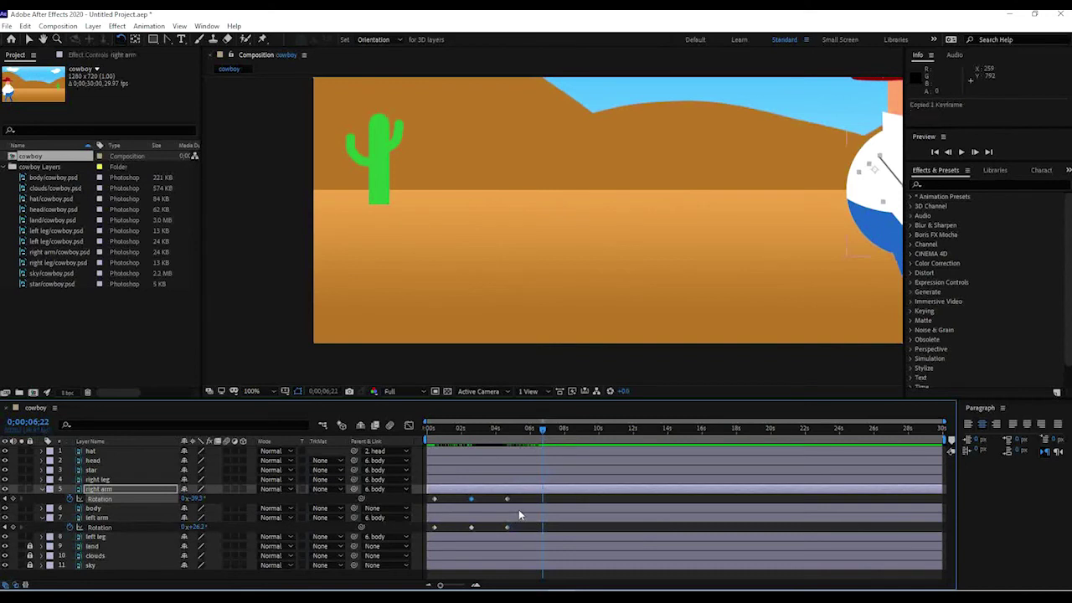
{"action": "key", "text": "ctrl+v"}
{"action": "left_click", "coordinate": [472, 528]}
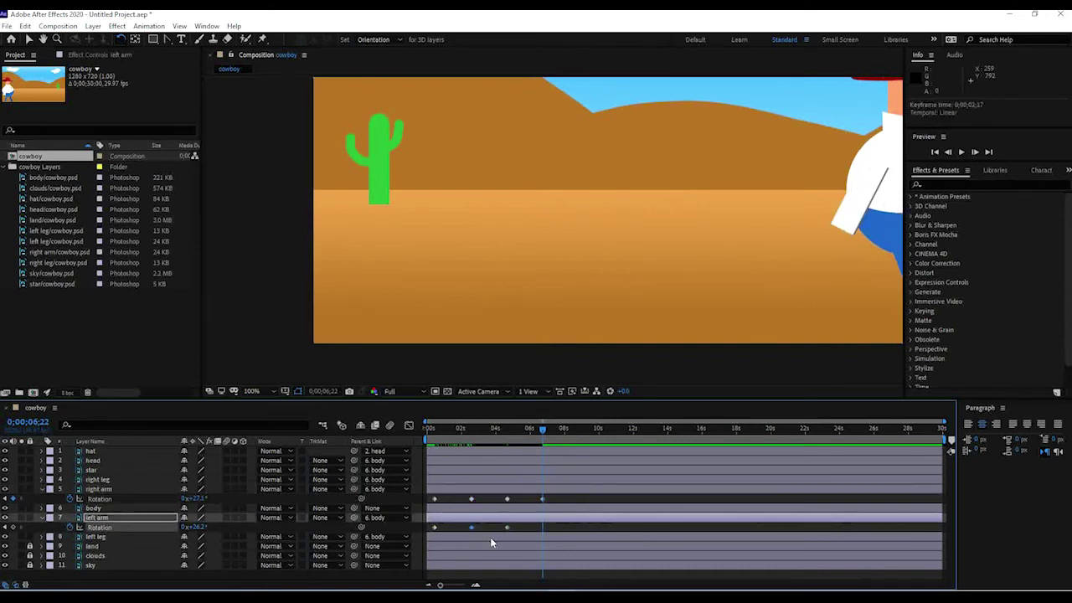
{"action": "key", "text": "ctrl+v"}
Step: Scrub back through the walk to check the arm swing, and collapse the right arm and left arm properties
{"action": "left_click_drag", "start_coordinate": [689, 311], "coordinate": [512, 355]}
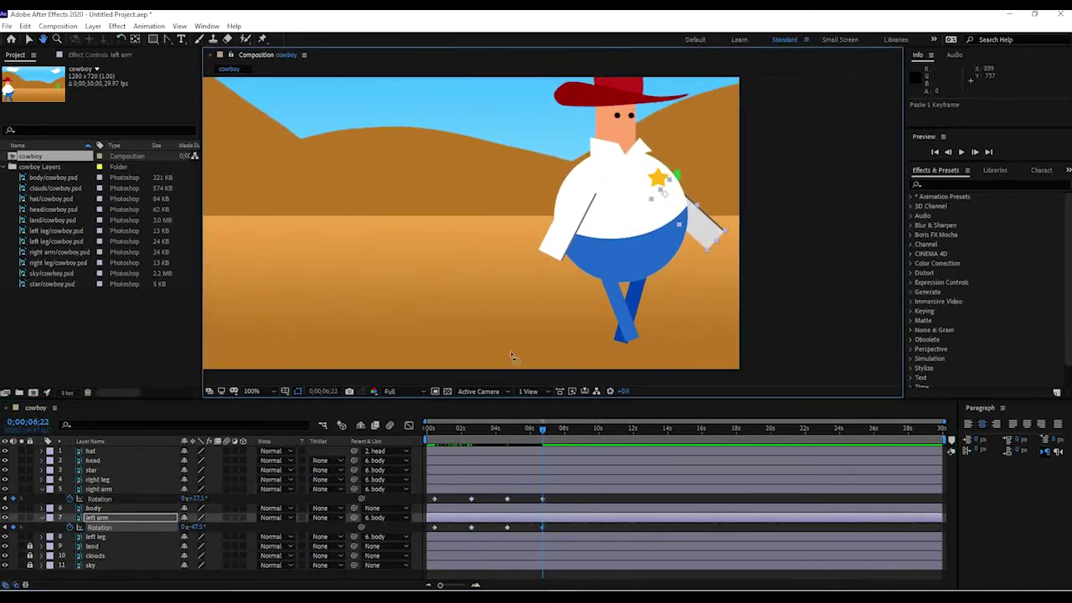
{"action": "left_click_drag", "start_coordinate": [542, 428], "coordinate": [467, 425]}
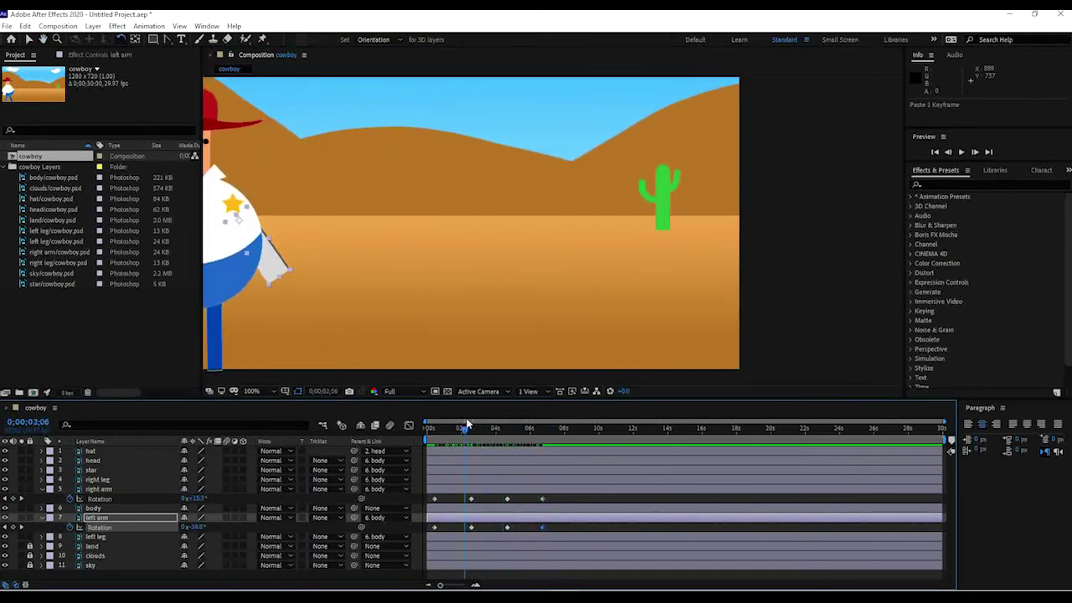
{"action": "left_click", "coordinate": [473, 493]}
{"action": "key", "text": "u"}
{"action": "left_click", "coordinate": [477, 508]}
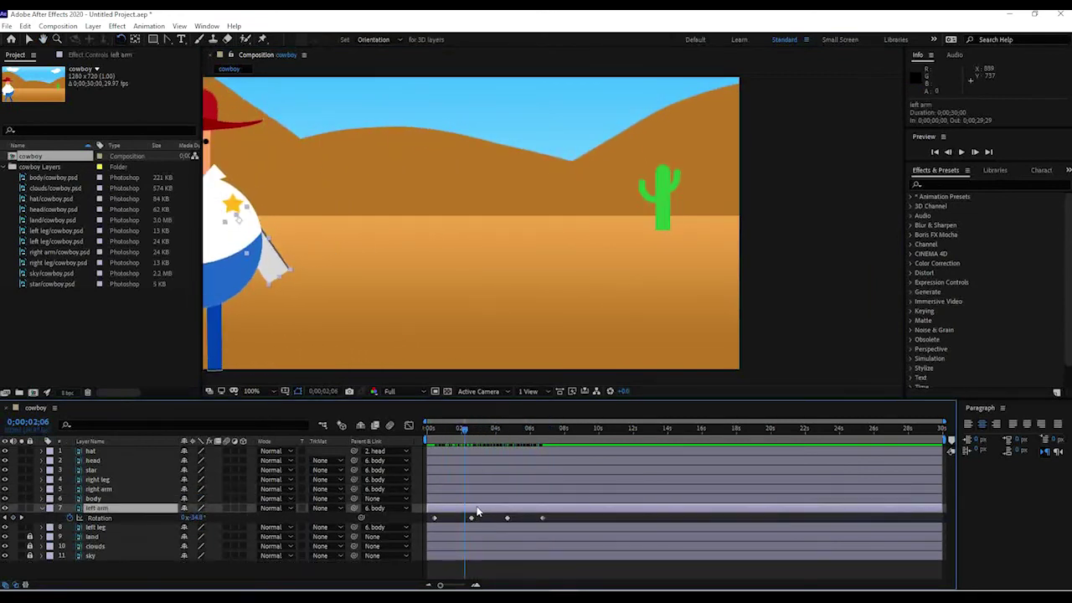
{"action": "key", "text": "u"}
Step: Reveal Rotation on the head layer and enable keyframing for it at 0;00;01;04
{"action": "left_click", "coordinate": [125, 460]}
{"action": "left_click_drag", "start_coordinate": [258, 296], "coordinate": [436, 305]}
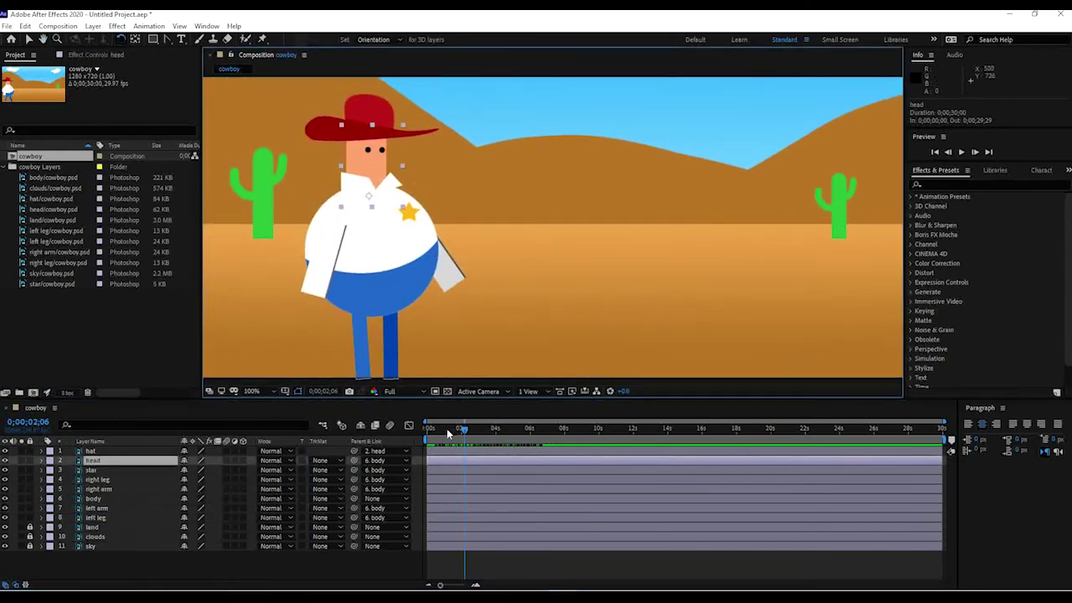
{"action": "left_click_drag", "start_coordinate": [463, 428], "coordinate": [447, 428]}
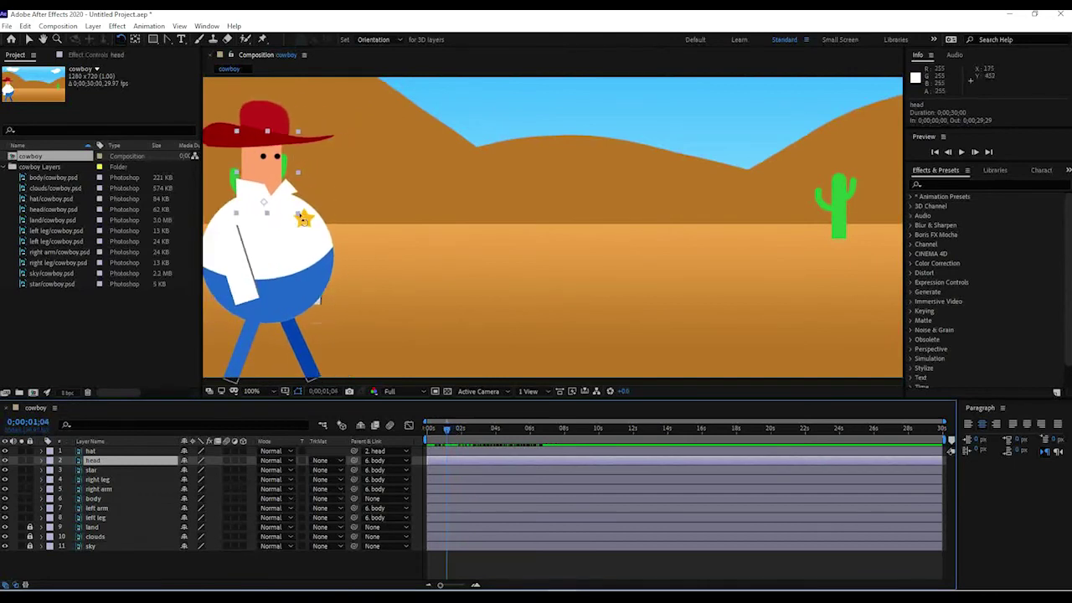
{"action": "key", "text": "r"}
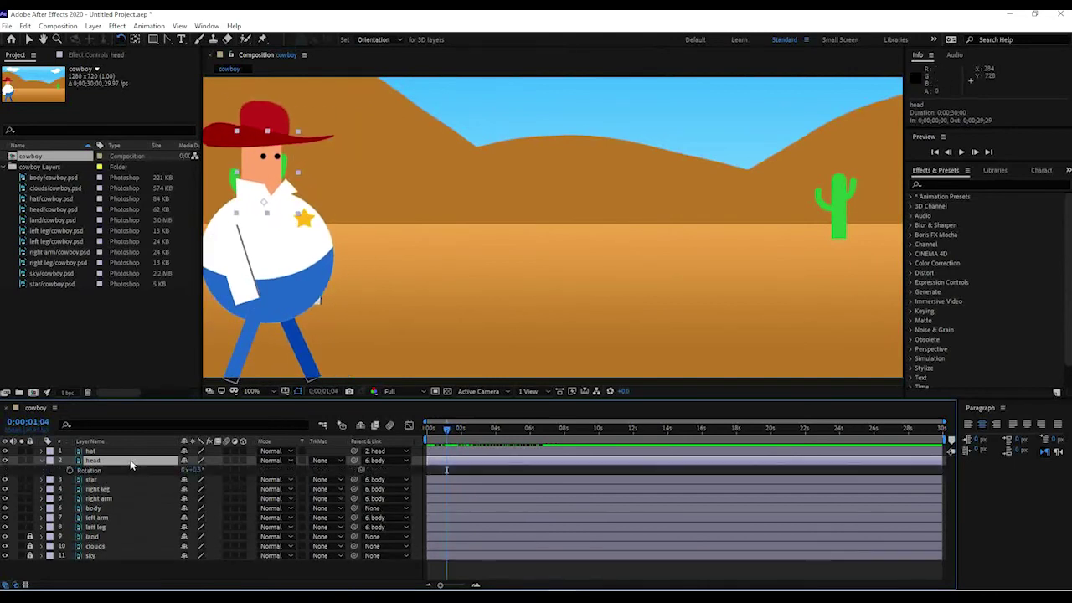
{"action": "left_click", "coordinate": [70, 471]}
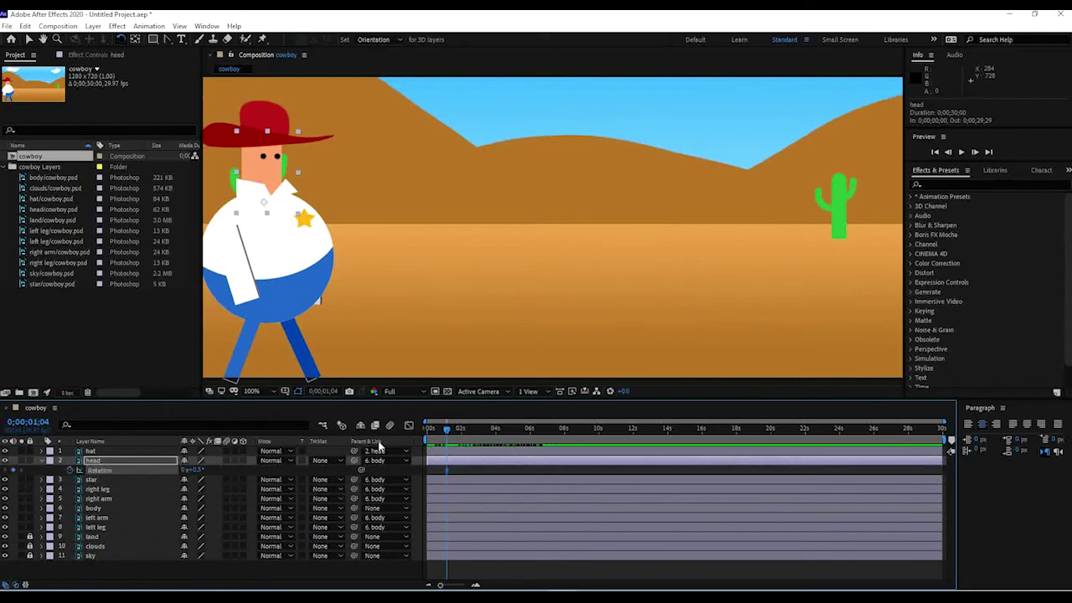
Step: Tilt the head back at 0;00;02;05, and tilt it forward to about 5° roughly one second further on
{"action": "key", "text": "space"}
{"action": "key", "text": "space"}
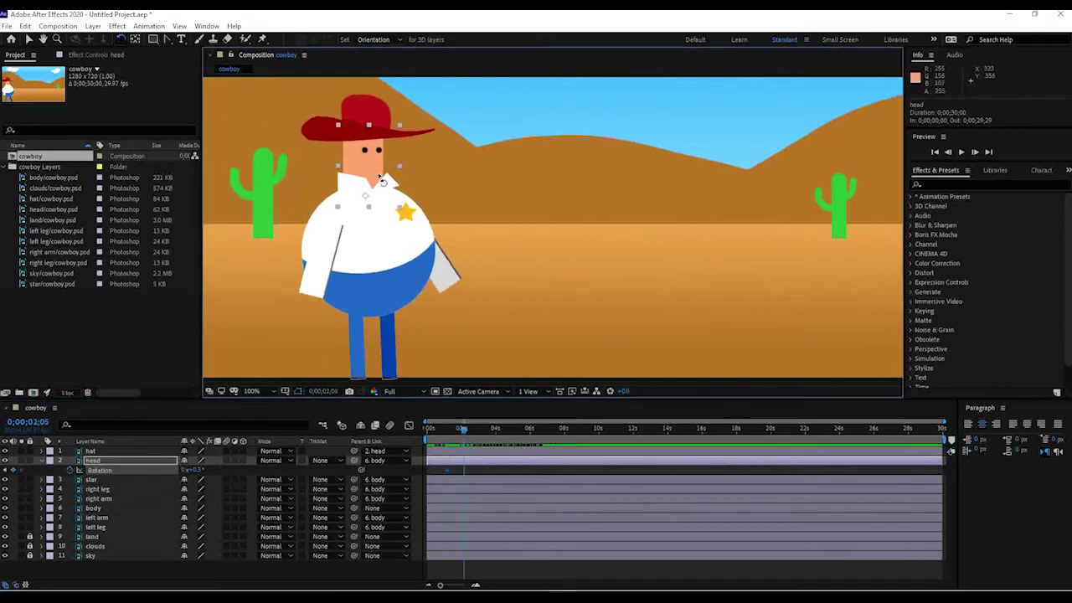
{"action": "left_click_drag", "start_coordinate": [382, 179], "coordinate": [373, 173]}
{"action": "left_click_drag", "start_coordinate": [463, 428], "coordinate": [482, 431]}
{"action": "mouse_move", "coordinate": [468, 175]}
{"action": "left_mouse_down"}
{"action": "mouse_move", "coordinate": [482, 176]}
{"action": "mouse_move", "coordinate": [473, 174]}
{"action": "left_mouse_up"}
Step: Tilt the head back to about -9° at 0;00;04;07 and forward to about 3° at 0;00;05;13
{"action": "left_click_drag", "start_coordinate": [484, 432], "coordinate": [499, 430]}
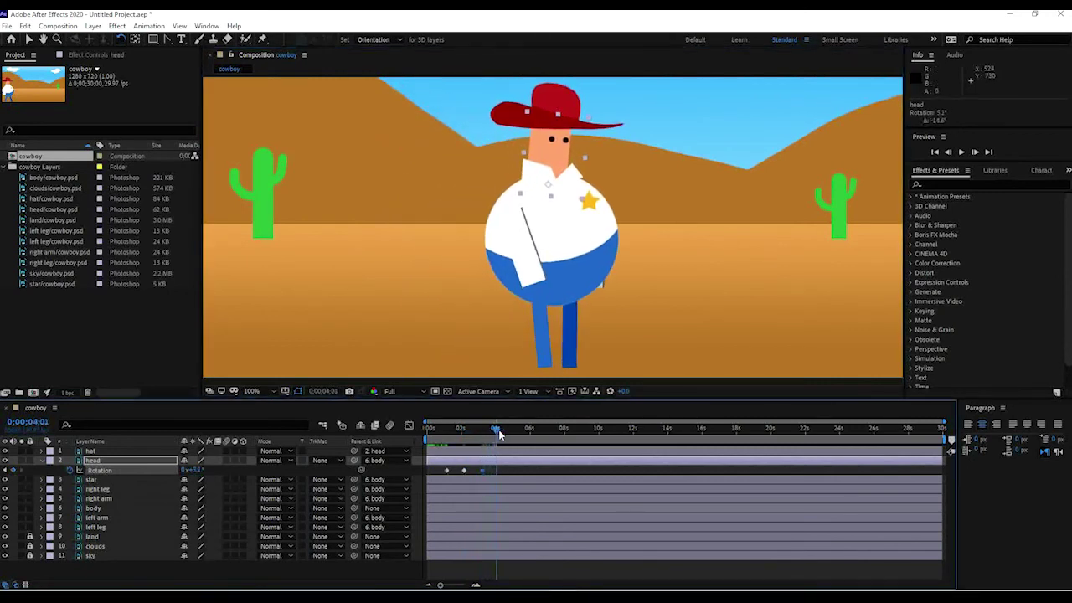
{"action": "left_click_drag", "start_coordinate": [587, 163], "coordinate": [575, 169]}
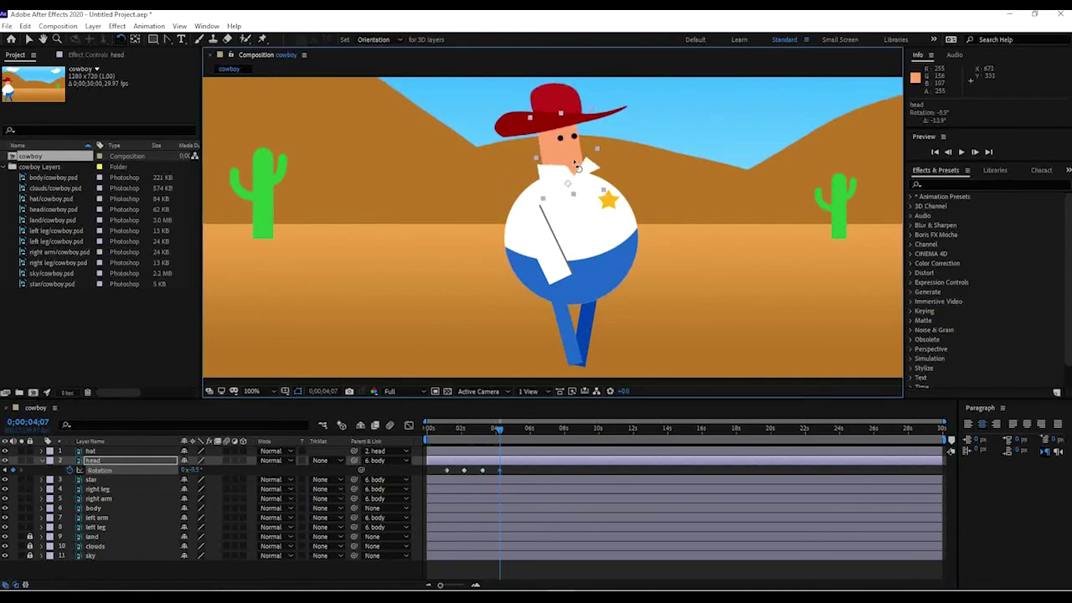
{"action": "left_click_drag", "start_coordinate": [500, 431], "coordinate": [521, 433]}
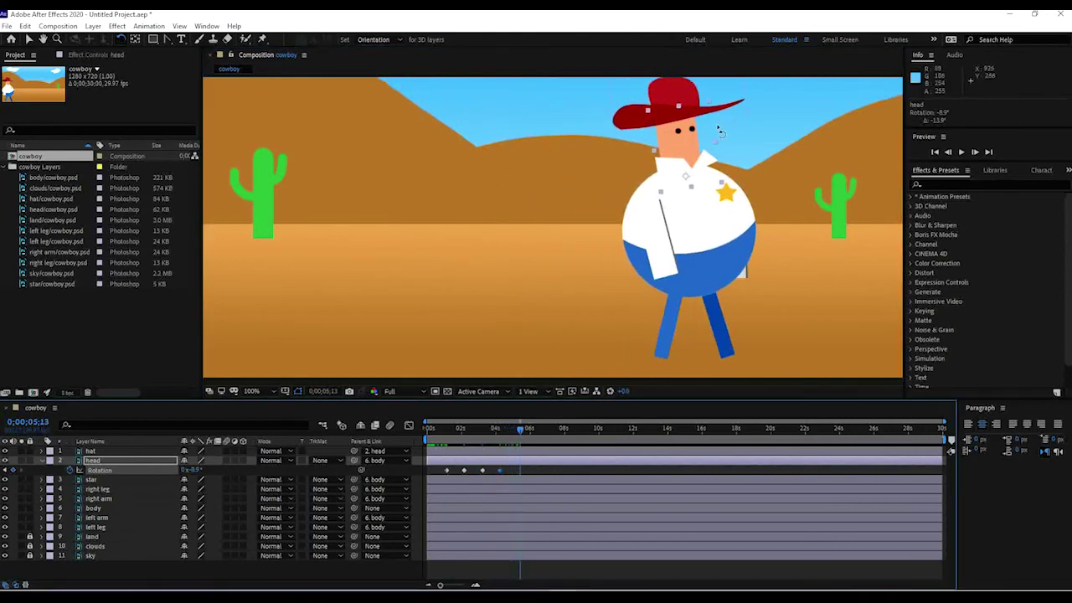
{"action": "left_click_drag", "start_coordinate": [687, 153], "coordinate": [693, 152]}
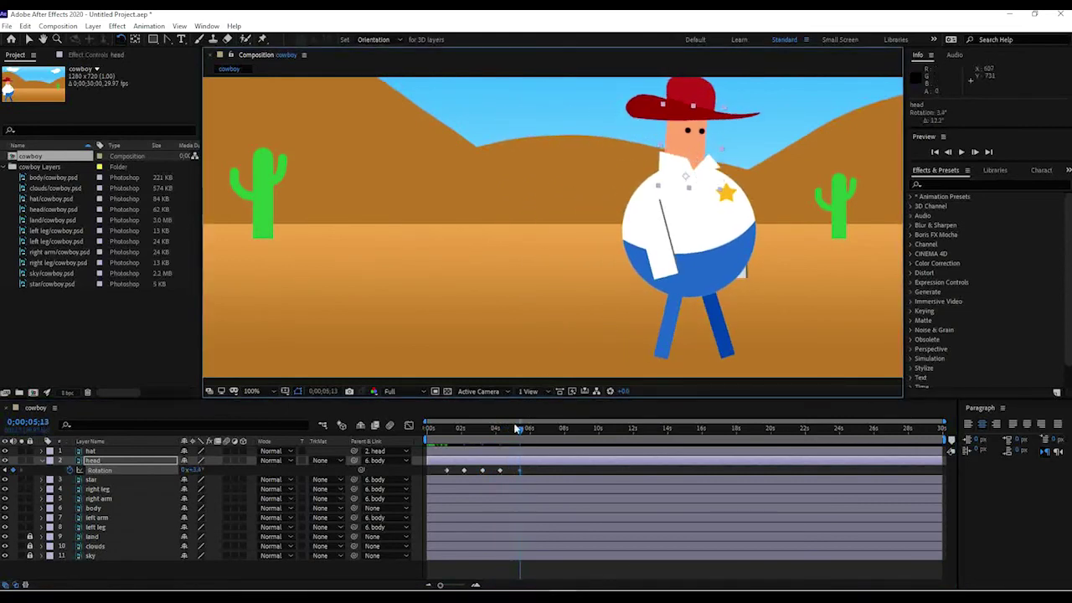
Step: Add another head tilt keyframe at 0;00;06;08 and tilt the head forward to about 5° at 0;00;07;01
{"action": "left_click_drag", "start_coordinate": [520, 429], "coordinate": [533, 430]}
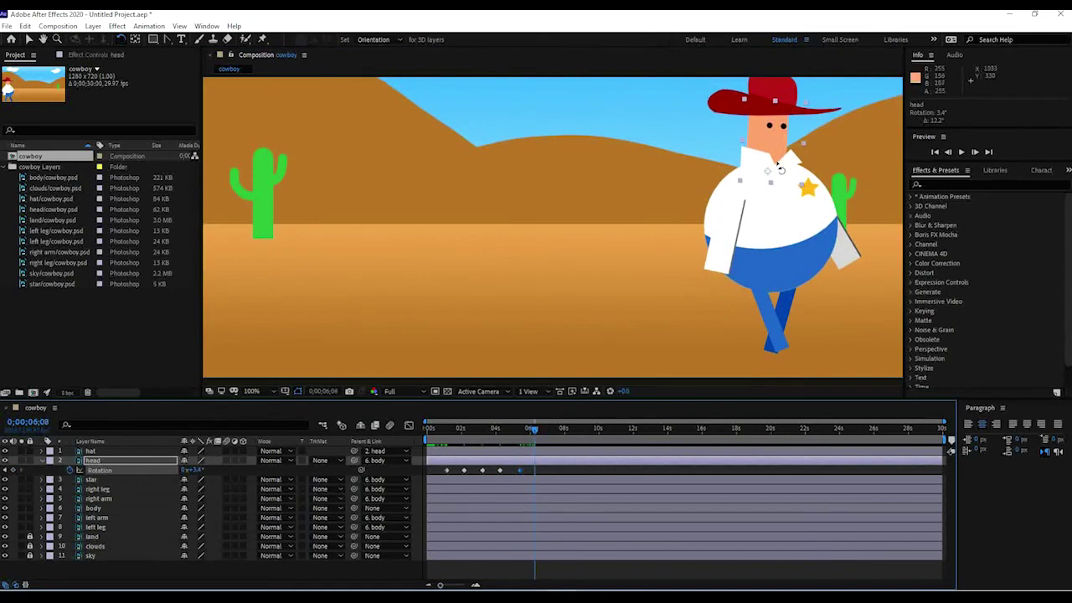
{"action": "left_click_drag", "start_coordinate": [647, 234], "coordinate": [652, 293]}
{"action": "left_click_drag", "start_coordinate": [530, 430], "coordinate": [548, 430]}
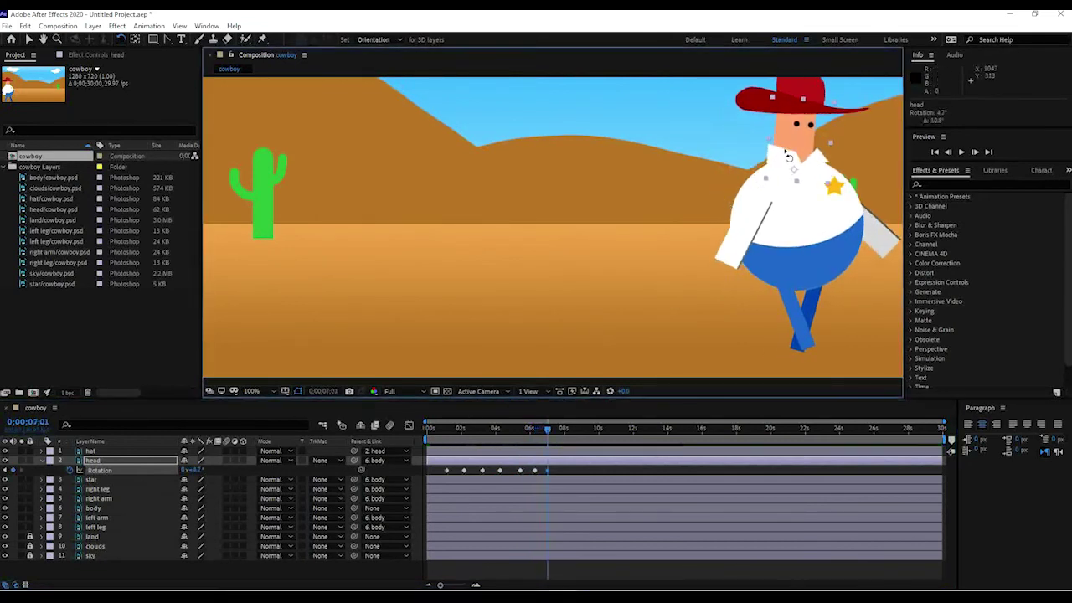
Step: Collapse the head's Rotation and enable Position keyframing on the hat layer at about 0;00;00;25
{"action": "left_click", "coordinate": [453, 429]}
{"action": "left_click_drag", "start_coordinate": [453, 429], "coordinate": [441, 430]}
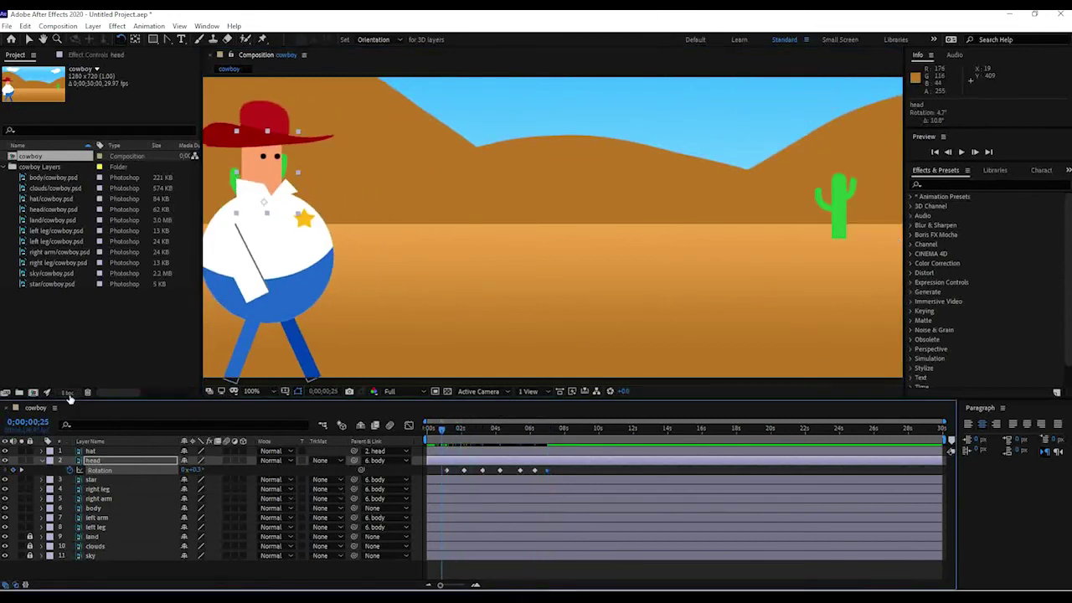
{"action": "left_click", "coordinate": [110, 460]}
{"action": "key", "text": "u"}
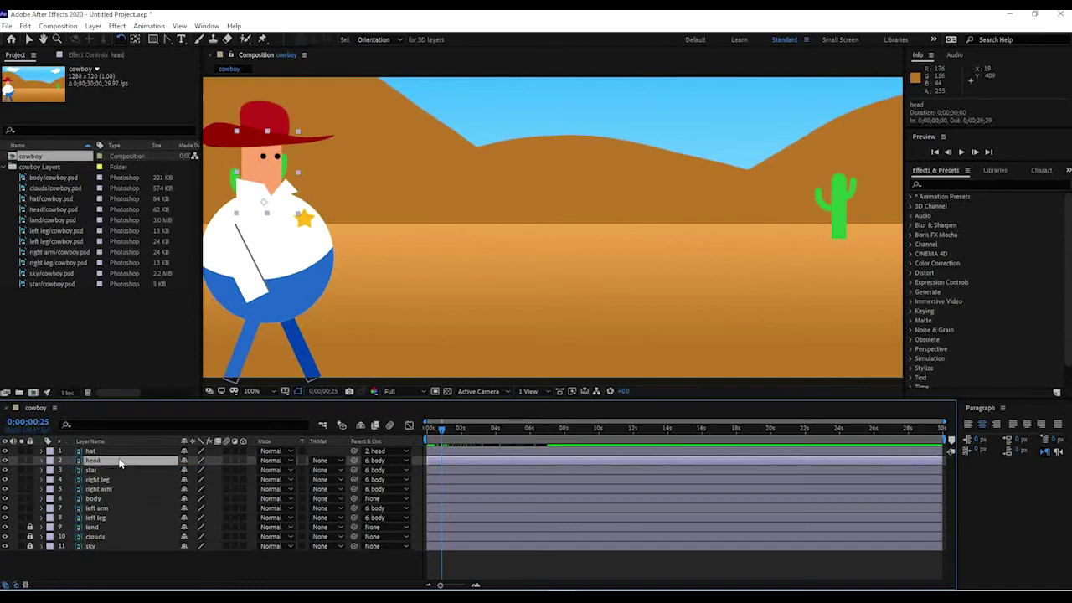
{"action": "key", "text": "ctrl+Up"}
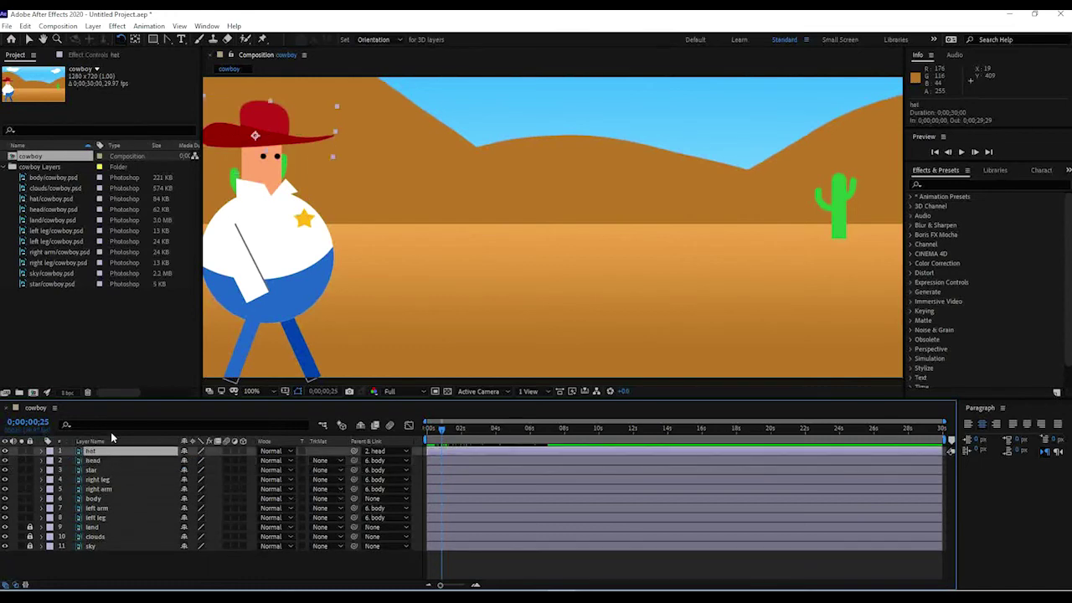
{"action": "key", "text": "p"}
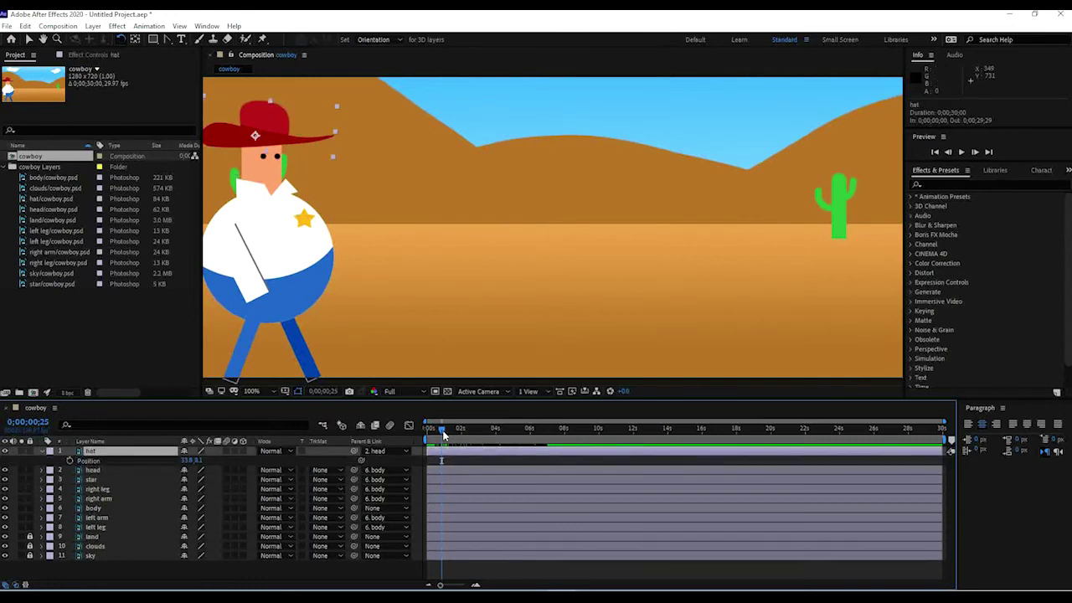
{"action": "left_click_drag", "start_coordinate": [443, 432], "coordinate": [462, 431]}
{"action": "left_click", "coordinate": [70, 460]}
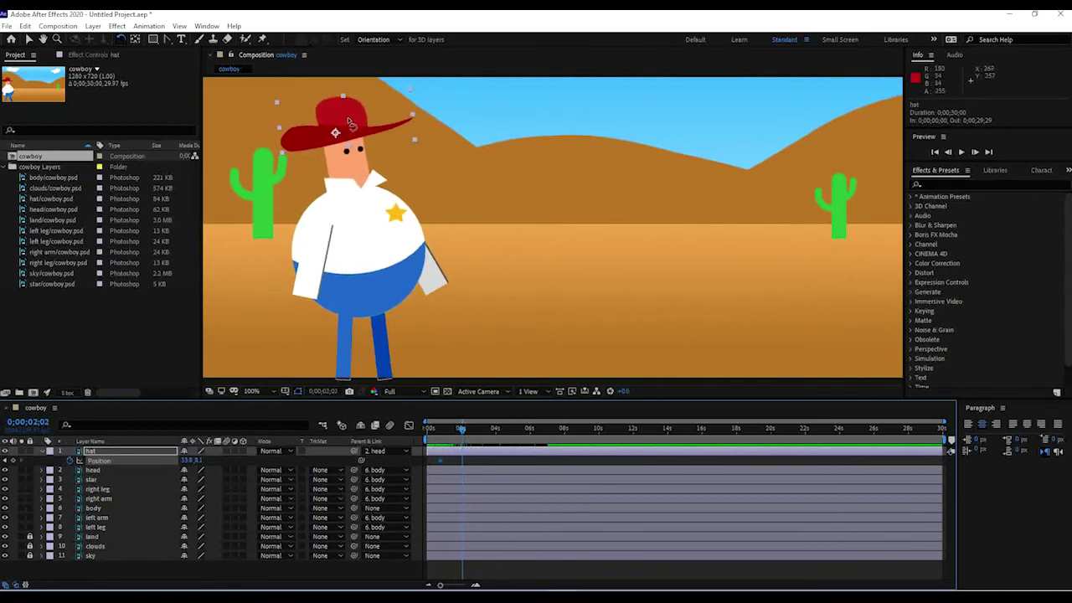
Step: Raise the hat off the head to about 29, -11 at 0;00;02;02 and lower it to about 31, 12 at 0;00;01;16
{"action": "left_click", "coordinate": [28, 40]}
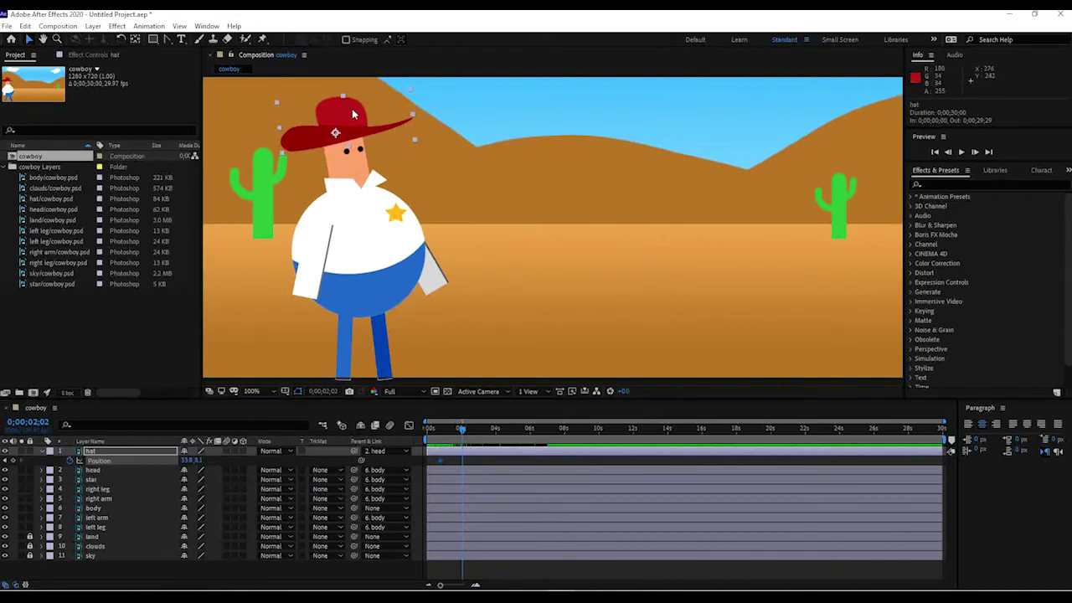
{"action": "left_click_drag", "start_coordinate": [351, 108], "coordinate": [347, 99]}
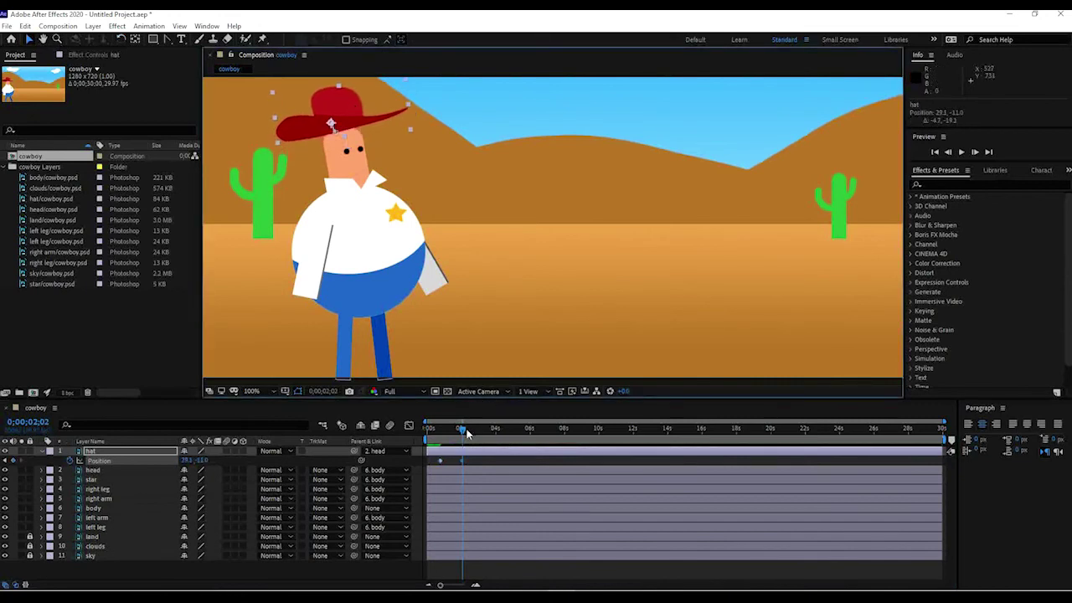
{"action": "mouse_move", "coordinate": [467, 432]}
{"action": "left_mouse_down"}
{"action": "mouse_move", "coordinate": [444, 425]}
{"action": "mouse_move", "coordinate": [466, 428]}
{"action": "mouse_move", "coordinate": [453, 427]}
{"action": "left_mouse_up"}
{"action": "left_click_drag", "start_coordinate": [303, 109], "coordinate": [302, 122]}
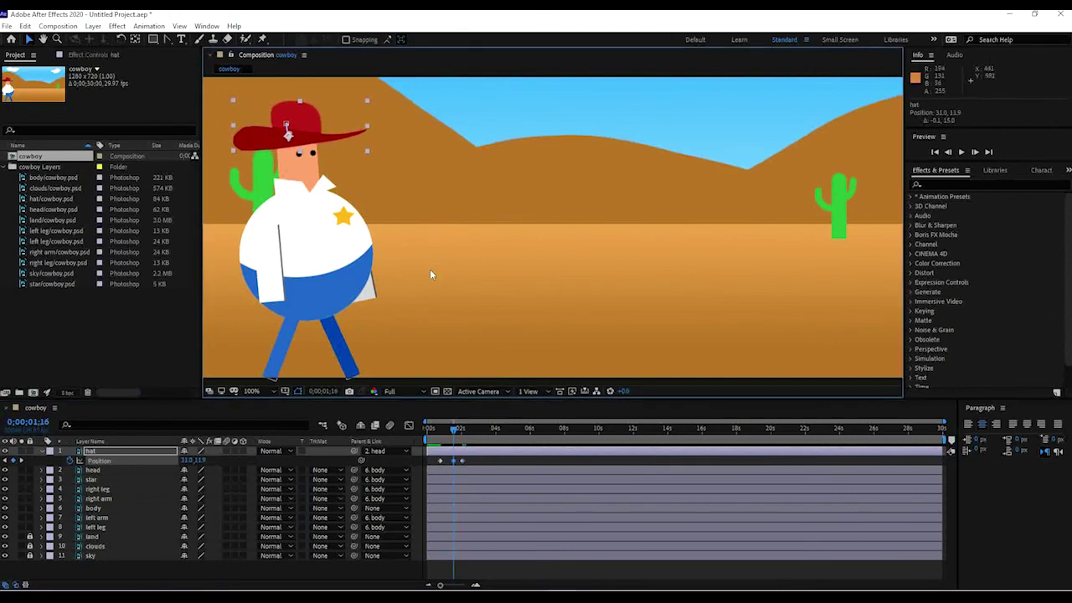
Step: Copy the hat's last two Position keyframes and paste them repeatedly from 0;00;02;19 until past six seconds
{"action": "left_click_drag", "start_coordinate": [454, 428], "coordinate": [472, 430]}
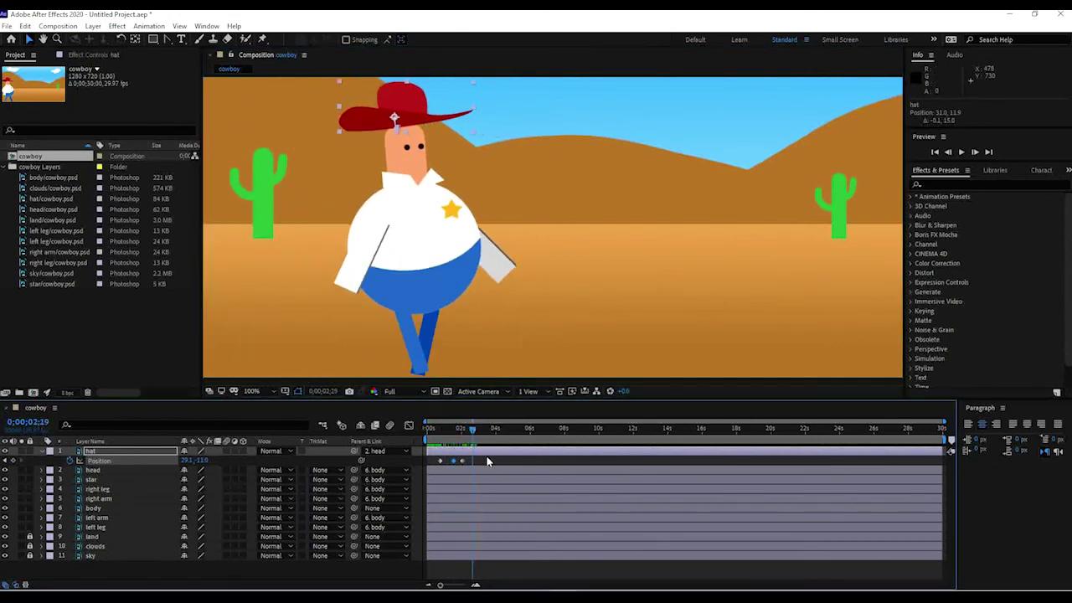
{"action": "key", "text": "ctrl+c"}
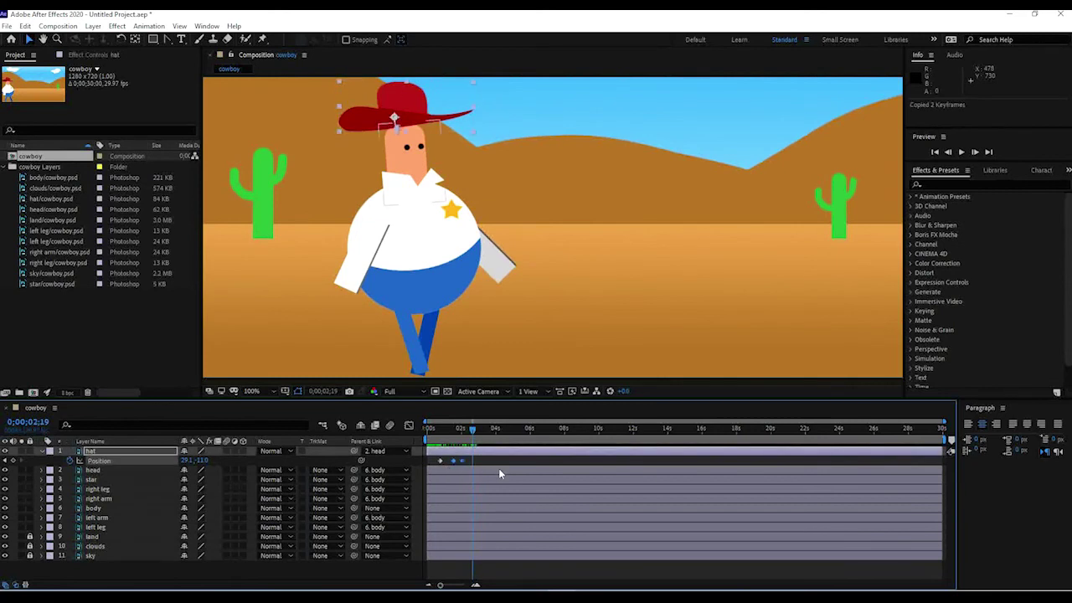
{"action": "key", "text": "ctrl+v"}
{"action": "left_click_drag", "start_coordinate": [473, 429], "coordinate": [453, 445]}
{"action": "key", "text": "ctrl+v"}
{"action": "key", "text": "ctrl+v"}
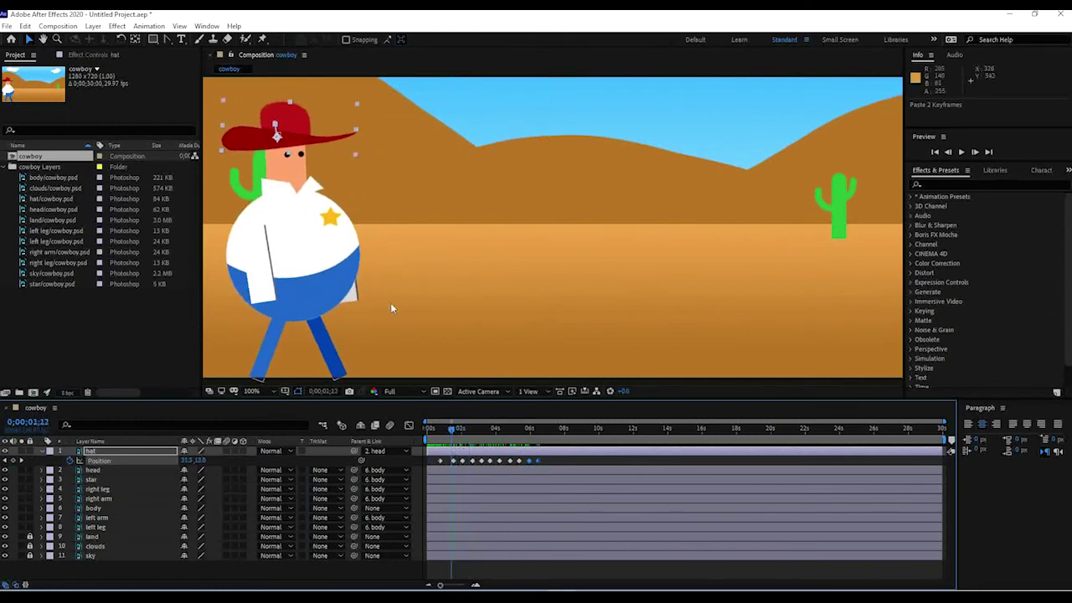
Step: Collapse the Position property of the hat layer
{"action": "left_click", "coordinate": [338, 221]}
{"action": "left_click", "coordinate": [435, 457]}
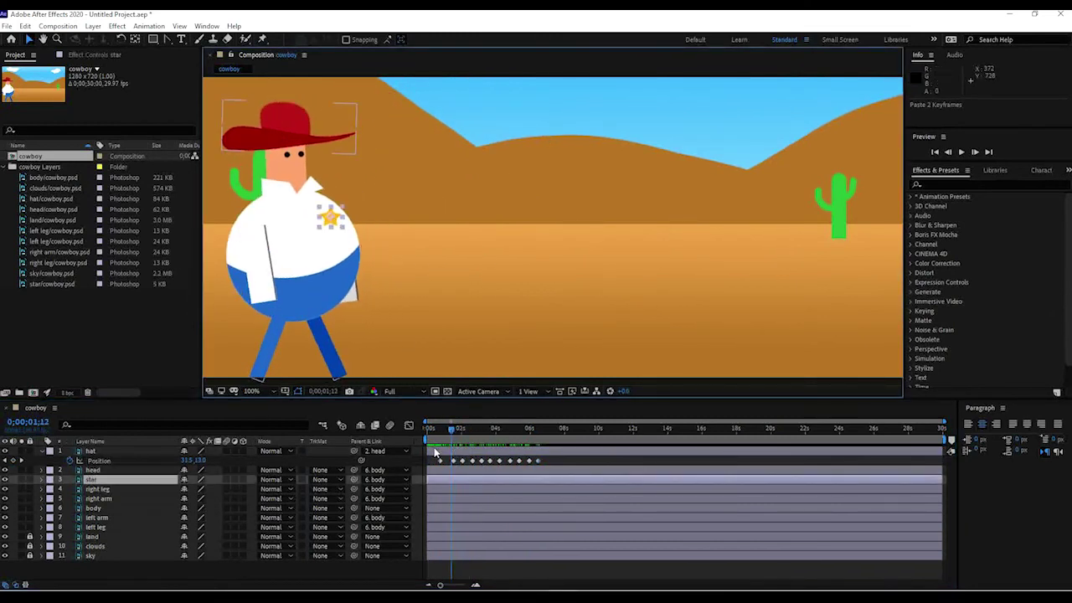
{"action": "key", "text": "p"}
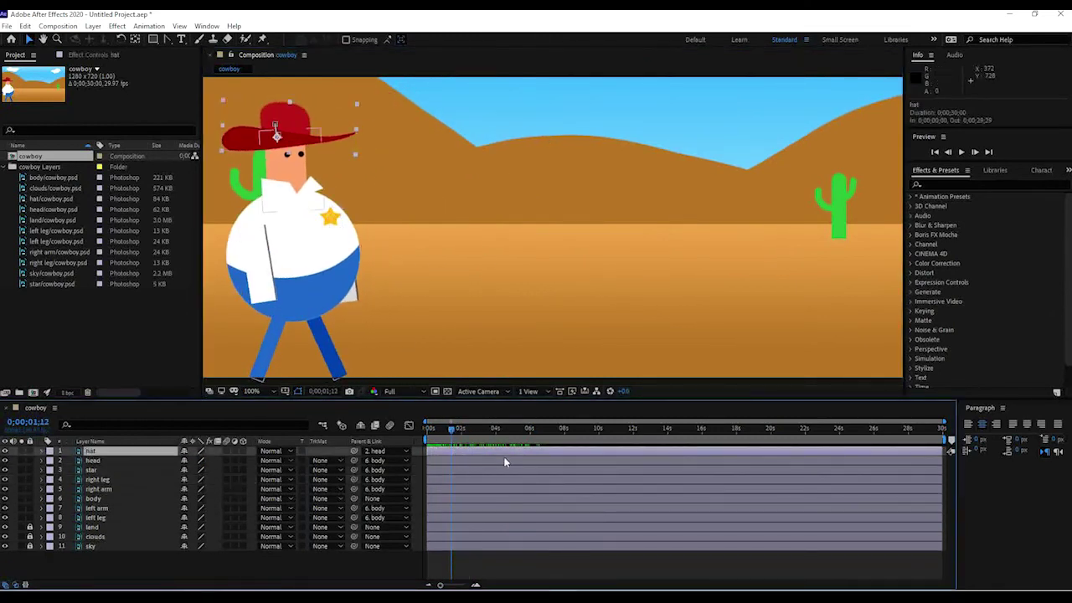
Step: Enable Rotation keyframing on the star layer at 0;00;01;02
{"action": "left_click", "coordinate": [112, 469]}
{"action": "key", "text": "r"}
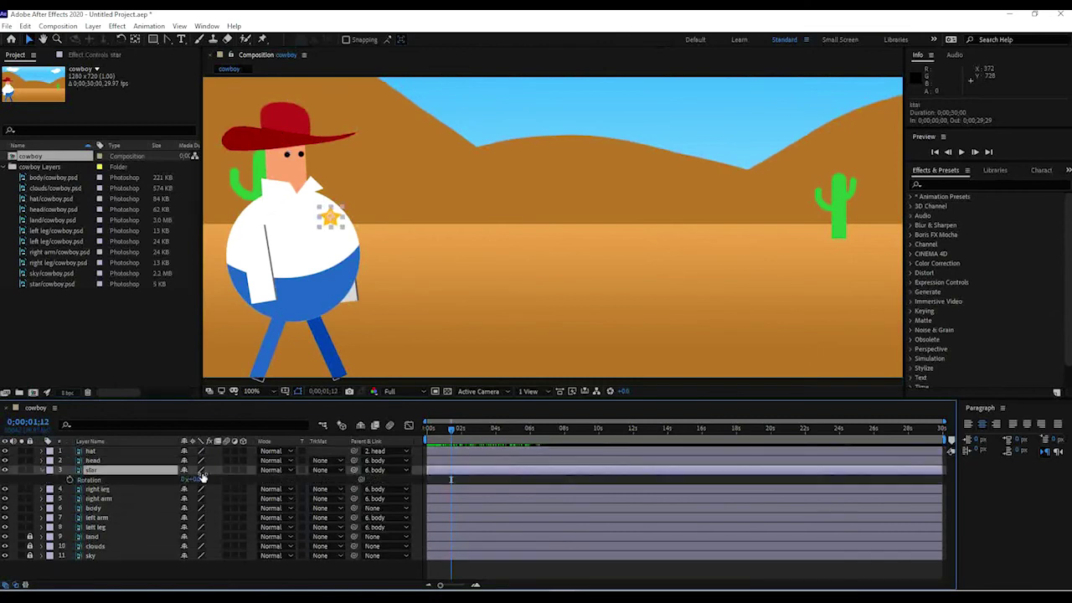
{"action": "left_click_drag", "start_coordinate": [442, 428], "coordinate": [446, 429]}
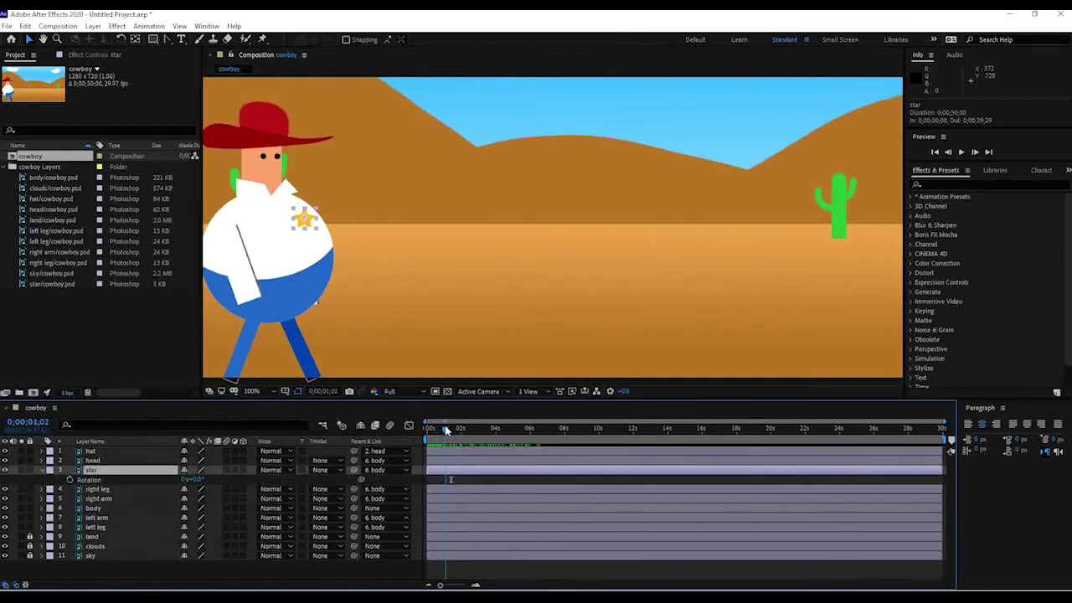
{"action": "key", "text": "w"}
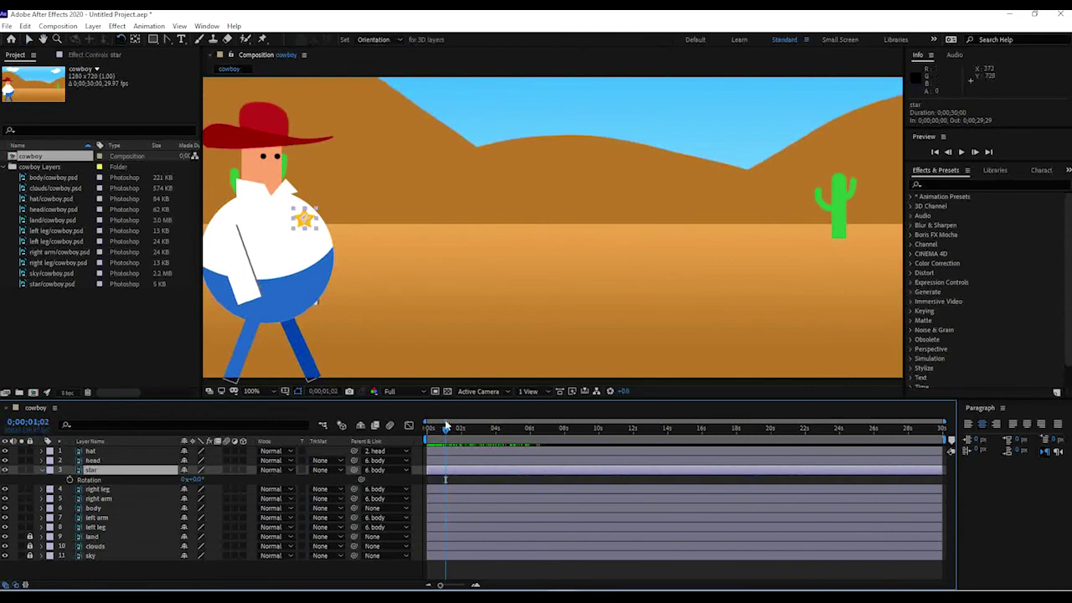
{"action": "left_click", "coordinate": [70, 480]}
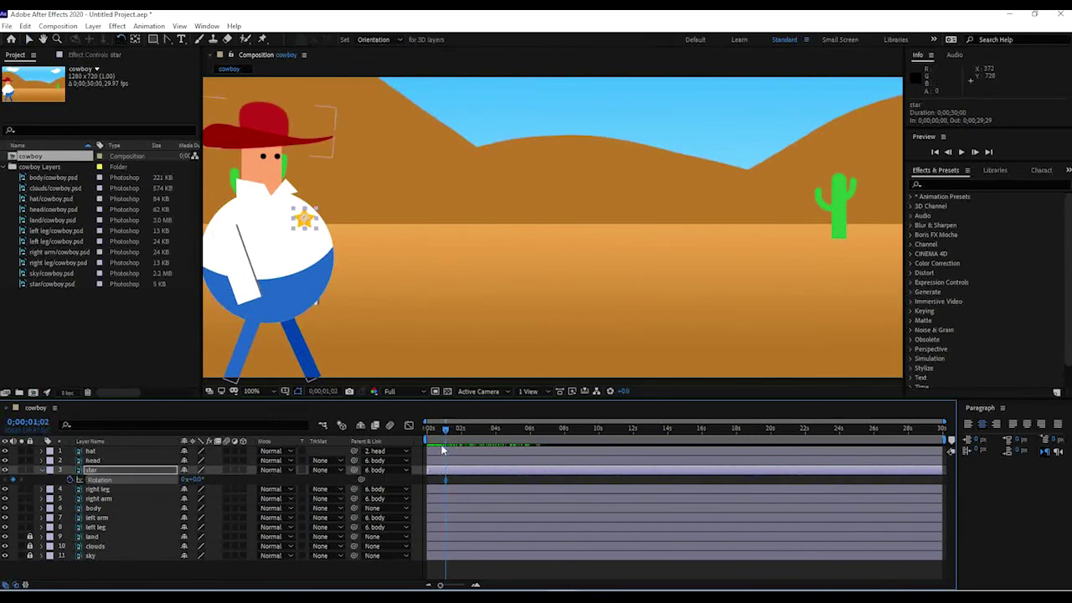
Step: Rotate the star to about -21.6° at 0;00;01;20 and to about 14.7° at 0;00;02;04
{"action": "left_click_drag", "start_coordinate": [446, 428], "coordinate": [457, 427]}
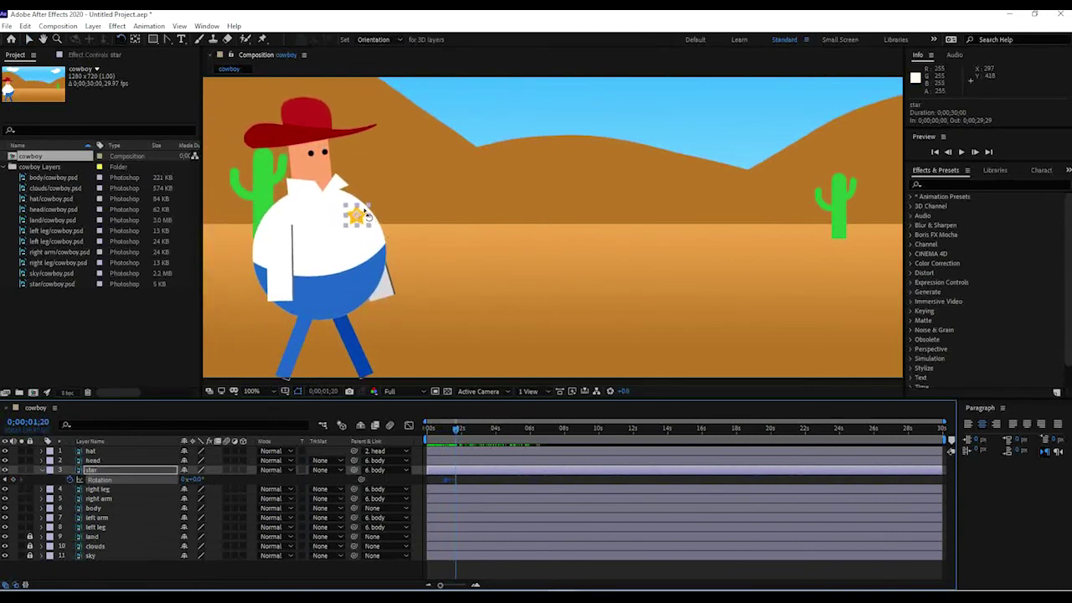
{"action": "left_click_drag", "start_coordinate": [366, 214], "coordinate": [372, 224]}
{"action": "left_click_drag", "start_coordinate": [459, 437], "coordinate": [463, 434]}
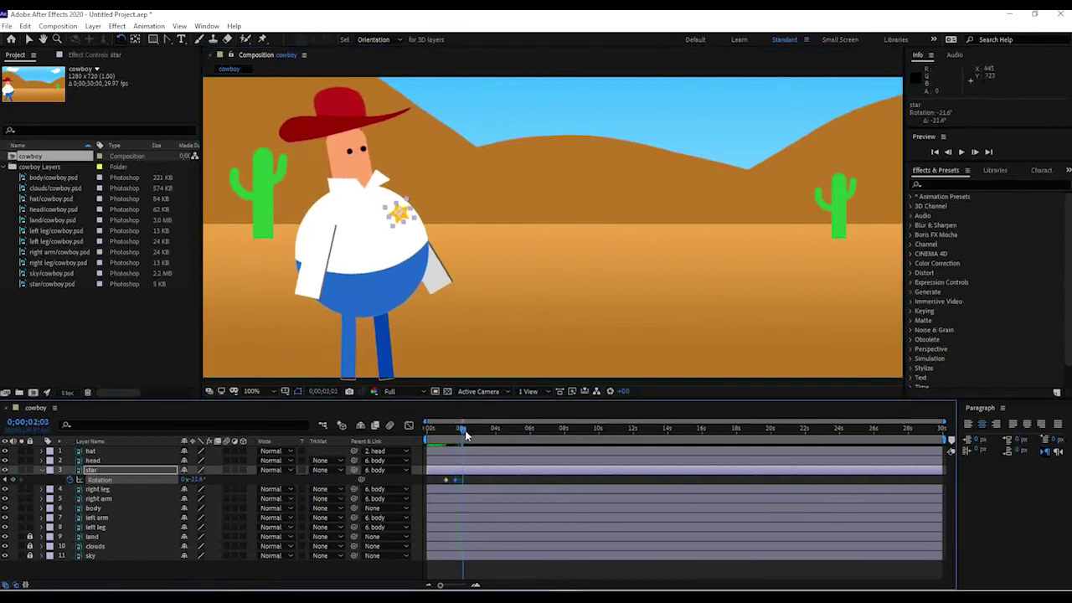
{"action": "left_click_drag", "start_coordinate": [402, 220], "coordinate": [397, 197]}
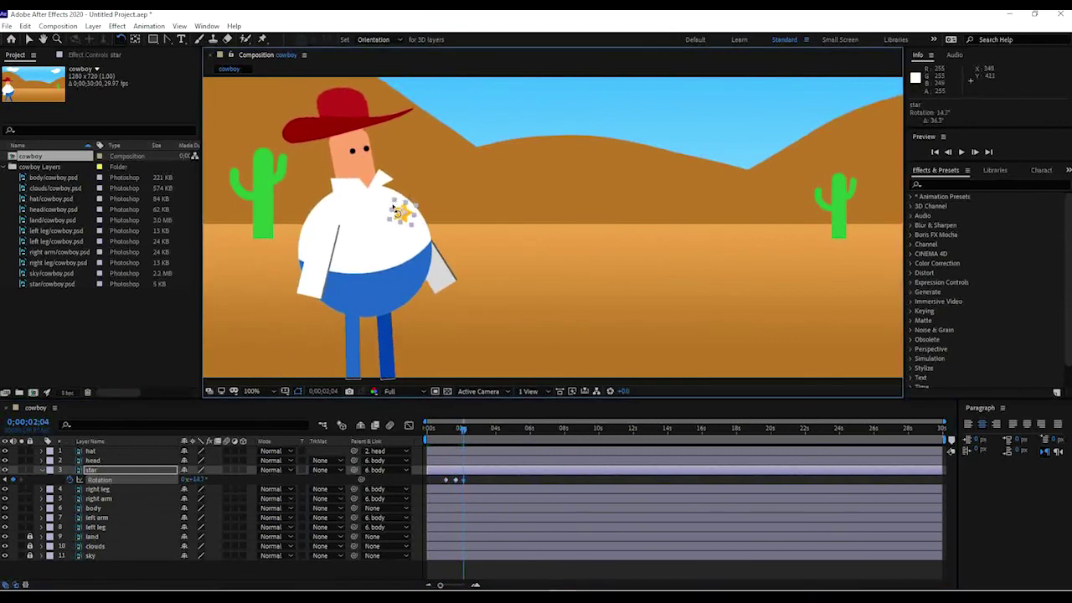
Step: Copy the star's last two Rotation keyframes and paste them repeatedly from shortly before three seconds until just past six seconds
{"action": "left_click_drag", "start_coordinate": [474, 483], "coordinate": [446, 484]}
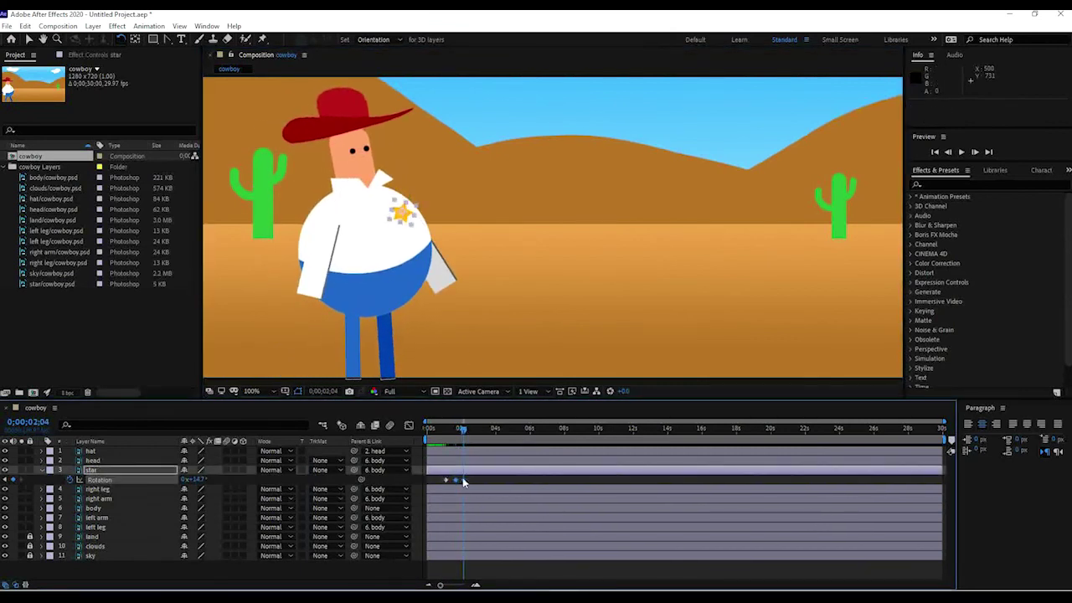
{"action": "key", "text": "ctrl+c"}
{"action": "left_click", "coordinate": [474, 430]}
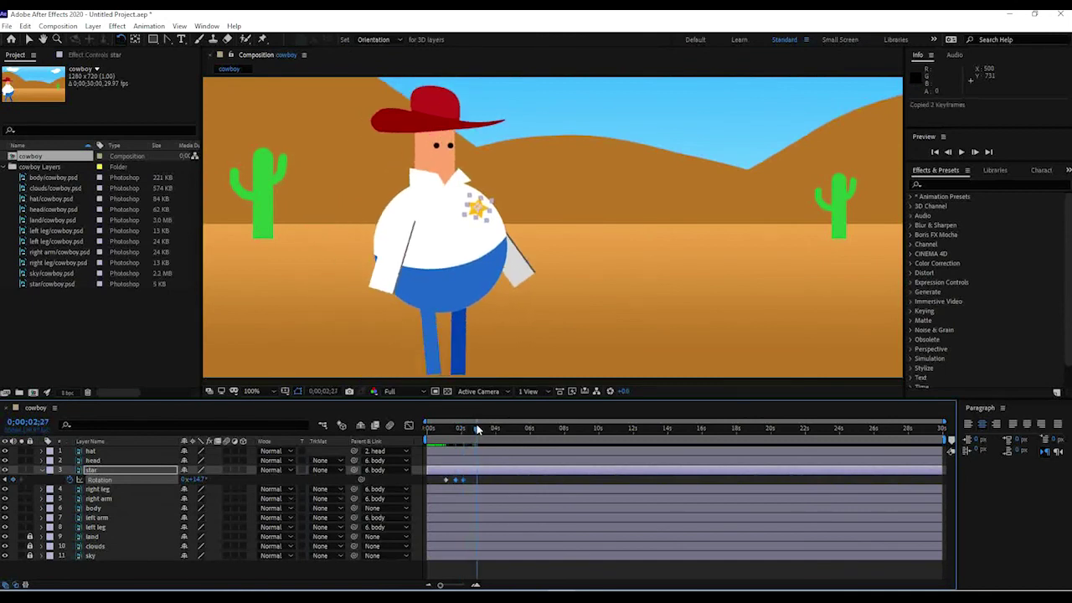
{"action": "left_click_drag", "start_coordinate": [473, 429], "coordinate": [524, 430]}
{"action": "key", "text": "ctrl+v"}
{"action": "key", "text": "ctrl+v"}
{"action": "key", "text": "ctrl+v"}
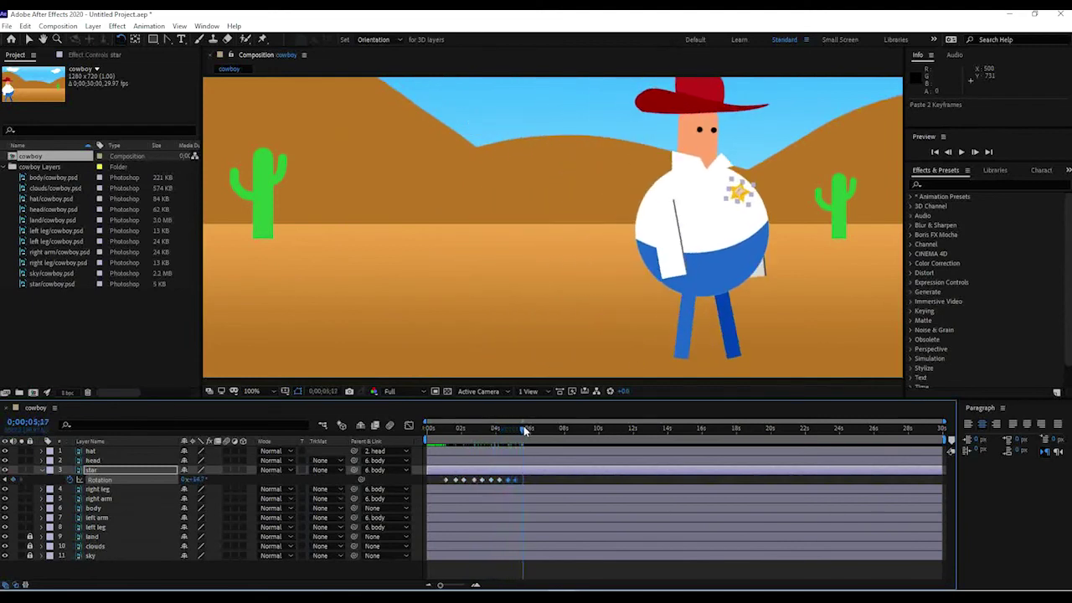
Step: Collapse the star's Rotation property, deselect the layer and preview the whole walk with the full frame in view
{"action": "key", "text": "space"}
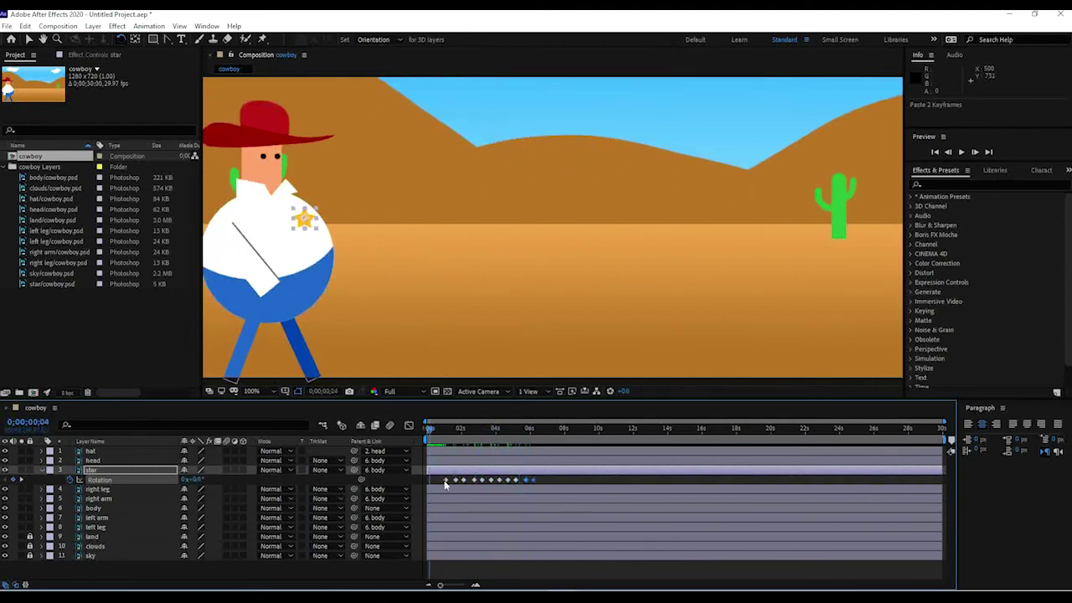
{"action": "key", "text": "u"}
{"action": "scroll", "coordinate": [461, 220], "scroll_direction": "down", "scroll_amount": 2}
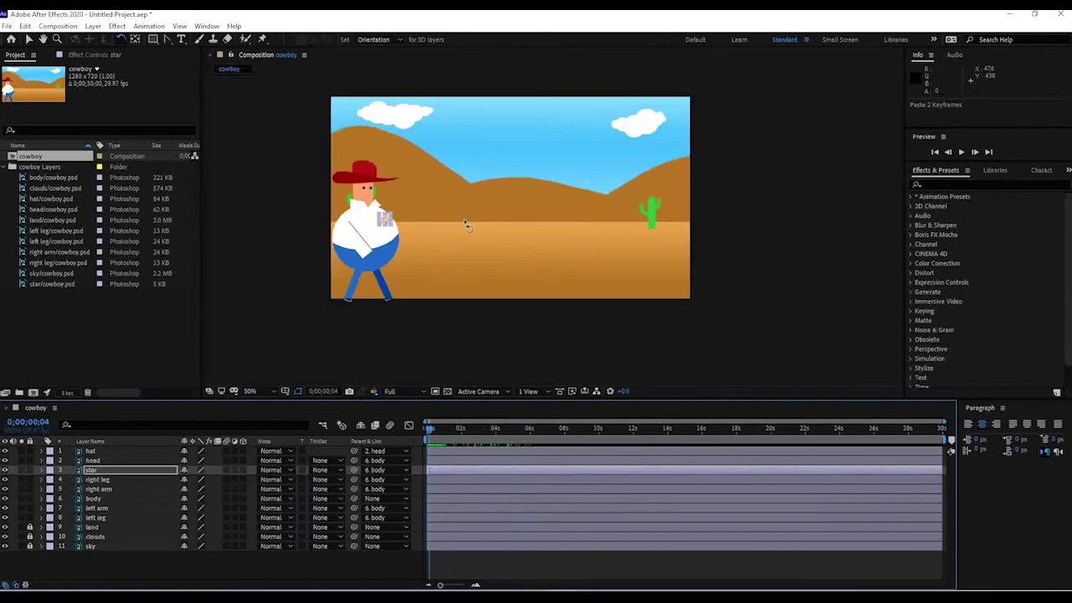
{"action": "key", "text": "v"}
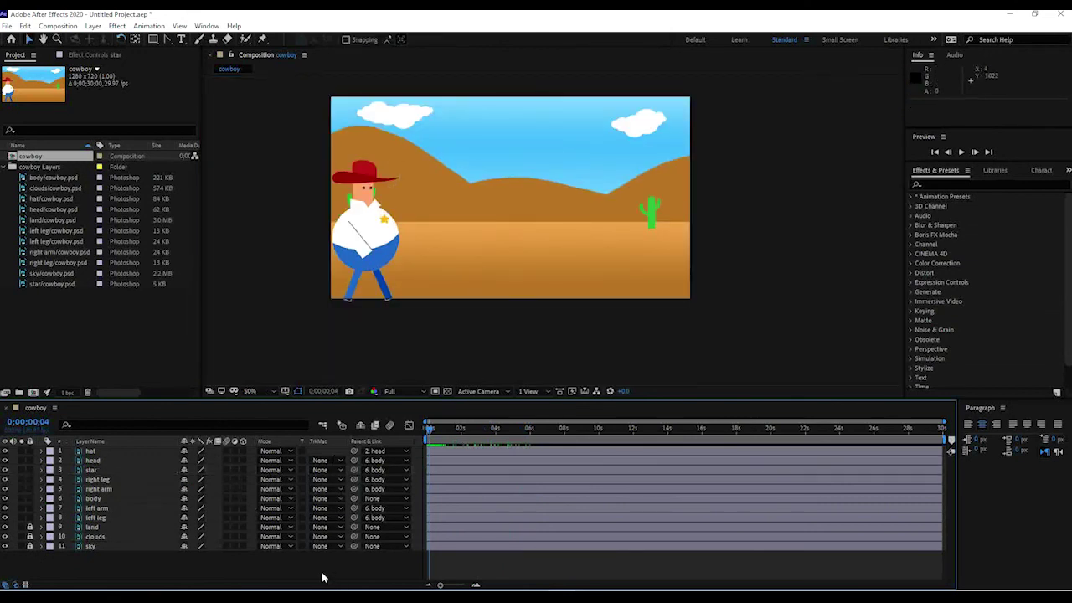
{"action": "left_click", "coordinate": [323, 574]}
{"action": "key", "text": "space"}
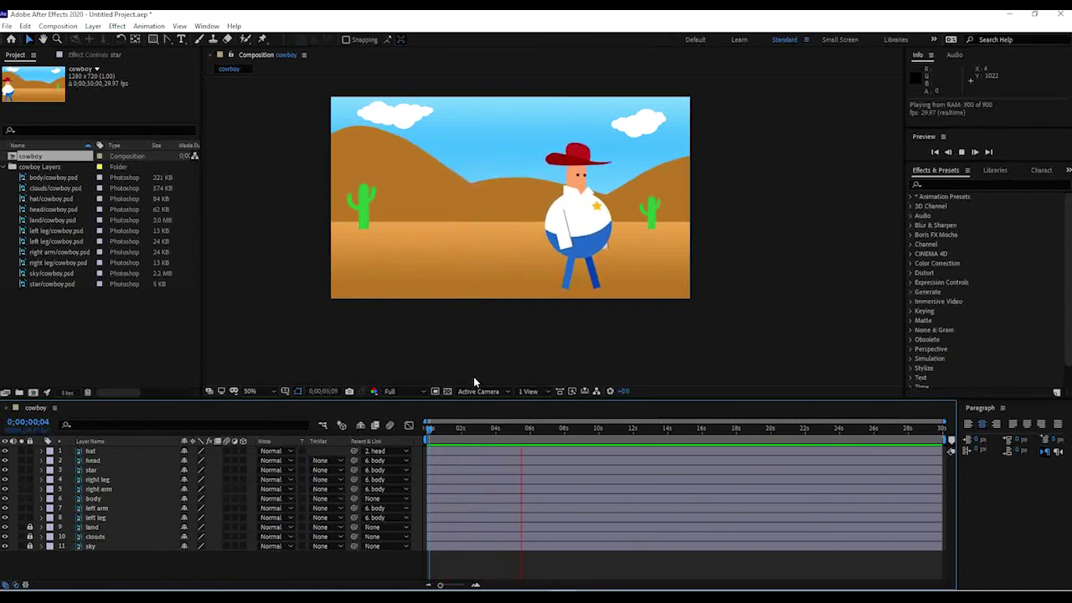
Step: End the work area at about 0;00;08;01 and return the playhead to the start of the composition
{"action": "left_click_drag", "start_coordinate": [542, 428], "coordinate": [563, 442]}
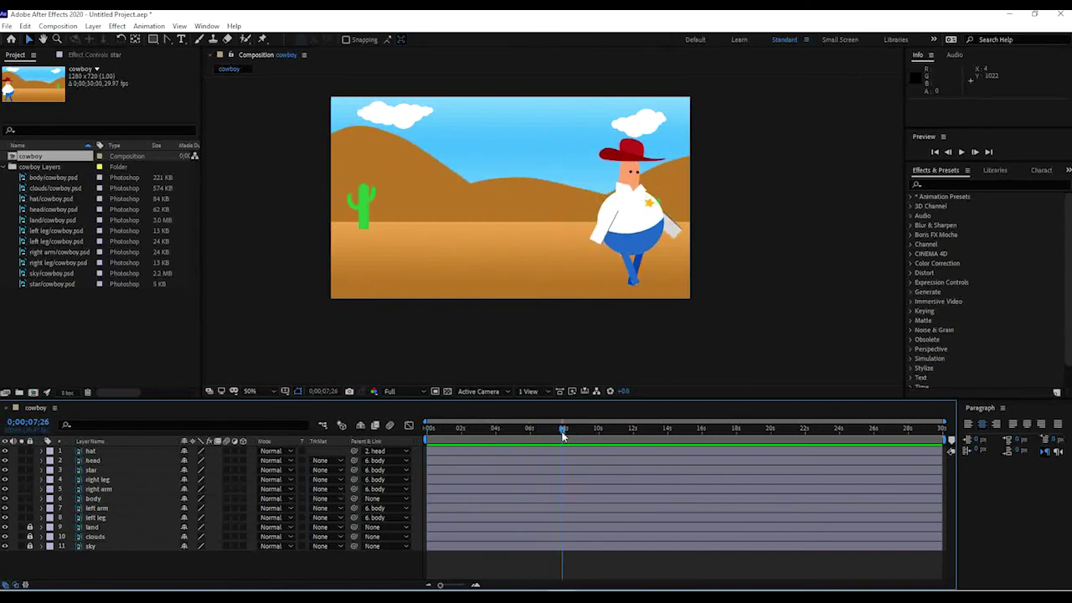
{"action": "left_click_drag", "start_coordinate": [563, 434], "coordinate": [565, 429]}
{"action": "key", "text": "n"}
{"action": "left_click_drag", "start_coordinate": [565, 429], "coordinate": [428, 432]}
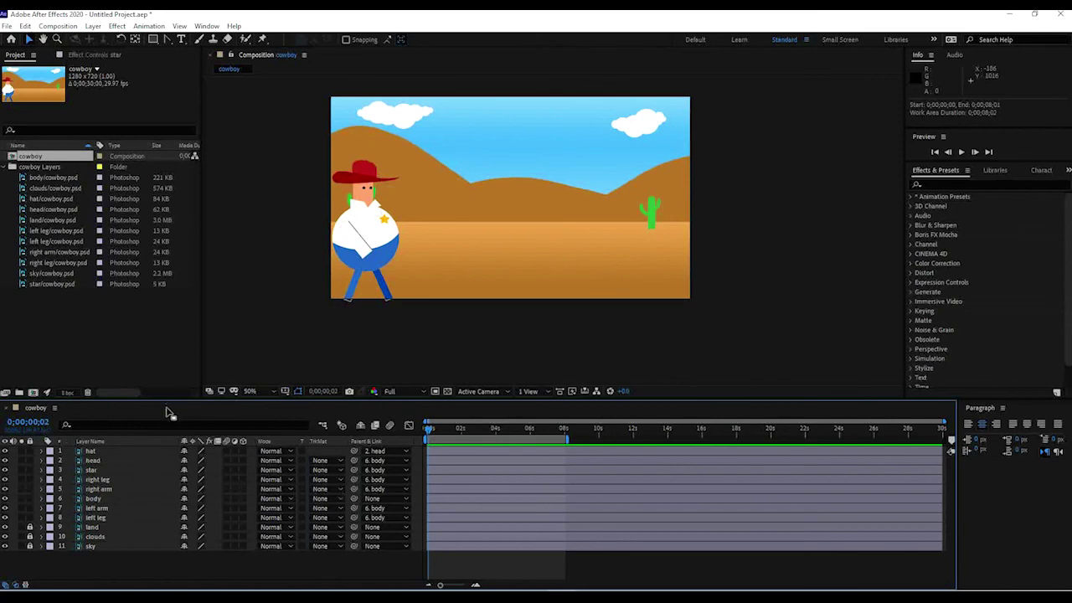
Step: Send the cowboy composition to the Adobe Media Encoder queue and set its output file to cowboy.mp4 in the Puppet folder
{"action": "left_click", "coordinate": [58, 26]}
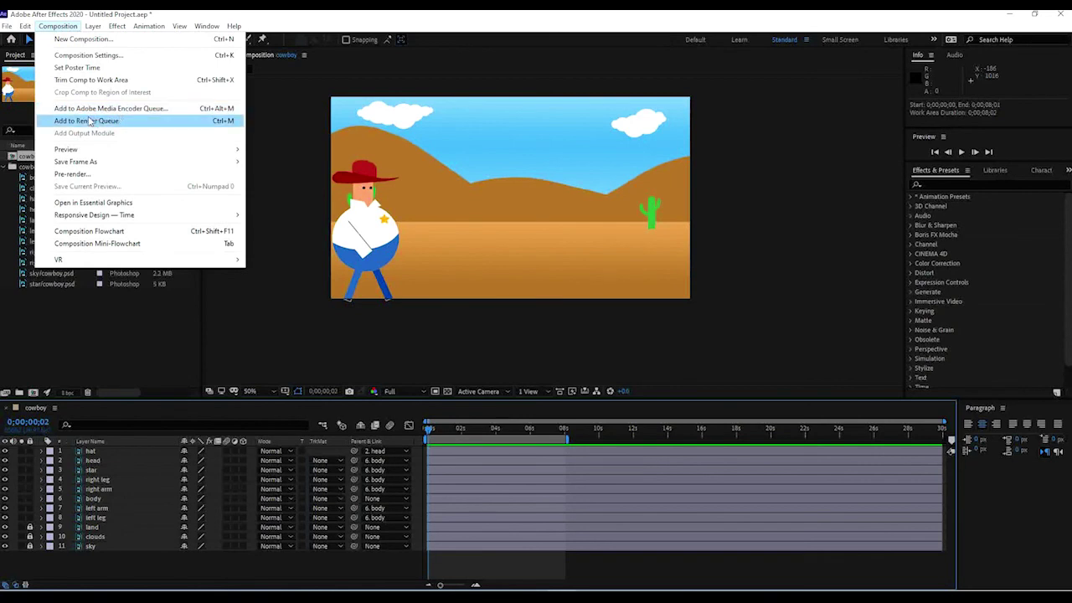
{"action": "left_click", "coordinate": [142, 112]}
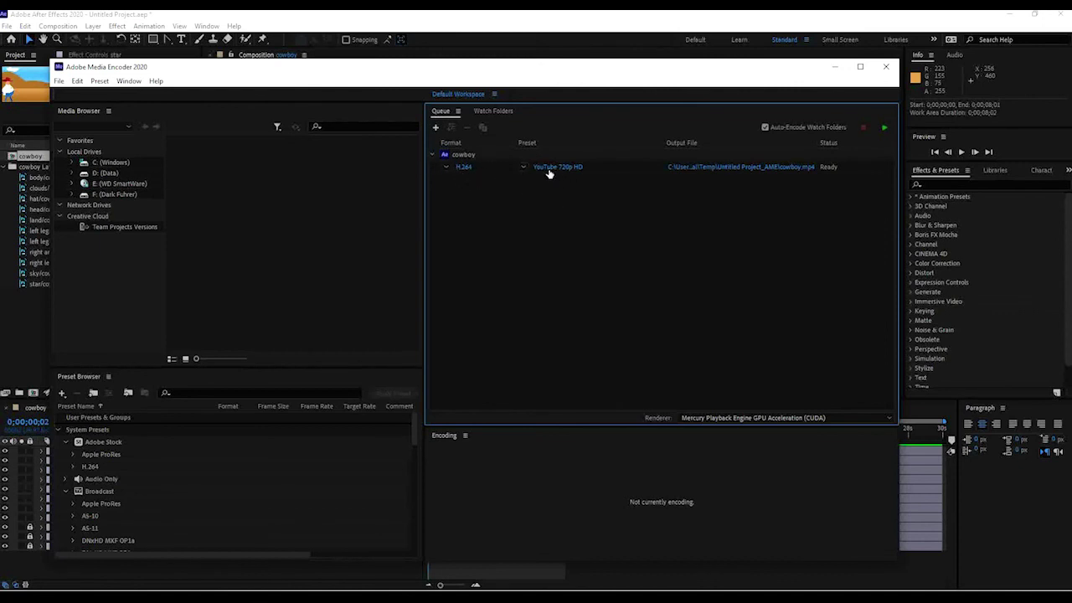
{"action": "left_click", "coordinate": [765, 168]}
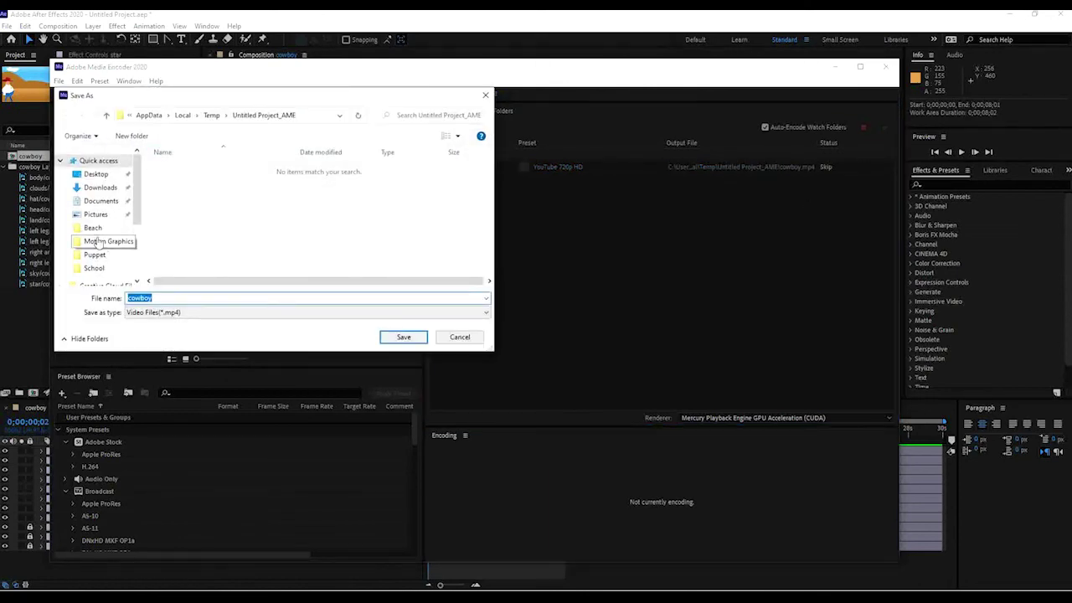
{"action": "left_click", "coordinate": [95, 255]}
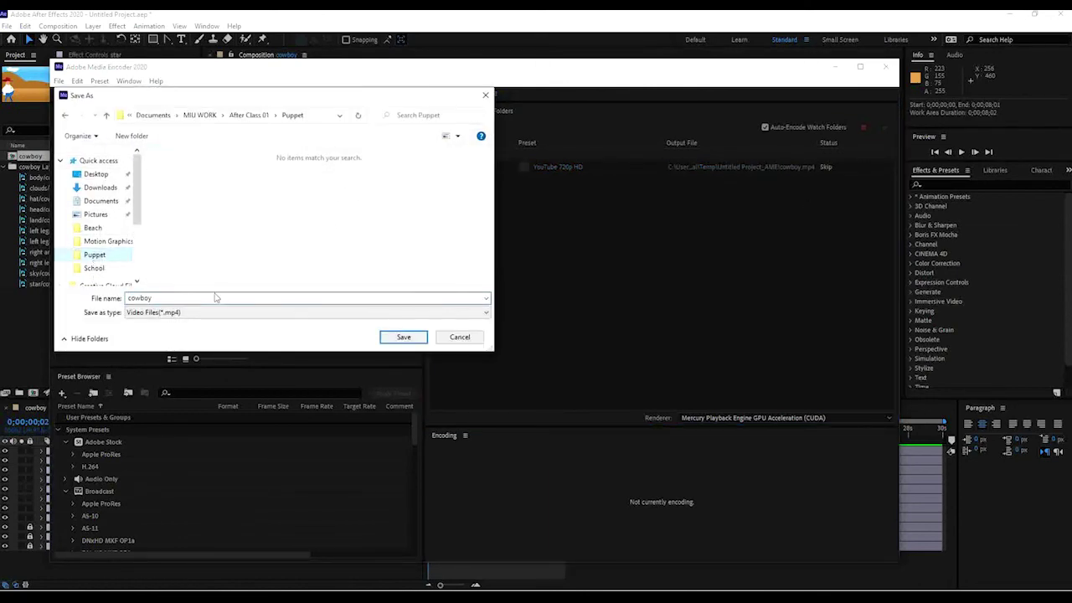
{"action": "left_click", "coordinate": [404, 337]}
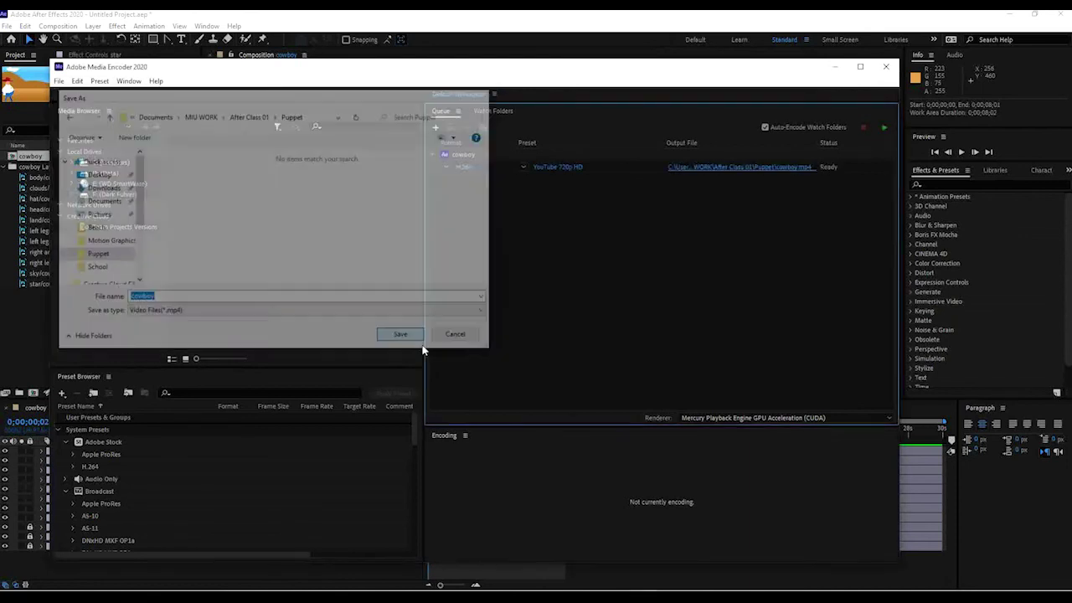
Step: Encode the queued cowboy video as H.264 and close Adobe Media Encoder when it is done
{"action": "left_click", "coordinate": [884, 128]}
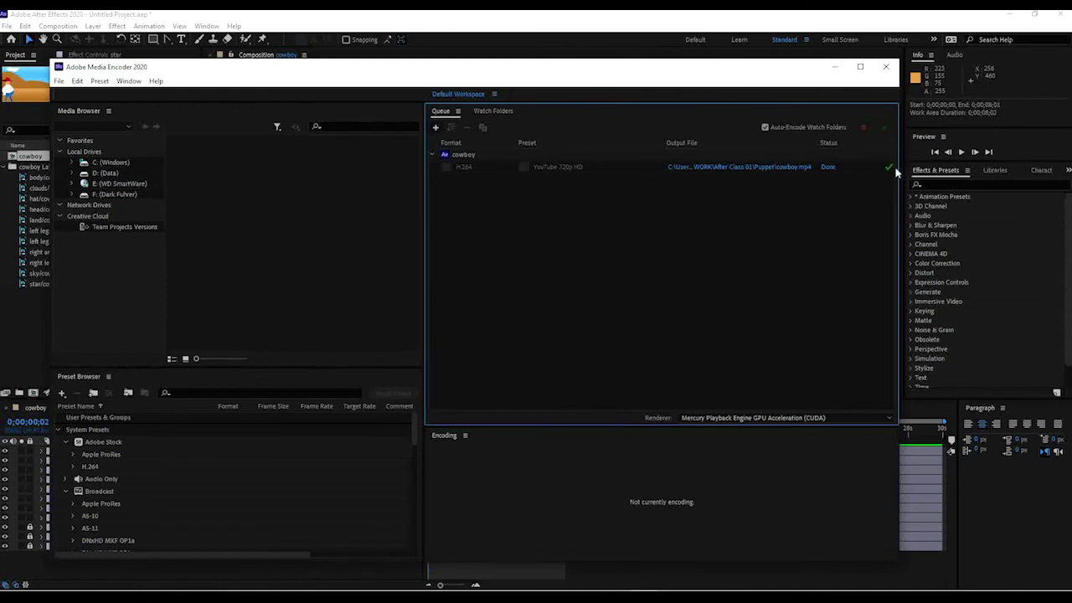
{"action": "left_click", "coordinate": [886, 66]}
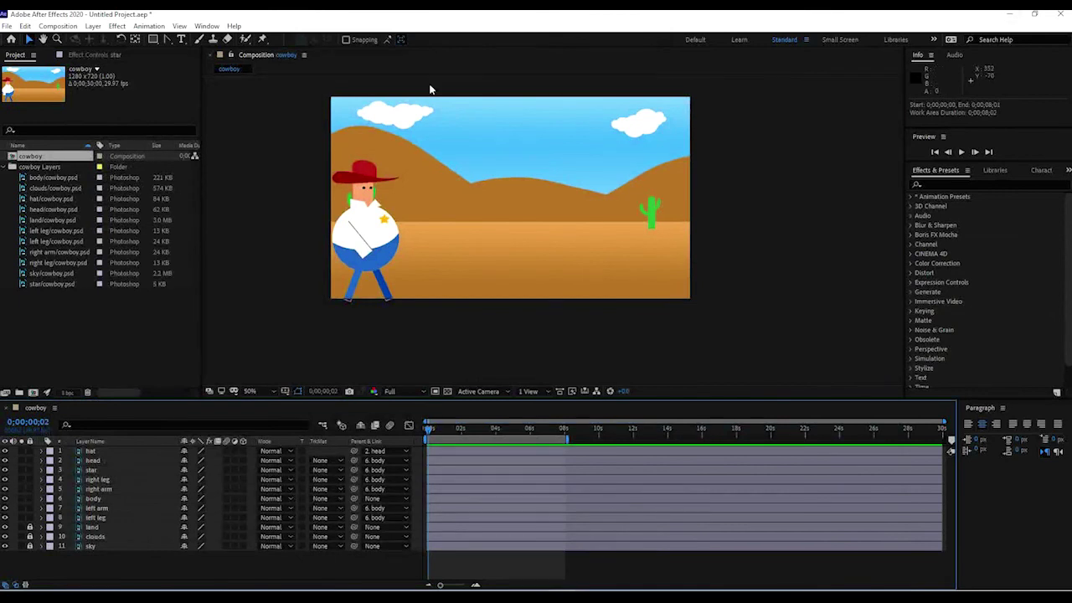